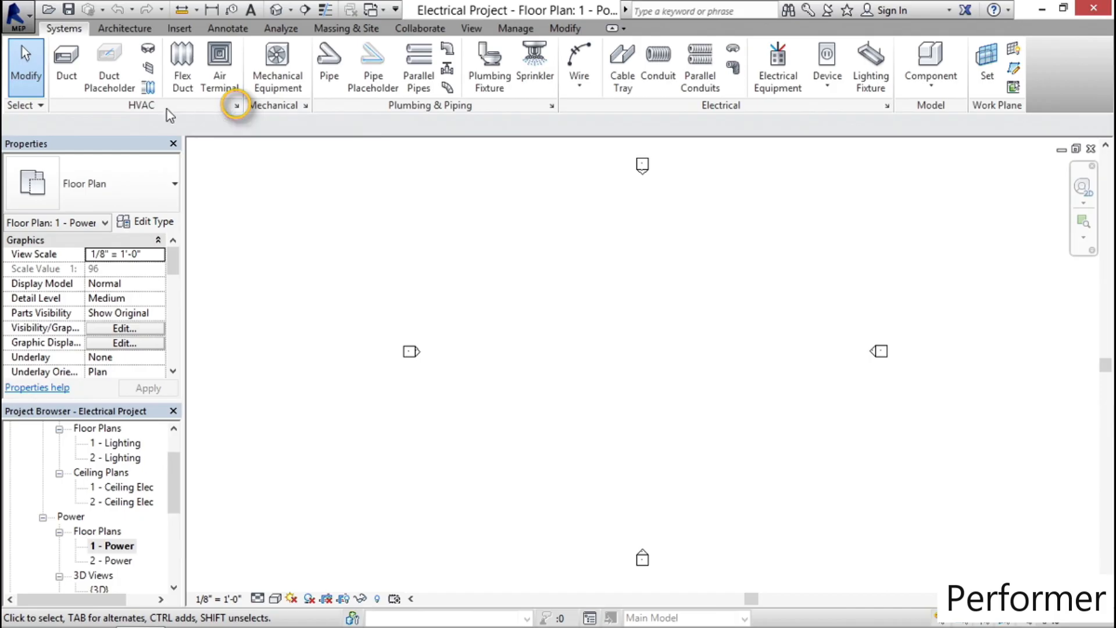
Review the duct, pipe and hidden line categories in the Mechanical Settings, and close them without changes.
{"action": "left_click", "coordinate": [239, 107]}
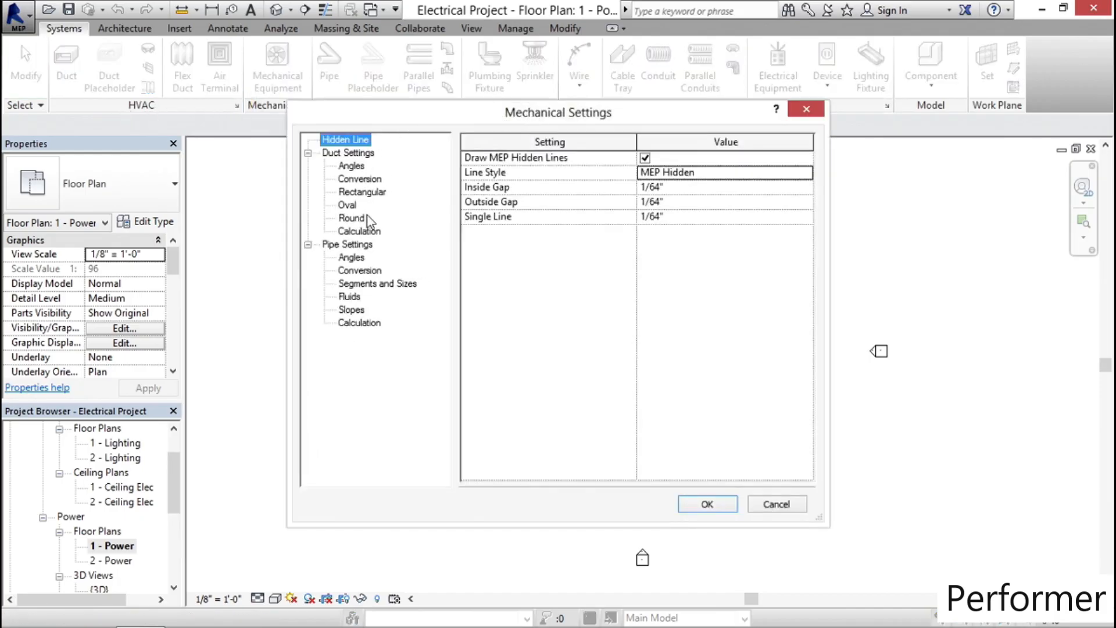
{"action": "left_click", "coordinate": [357, 153]}
{"action": "left_click", "coordinate": [364, 247]}
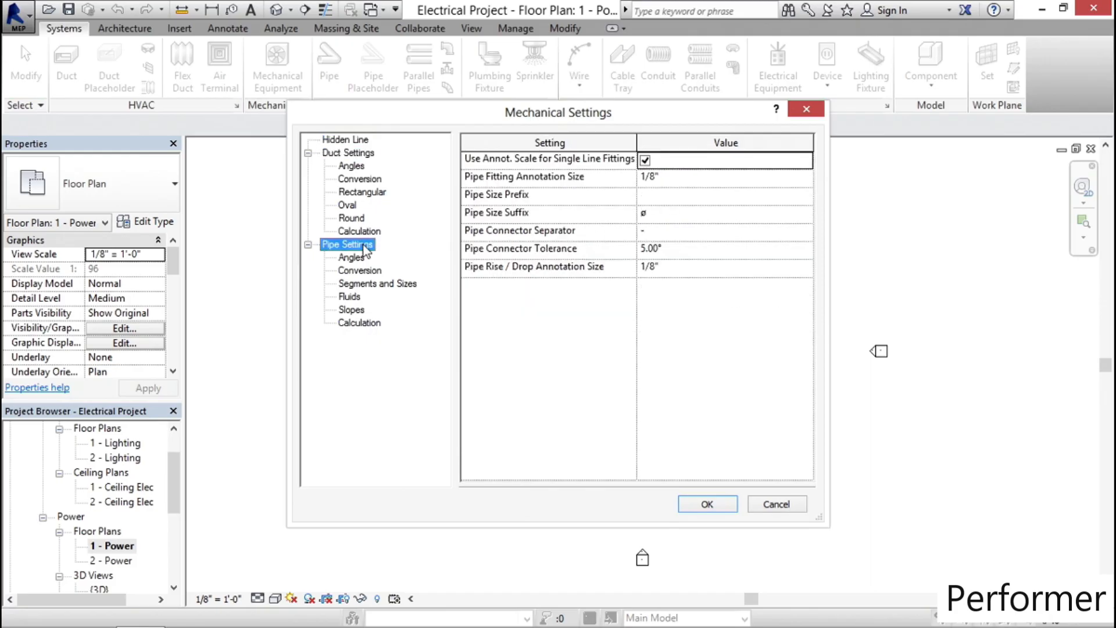
{"action": "left_click", "coordinate": [355, 140]}
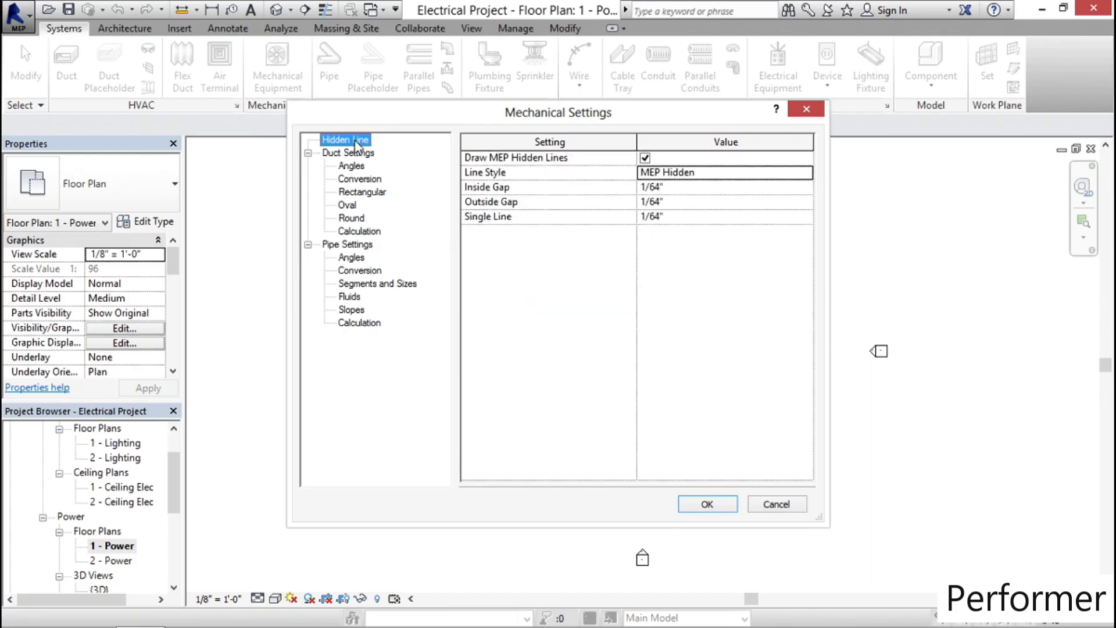
{"action": "left_click", "coordinate": [807, 111]}
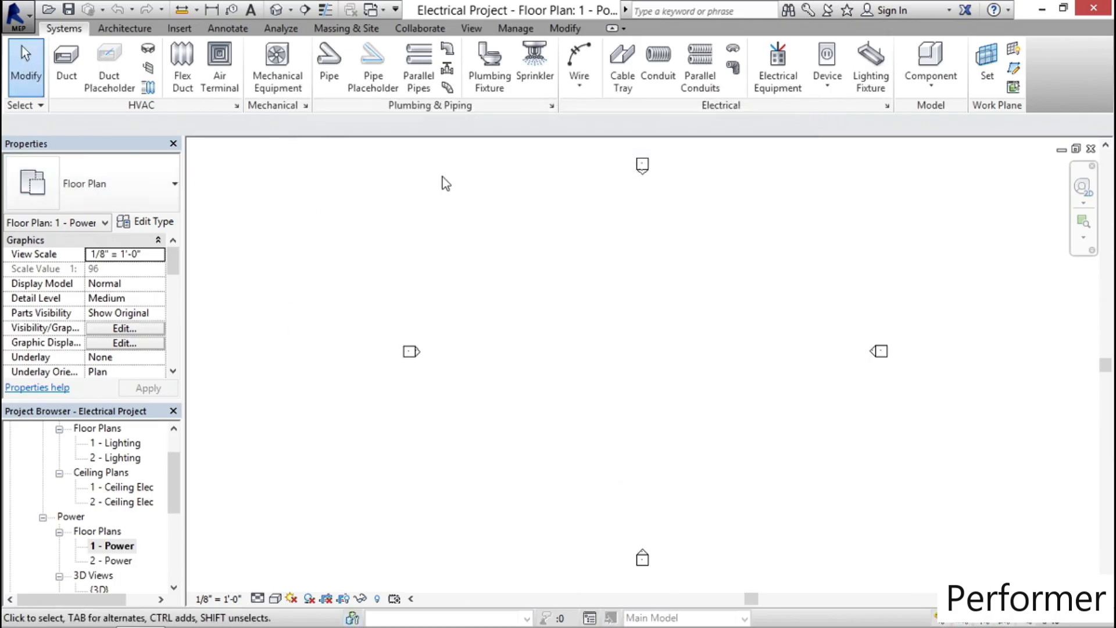
Inspect the properties of the north building elevation marker in the 1 - Power floor plan, and deselect it.
{"action": "left_click", "coordinate": [643, 171]}
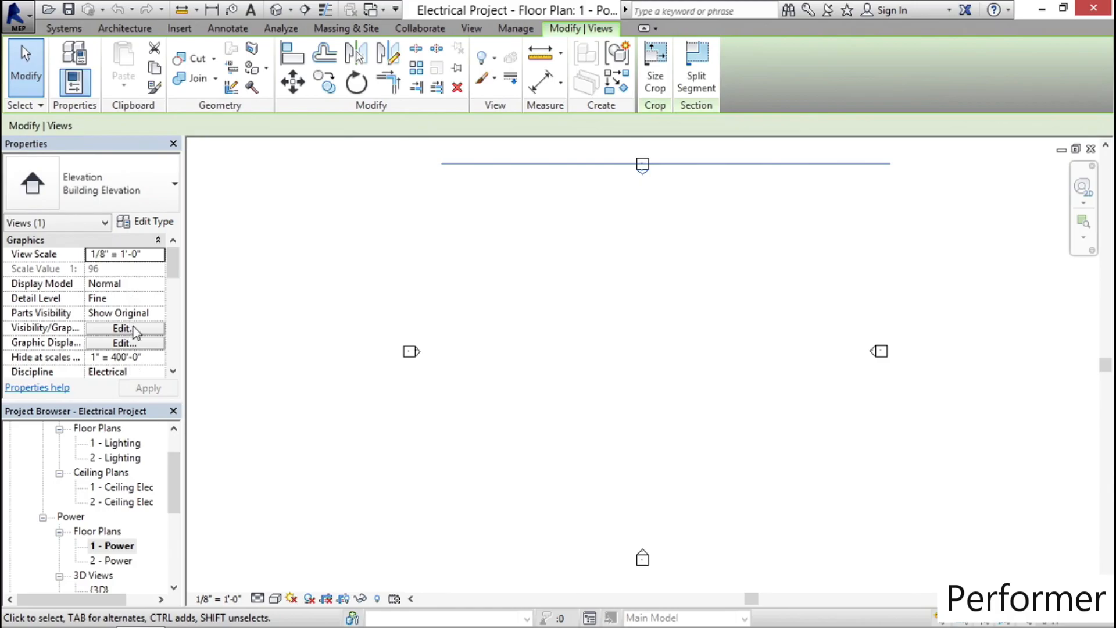
{"action": "key", "text": "Escape"}
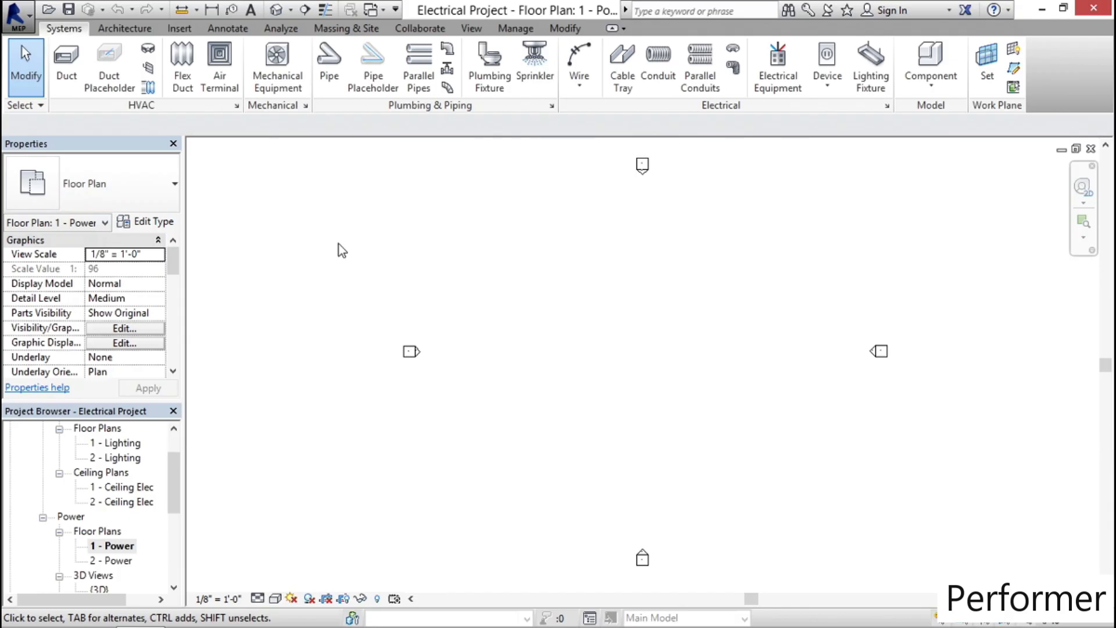
{"action": "left_click", "coordinate": [646, 176]}
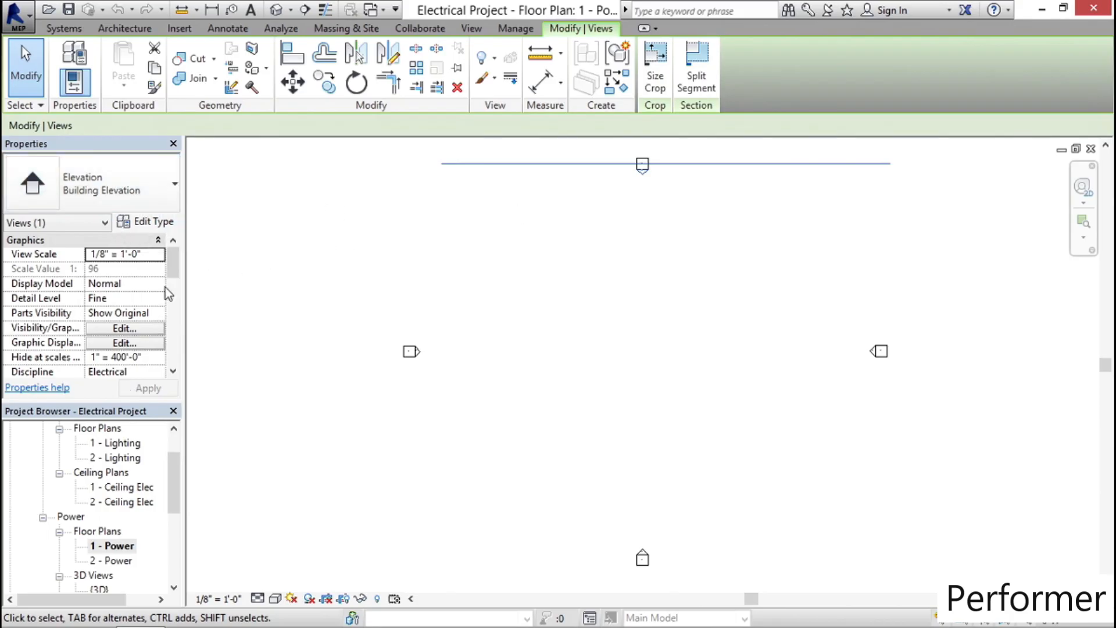
{"action": "mouse_move", "coordinate": [174, 271]}
{"action": "left_mouse_down"}
{"action": "mouse_move", "coordinate": [174, 299]}
{"action": "mouse_move", "coordinate": [175, 260]}
{"action": "left_mouse_up"}
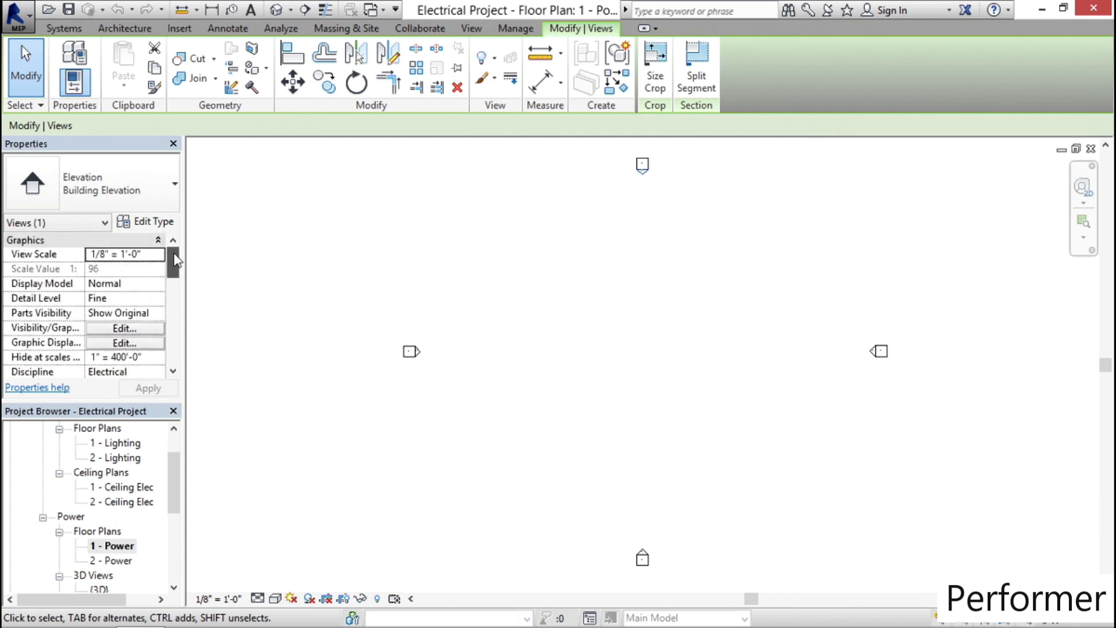
{"action": "left_click", "coordinate": [585, 259]}
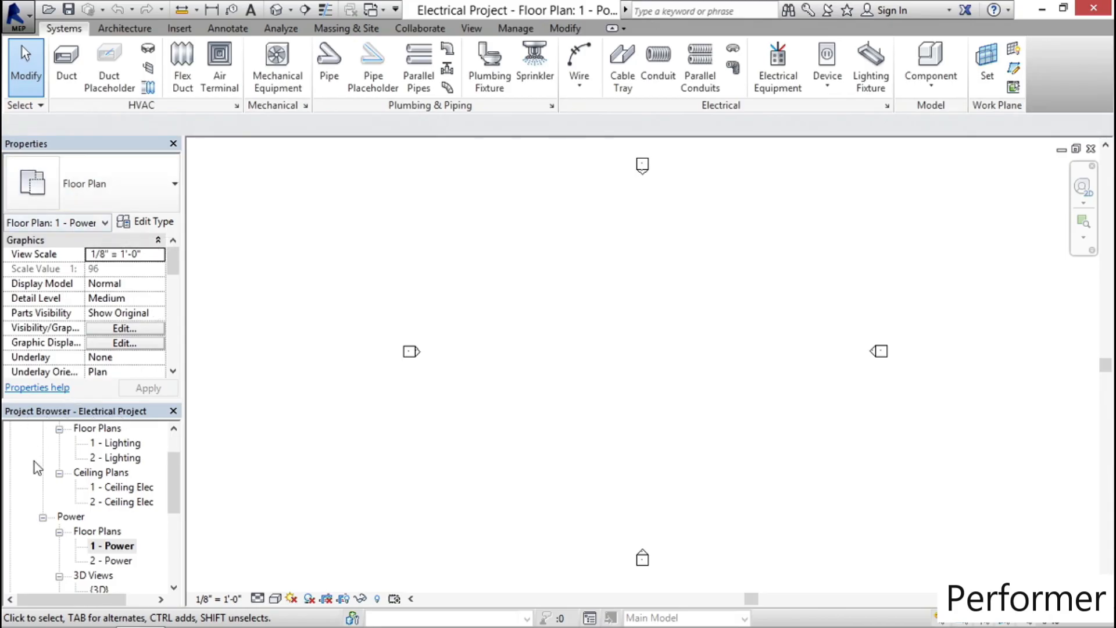
Look through the project's lighting, power and elevation views, and view the East - Elec elevation from its marker before closing it.
{"action": "left_click_drag", "start_coordinate": [168, 474], "coordinate": [174, 445]}
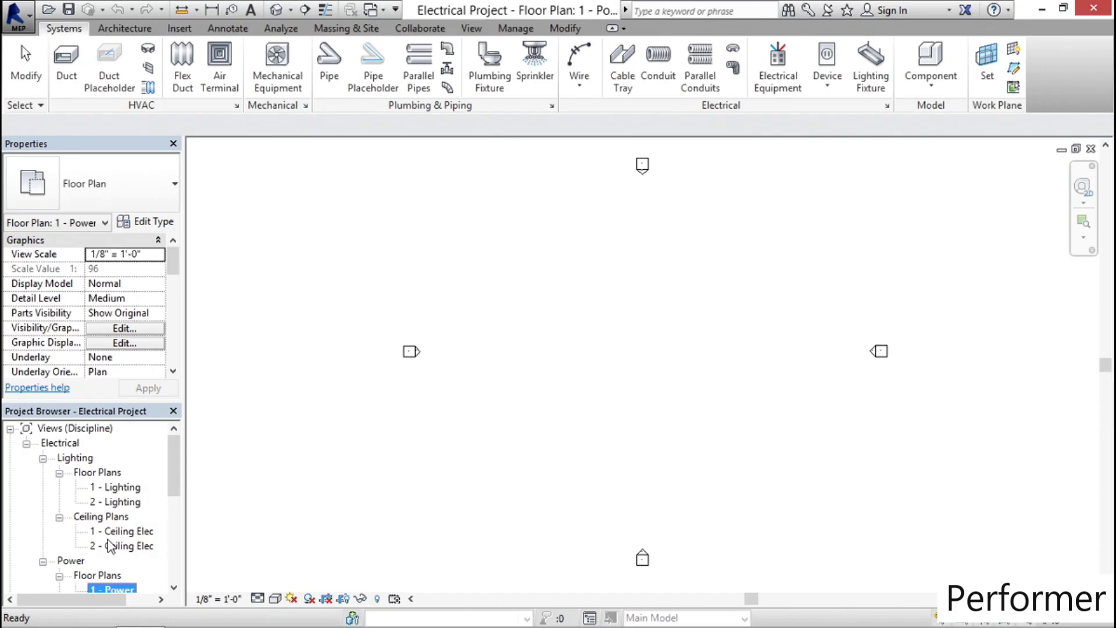
{"action": "left_click_drag", "start_coordinate": [170, 456], "coordinate": [164, 514]}
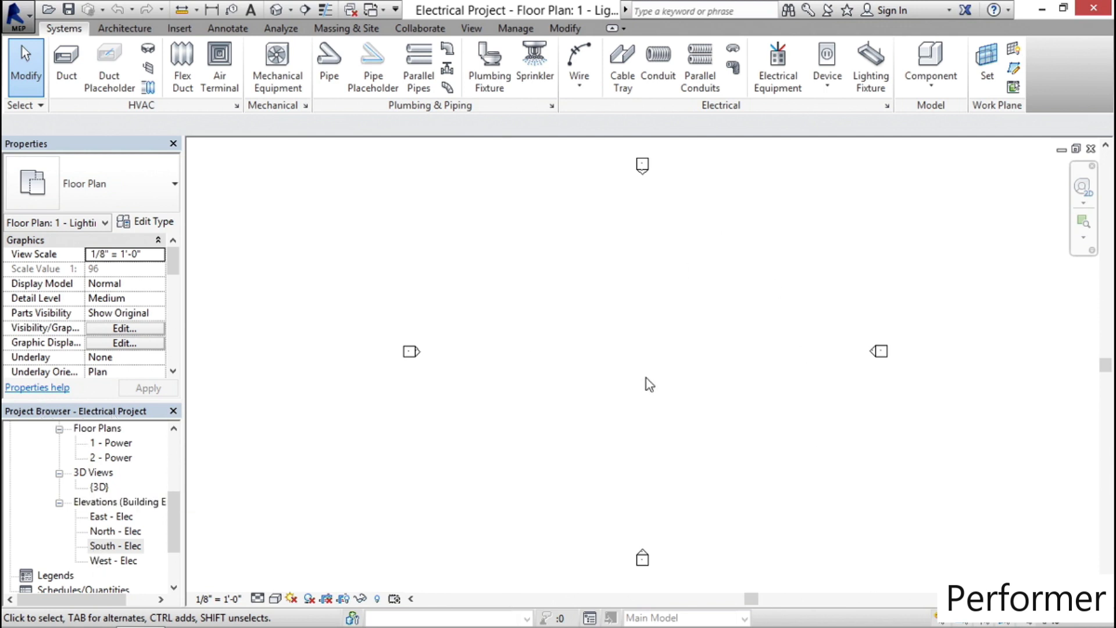
{"action": "middle_click_drag", "start_coordinate": [878, 427], "coordinate": [778, 424]}
{"action": "scroll", "coordinate": [779, 372], "scroll_direction": "up", "scroll_amount": 5}
{"action": "scroll", "coordinate": [781, 365], "scroll_direction": "up", "scroll_amount": 2}
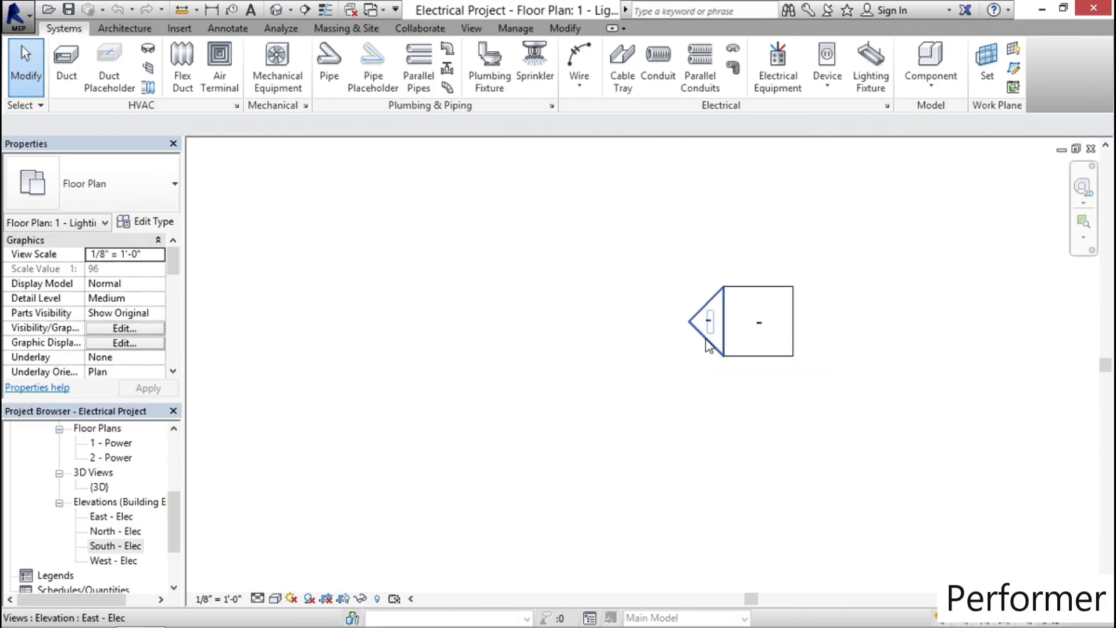
{"action": "double_click", "coordinate": [708, 343]}
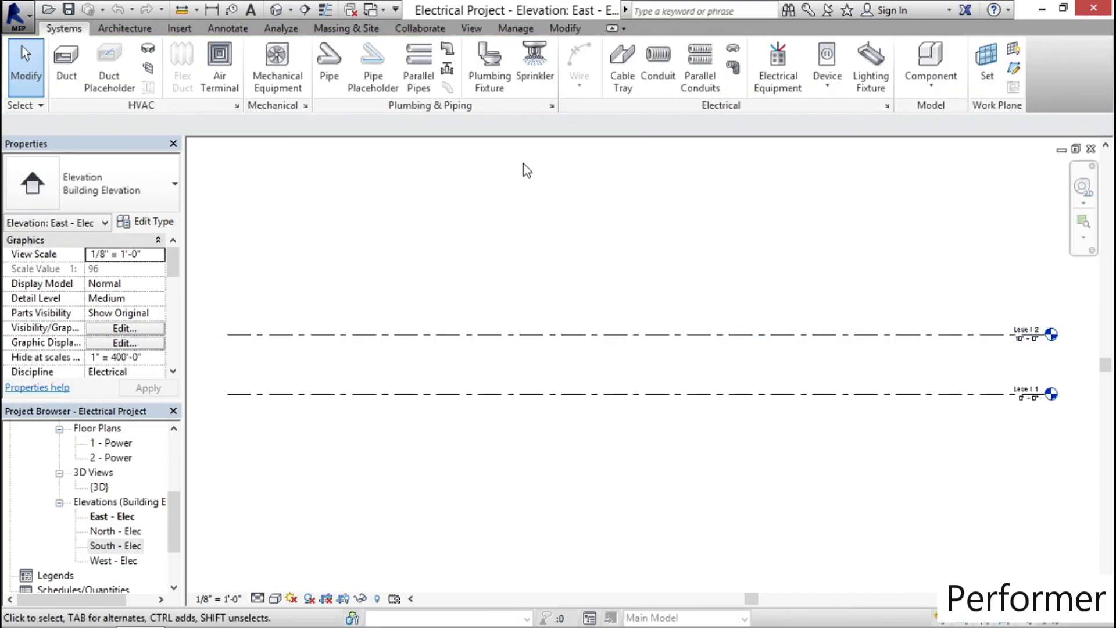
{"action": "left_click", "coordinate": [1092, 150]}
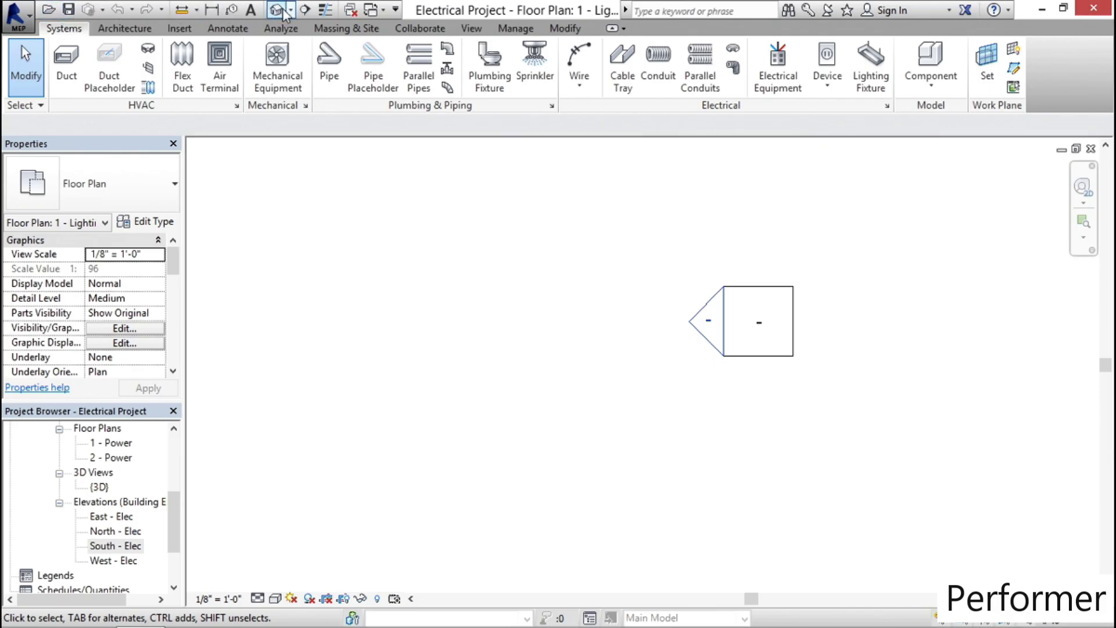
Return to the 1 - Power floor plan with the hidden windows closed, and save the project.
{"action": "left_click", "coordinate": [351, 10]}
{"action": "left_click_drag", "start_coordinate": [173, 520], "coordinate": [169, 492]}
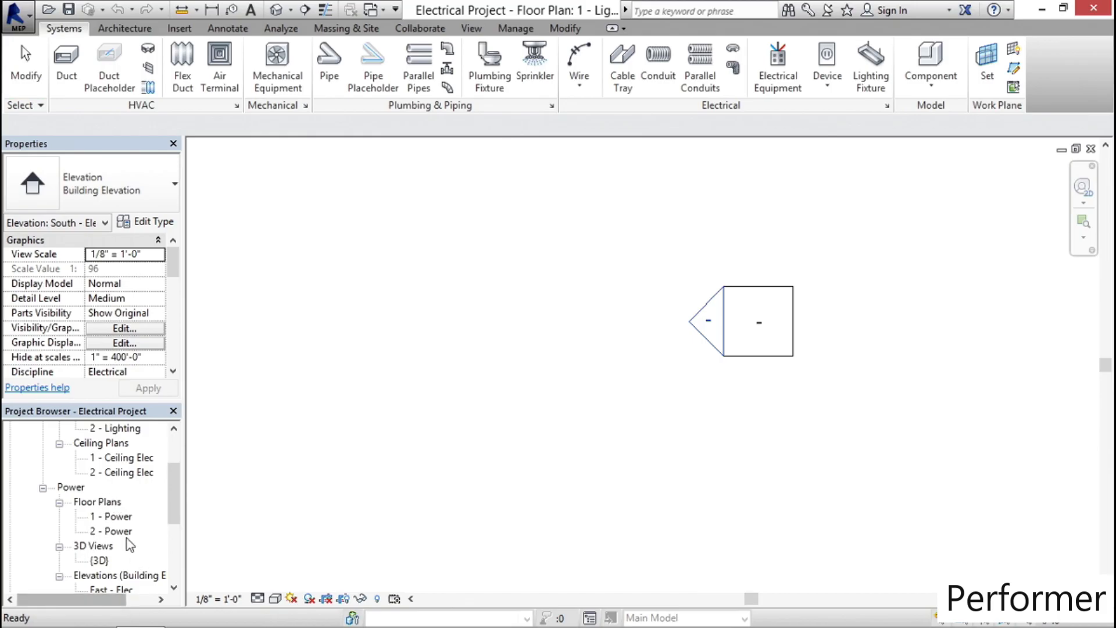
{"action": "double_click", "coordinate": [119, 517]}
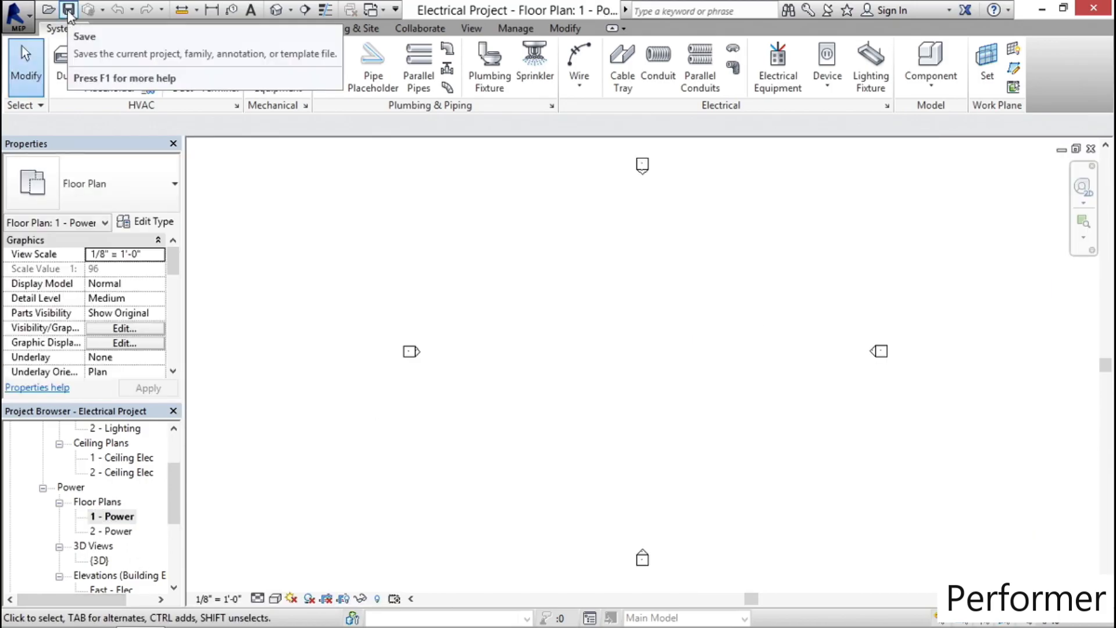
{"action": "left_click", "coordinate": [68, 10]}
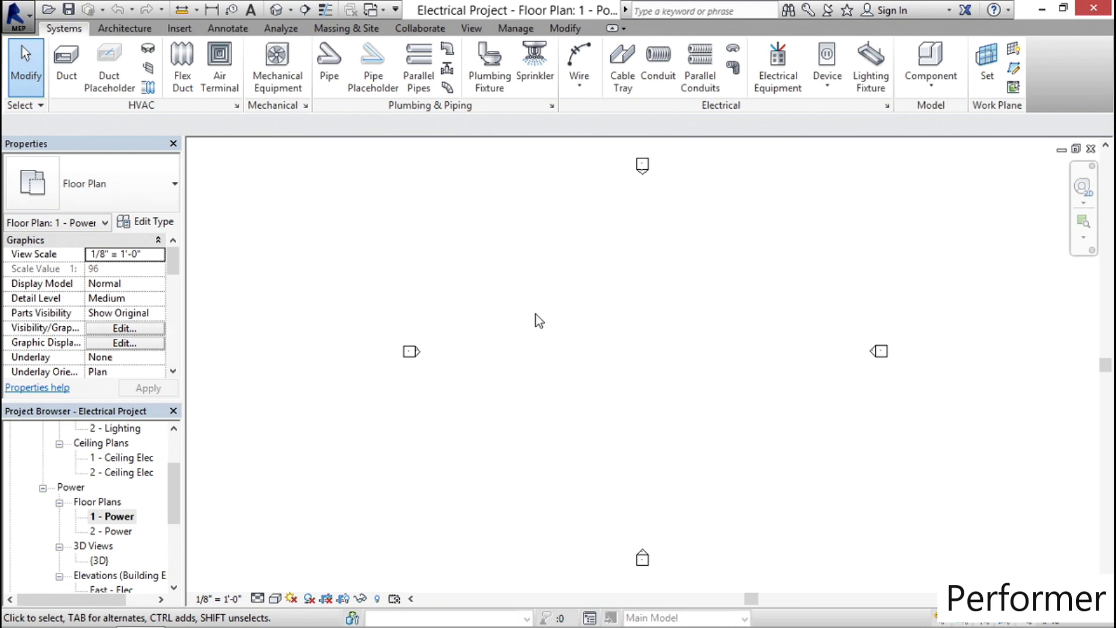
Link the Architectural Revit model from the Linking folder into the 1 - Power floor plan, and pin it in place.
{"action": "left_click", "coordinate": [179, 29]}
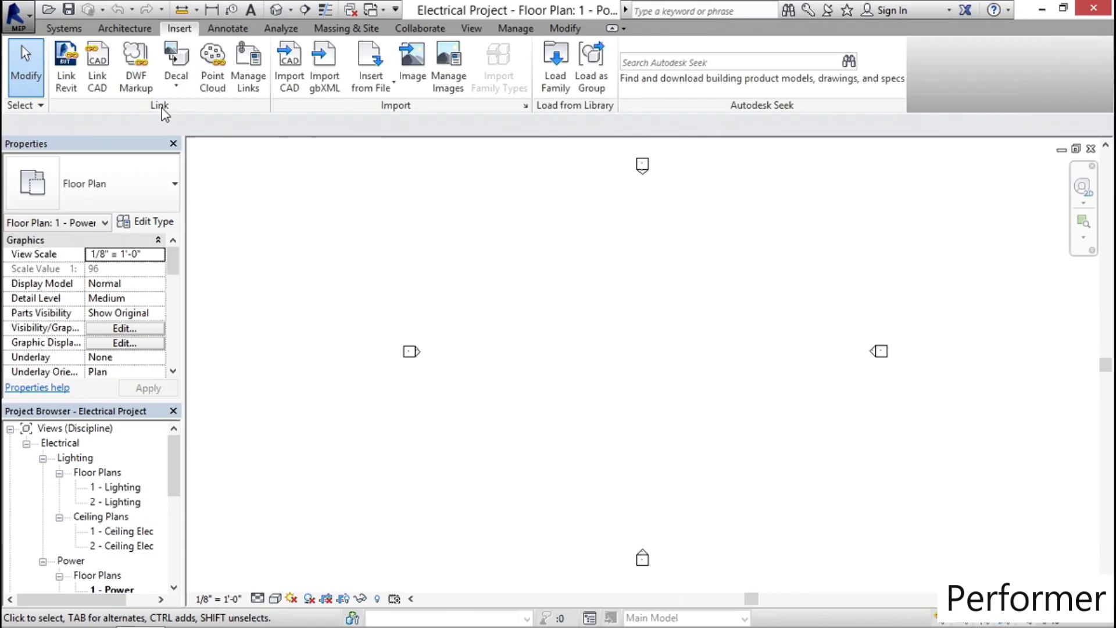
{"action": "left_click", "coordinate": [68, 74]}
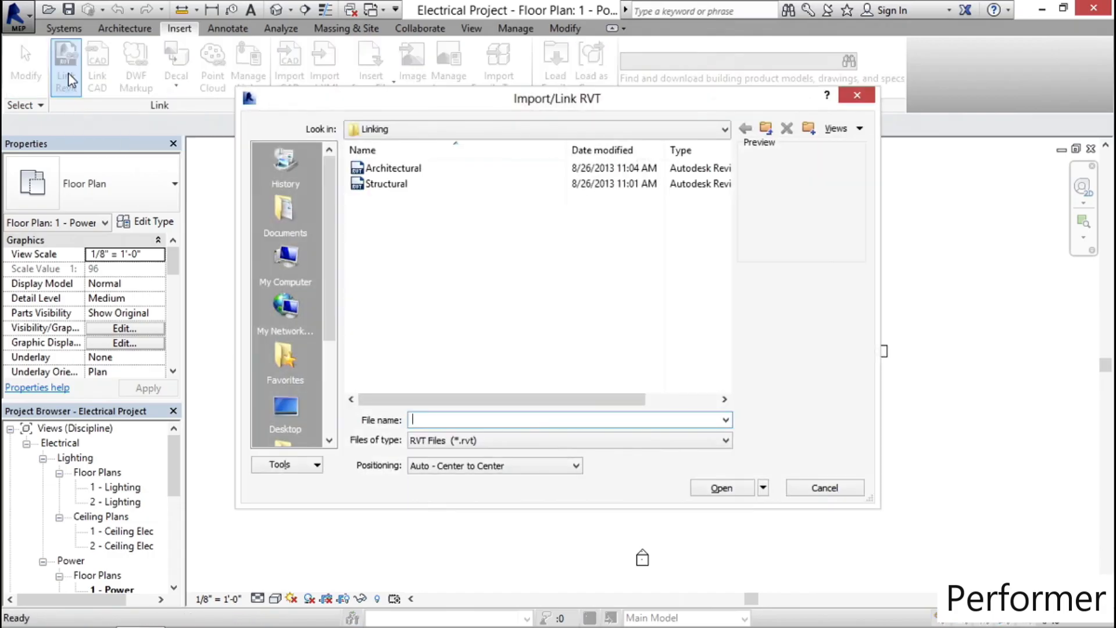
{"action": "left_click", "coordinate": [402, 168]}
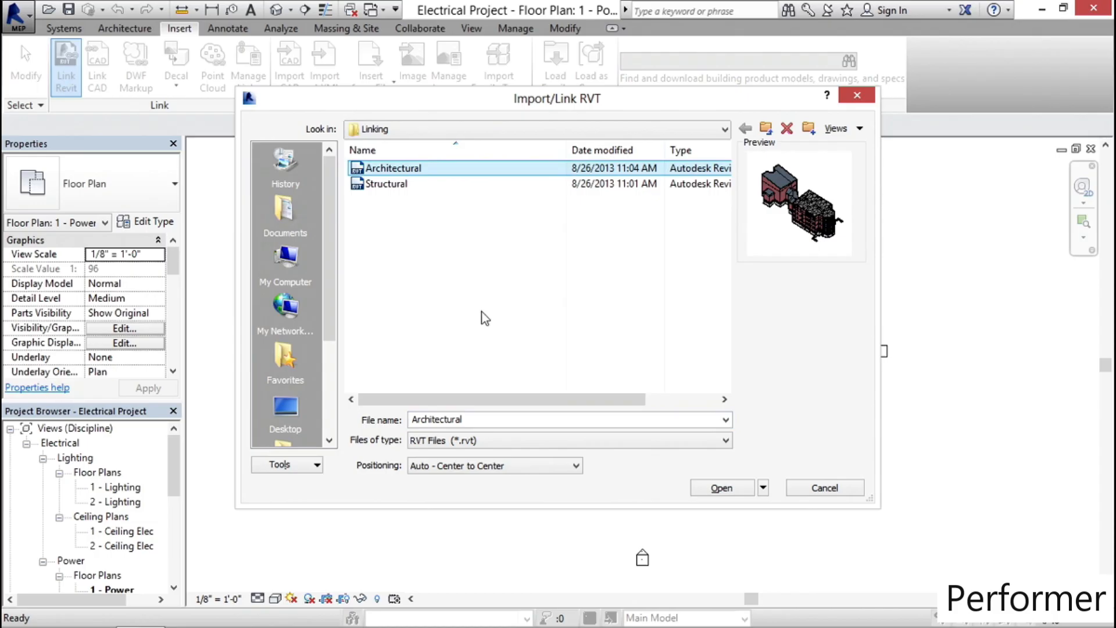
{"action": "double_click", "coordinate": [384, 174]}
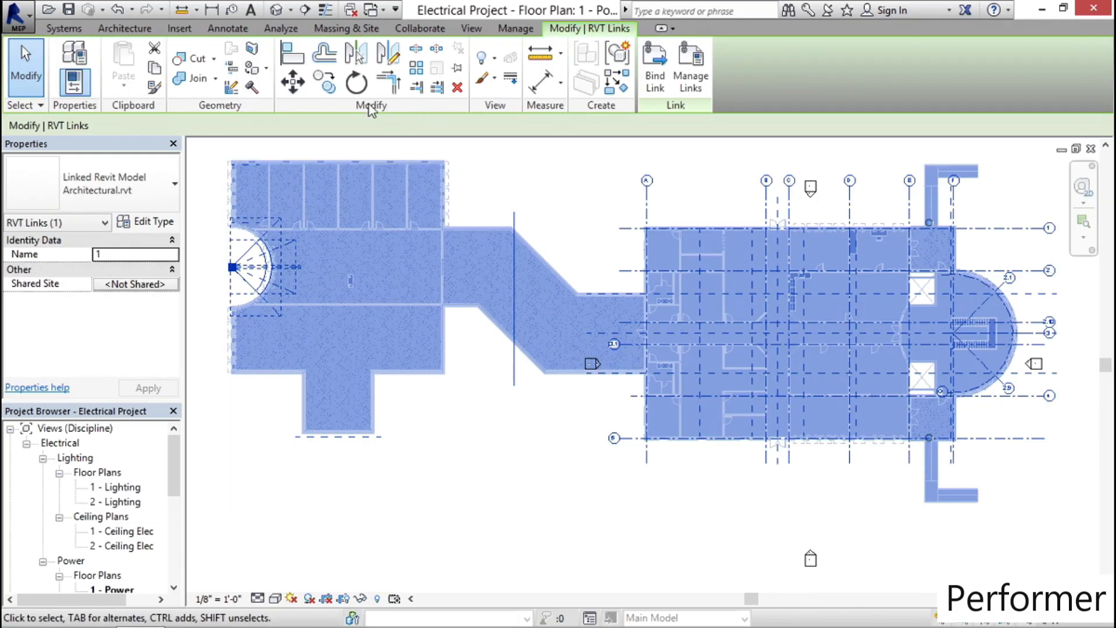
{"action": "left_click", "coordinate": [458, 68]}
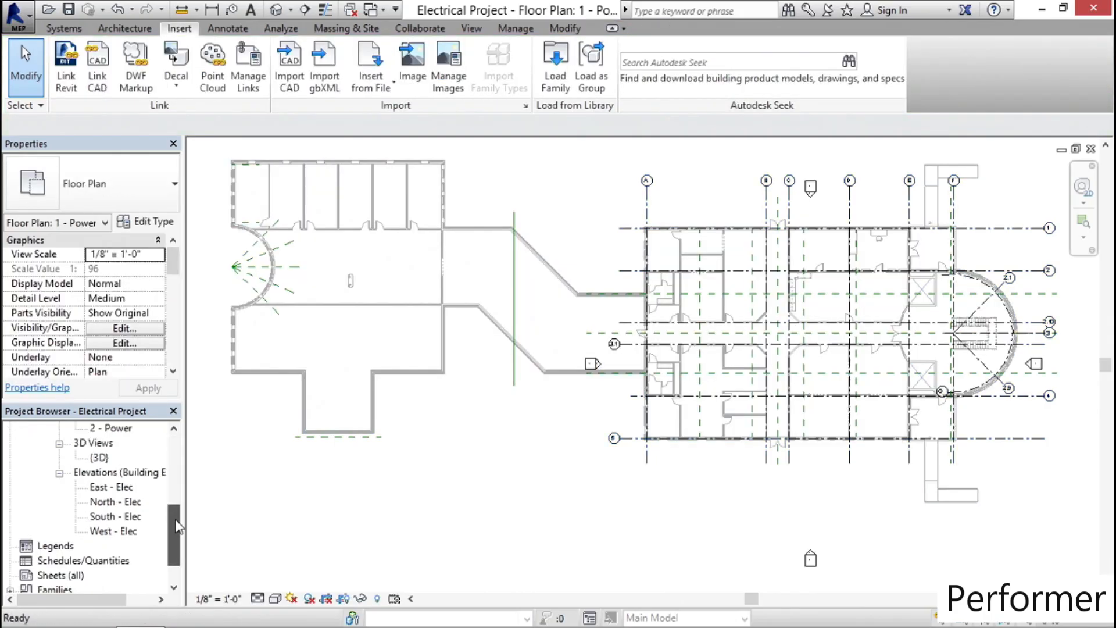
Add the Structural Revit model as a second link, and return to the 1 - Power floor plan.
{"action": "left_click_drag", "start_coordinate": [175, 527], "coordinate": [172, 551]}
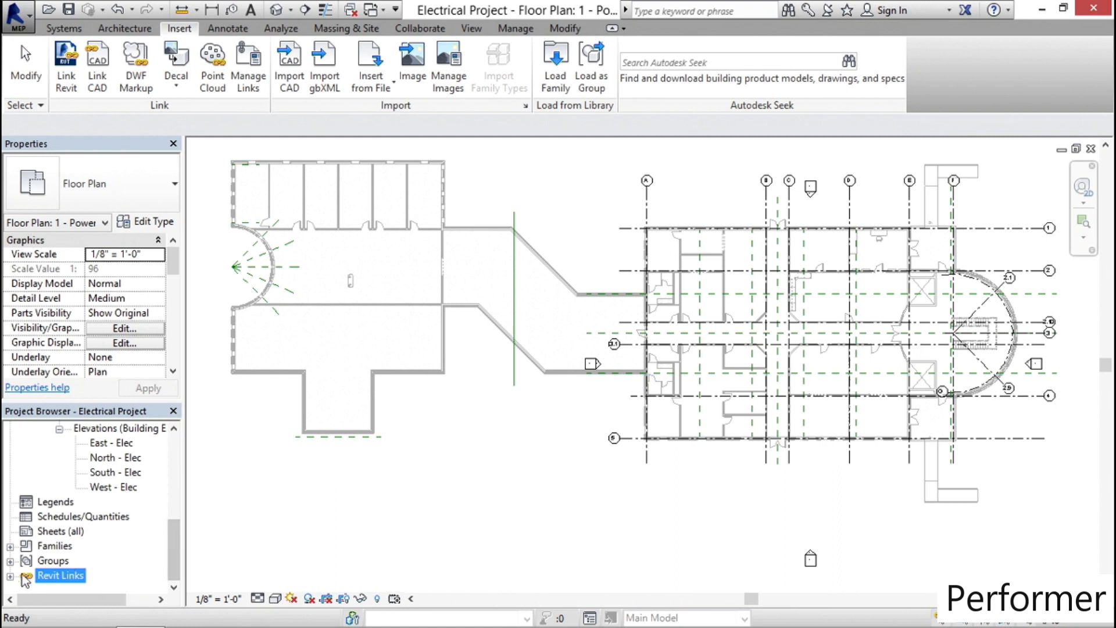
{"action": "right_click", "coordinate": [71, 577]}
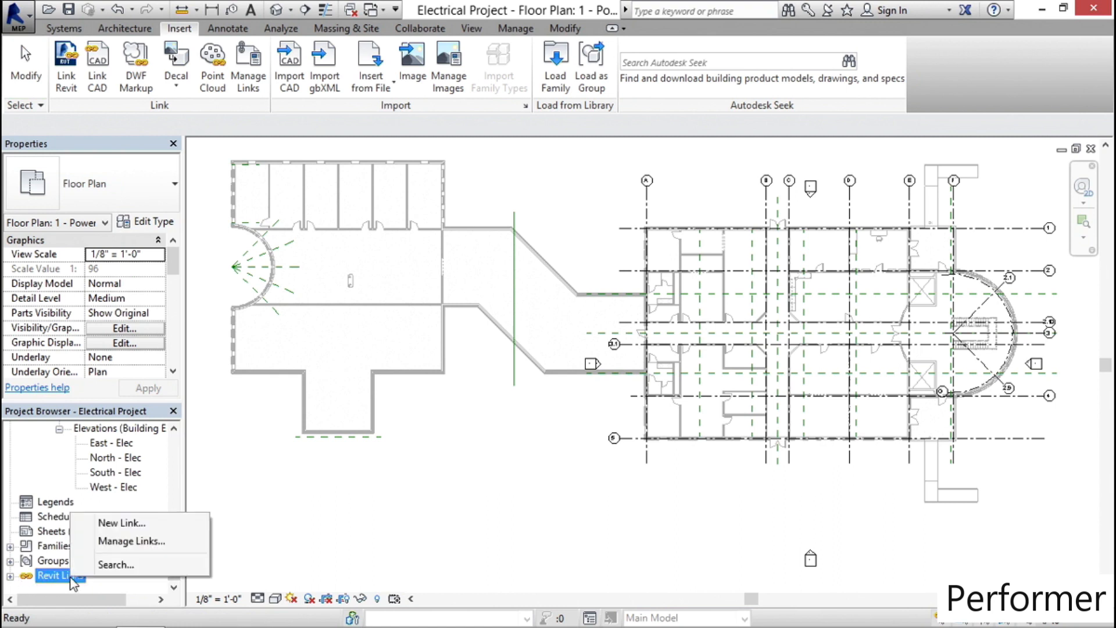
{"action": "left_click", "coordinate": [156, 526]}
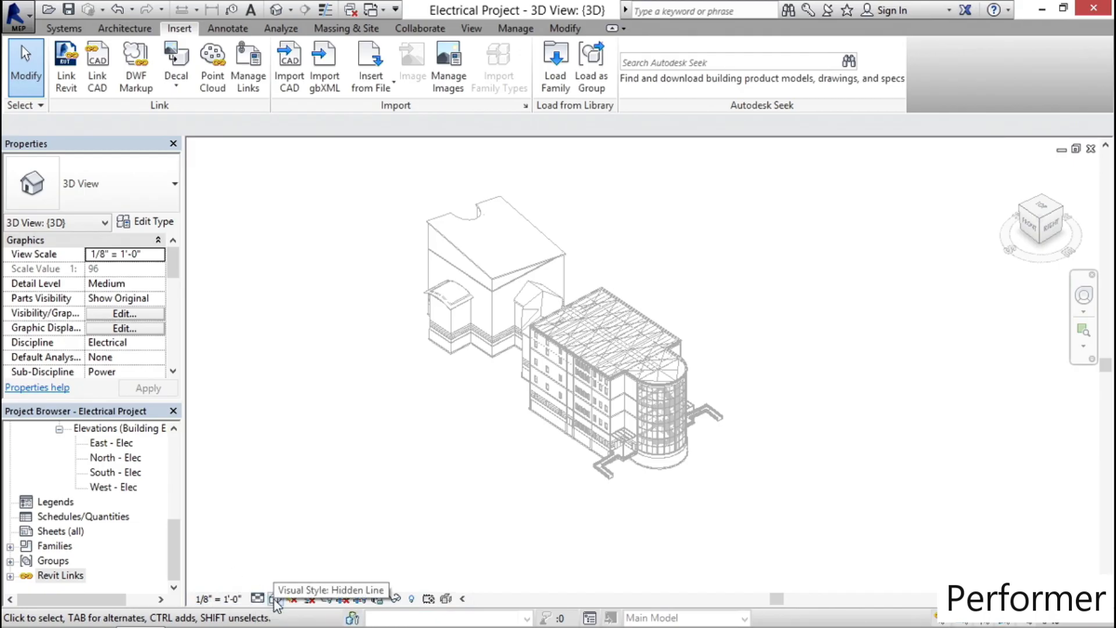
{"action": "left_click_drag", "start_coordinate": [174, 550], "coordinate": [182, 504]}
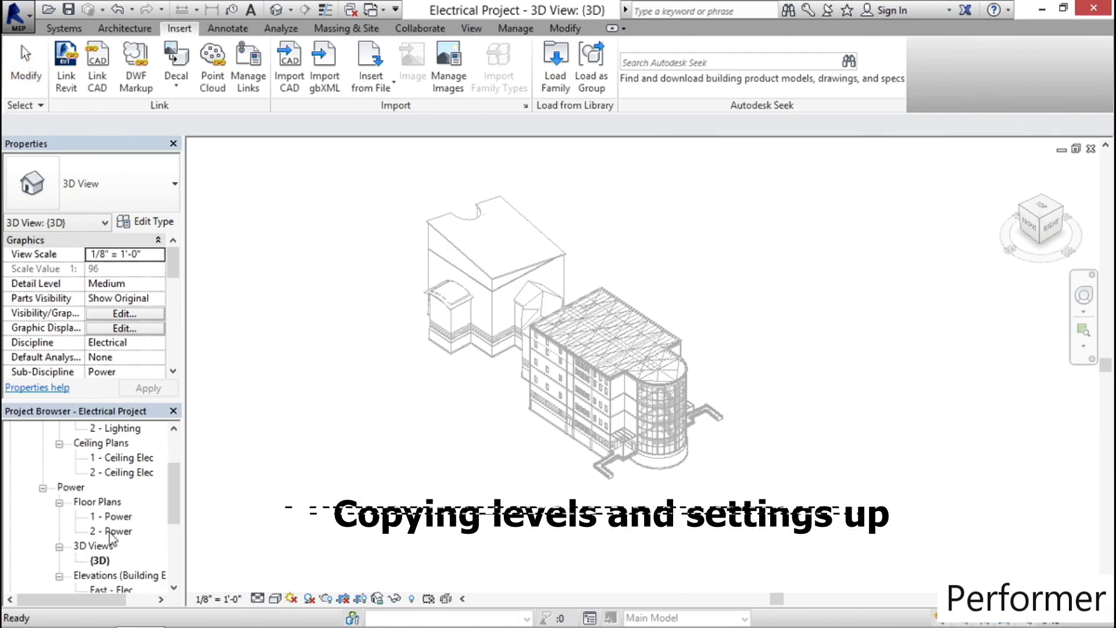
{"action": "double_click", "coordinate": [118, 516]}
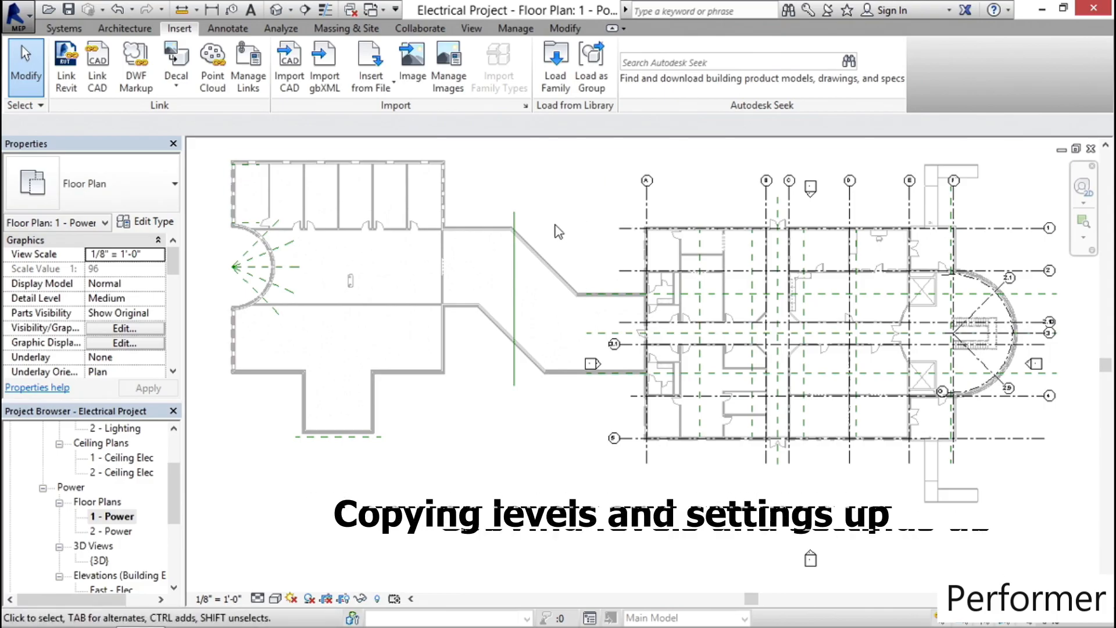
In the Halftone/Underlay settings, set the underlay weight to 1 and darken the halftone brightness to 80.
{"action": "left_click", "coordinate": [516, 29]}
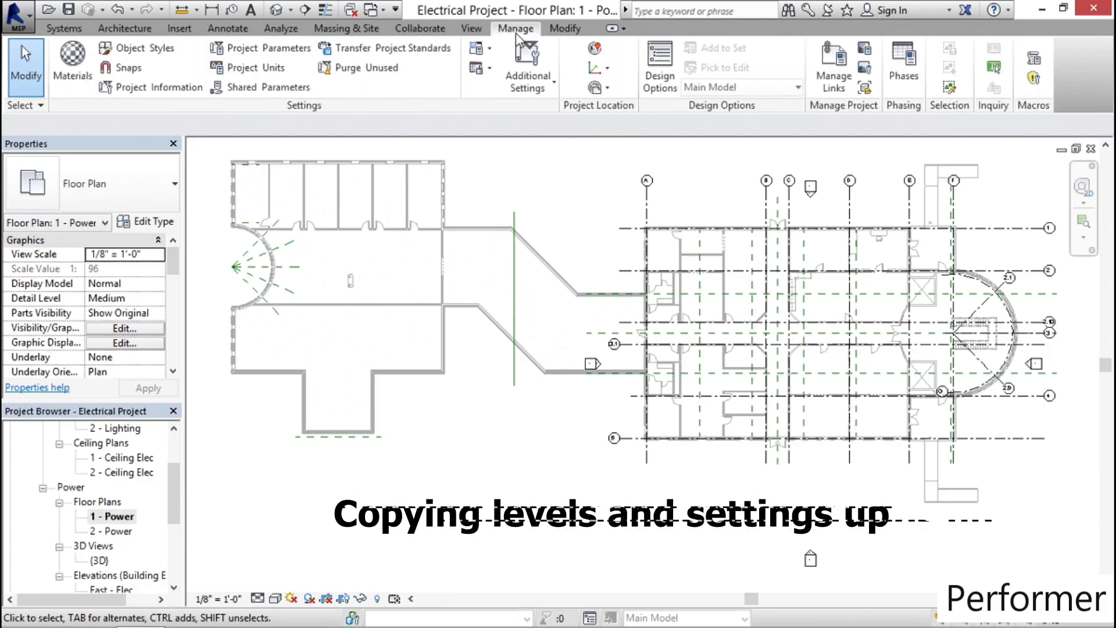
{"action": "left_click", "coordinate": [547, 93]}
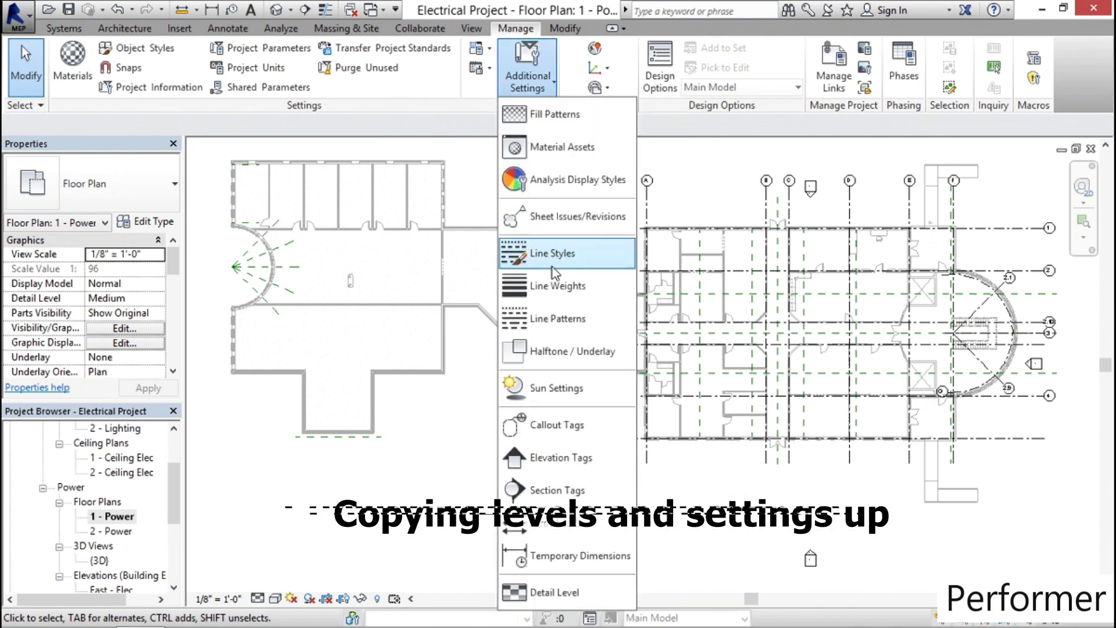
{"action": "left_click", "coordinate": [552, 352]}
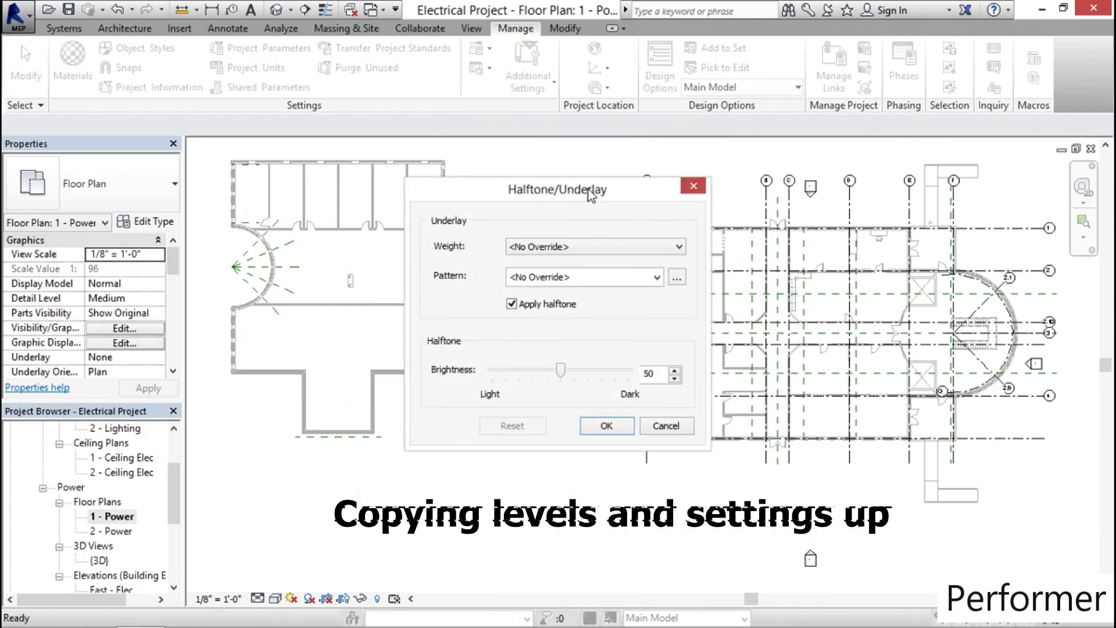
{"action": "left_click", "coordinate": [521, 246]}
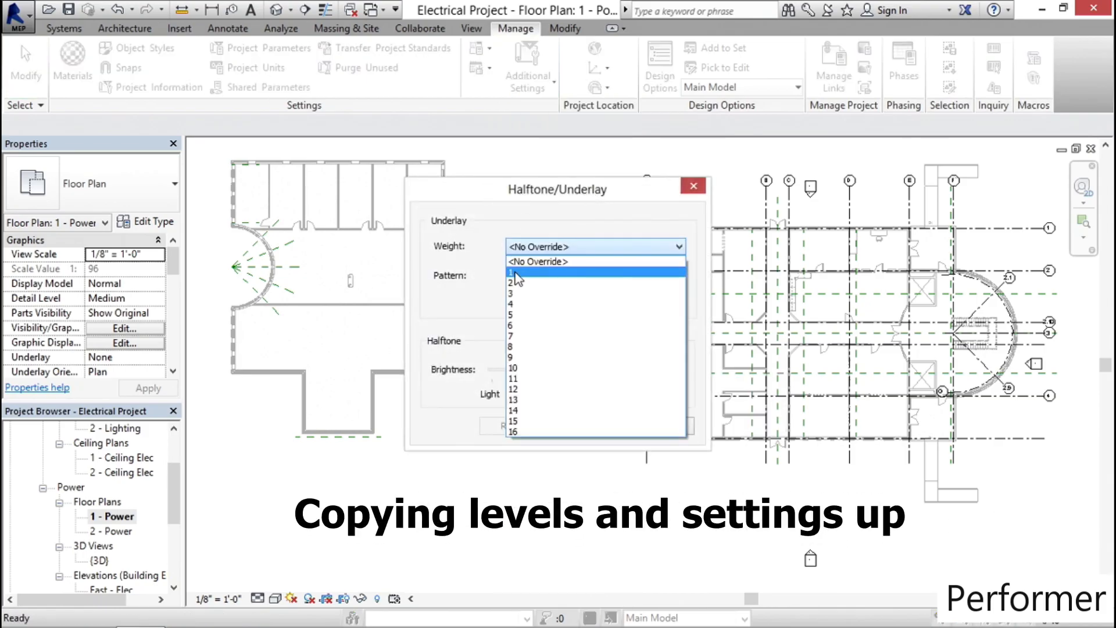
{"action": "left_click", "coordinate": [517, 273]}
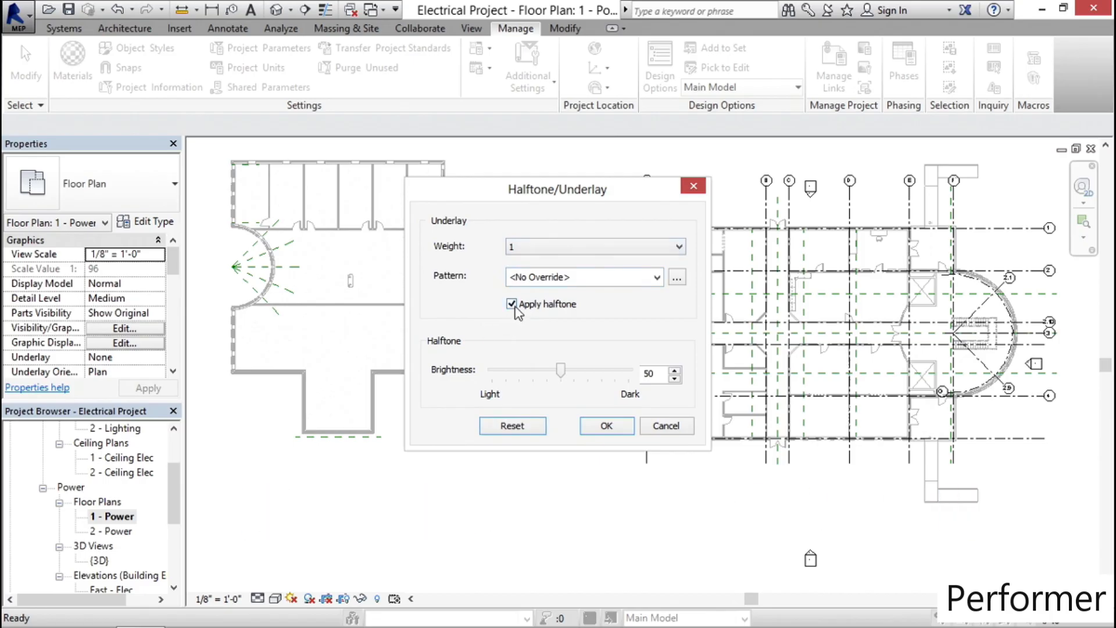
{"action": "left_click_drag", "start_coordinate": [559, 375], "coordinate": [603, 372]}
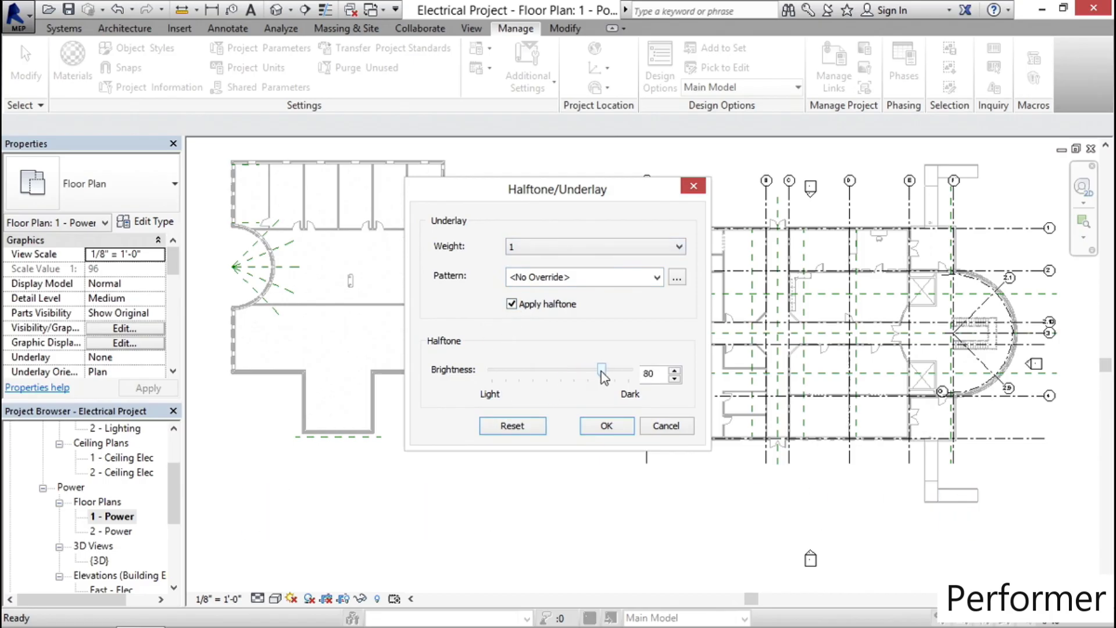
{"action": "left_click", "coordinate": [655, 372]}
{"action": "left_click", "coordinate": [606, 426]}
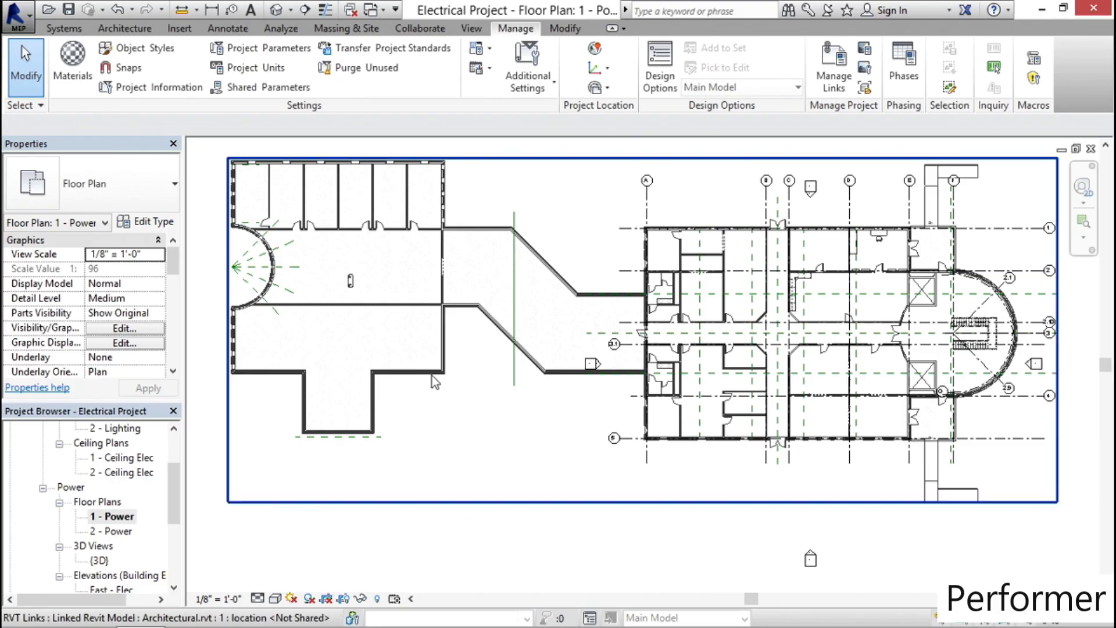
Enable Room Bounding in the type properties of the linked Architectural model.
{"action": "left_click", "coordinate": [436, 400]}
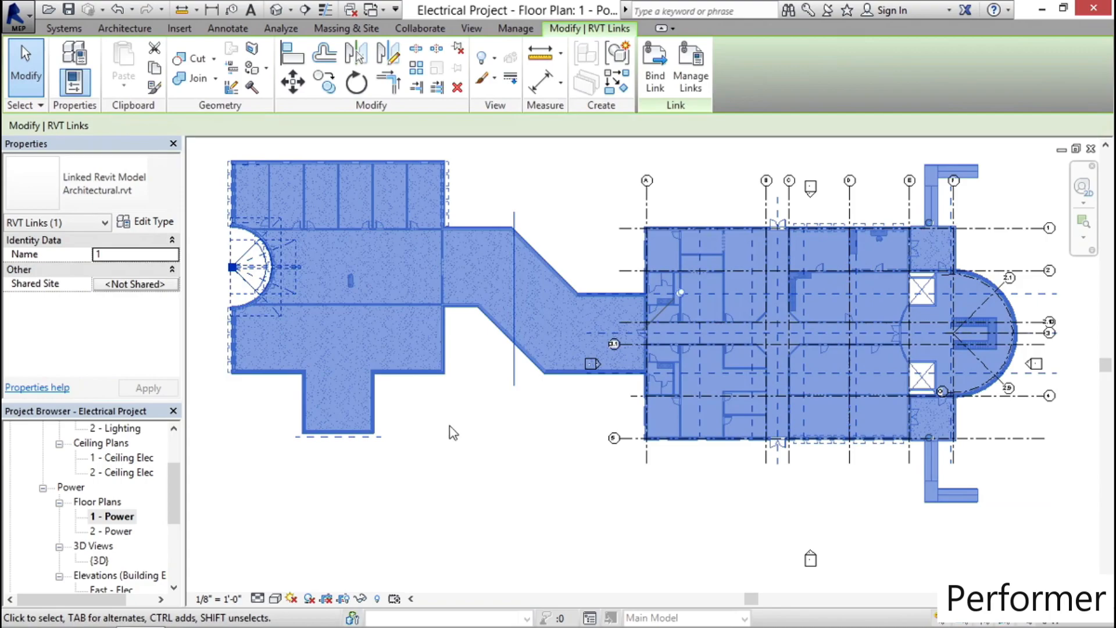
{"action": "left_click", "coordinate": [150, 224]}
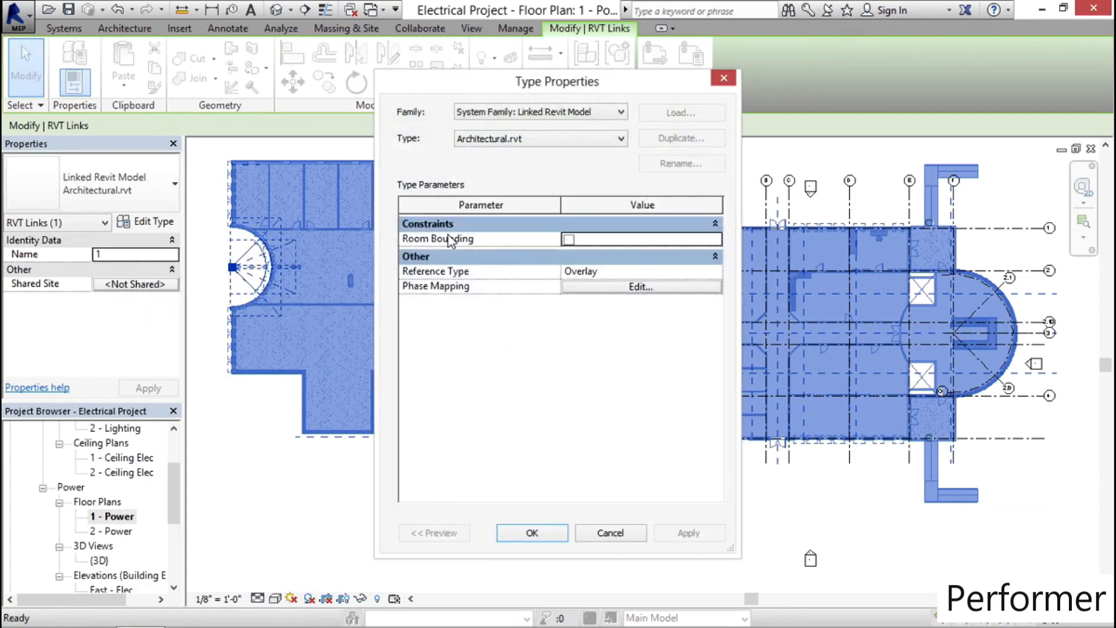
{"action": "left_click", "coordinate": [569, 240]}
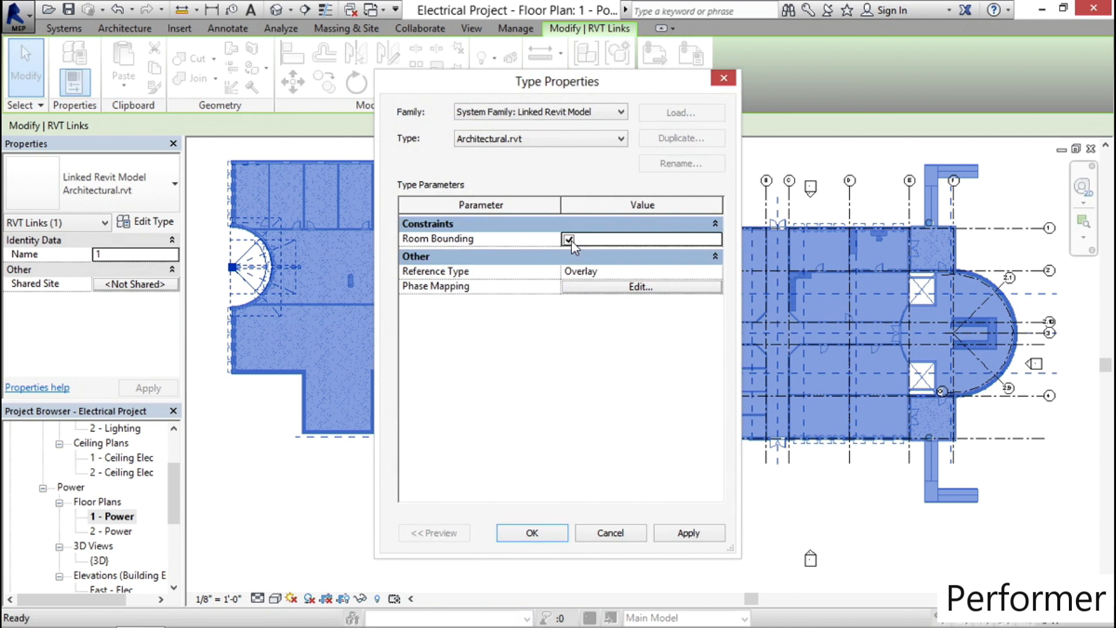
{"action": "left_click", "coordinate": [688, 532]}
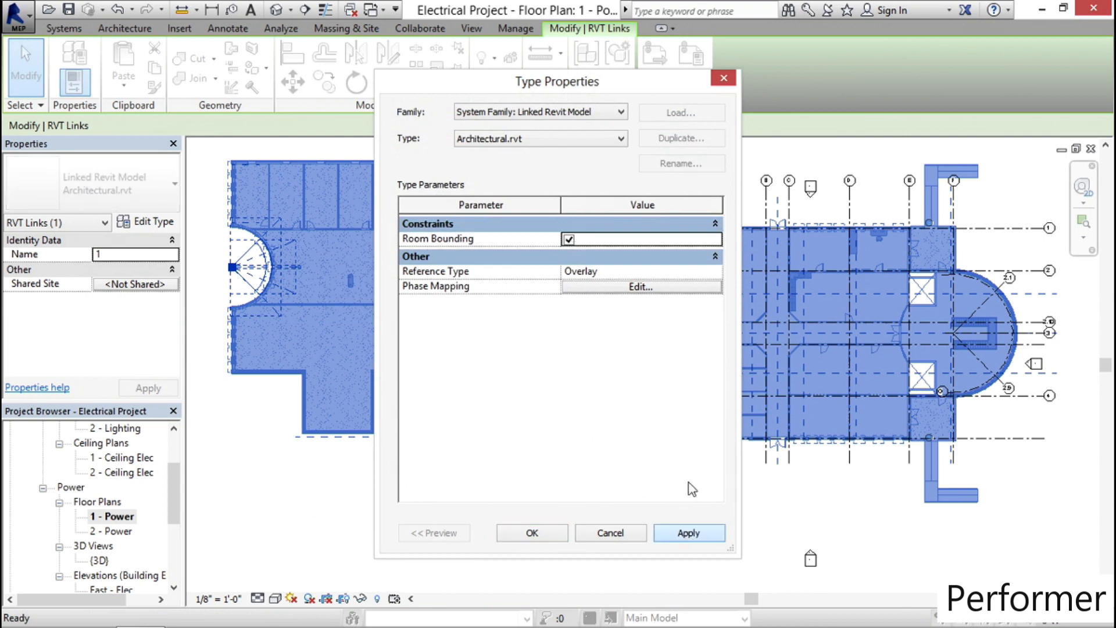
{"action": "left_click", "coordinate": [528, 534]}
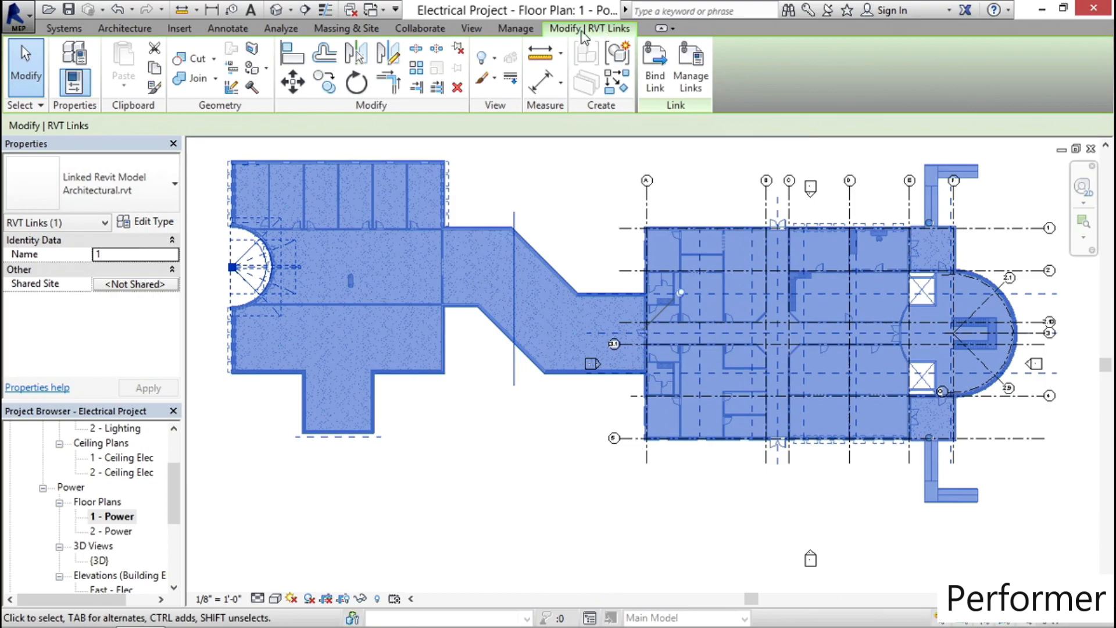
Review the project's linked files in Manage Links across the Revit, CAD, DWF markup and point cloud categories.
{"action": "left_click", "coordinate": [692, 81]}
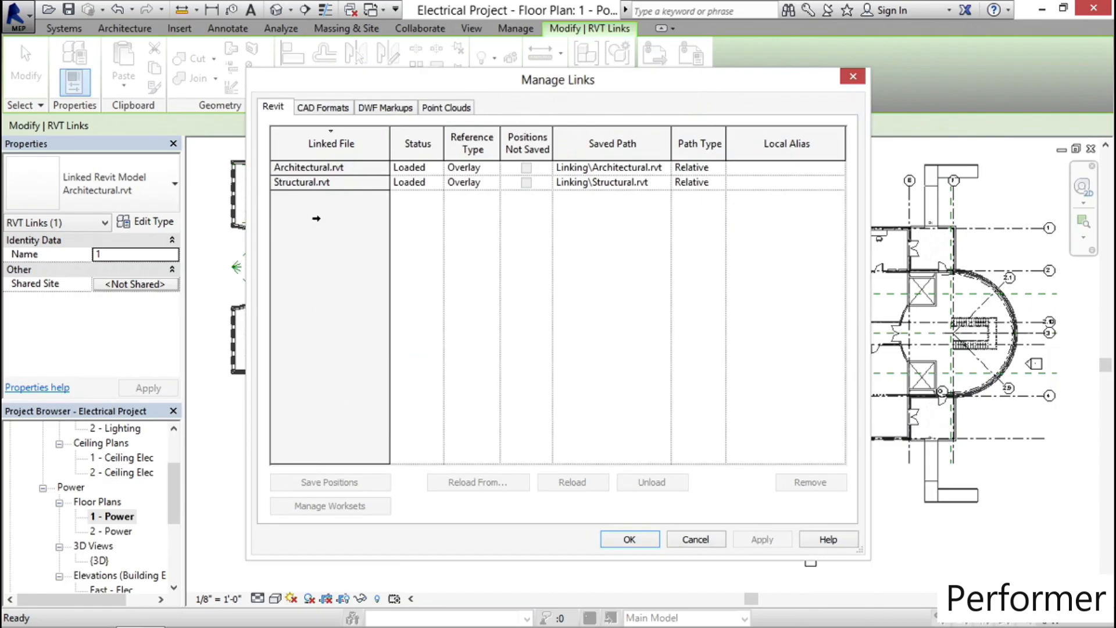
{"action": "left_click", "coordinate": [321, 109]}
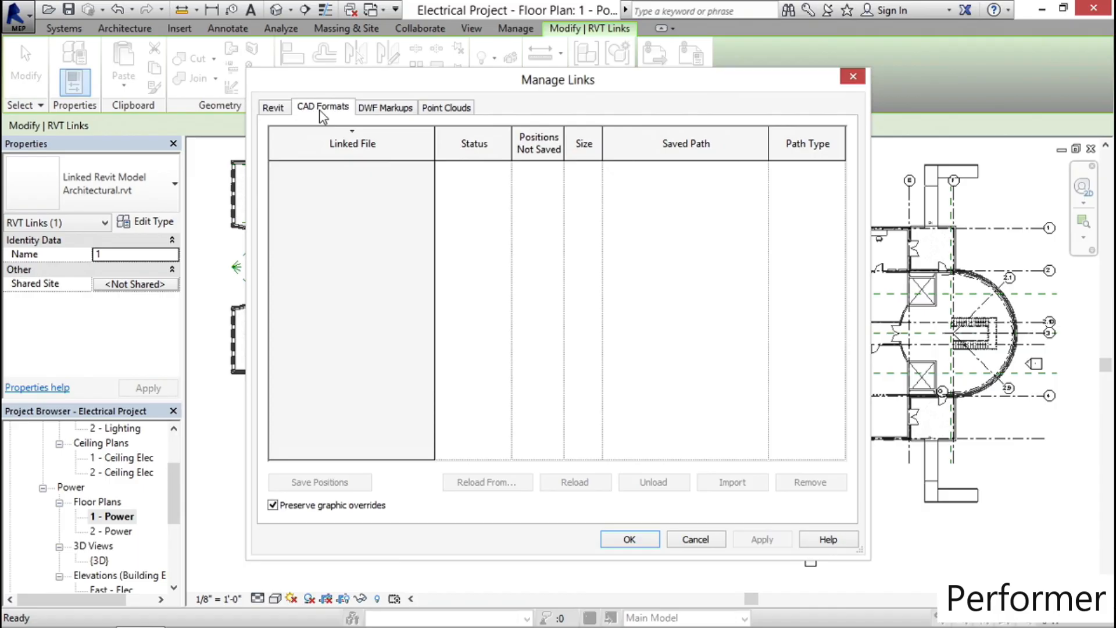
{"action": "left_click", "coordinate": [389, 110]}
{"action": "left_click", "coordinate": [447, 113]}
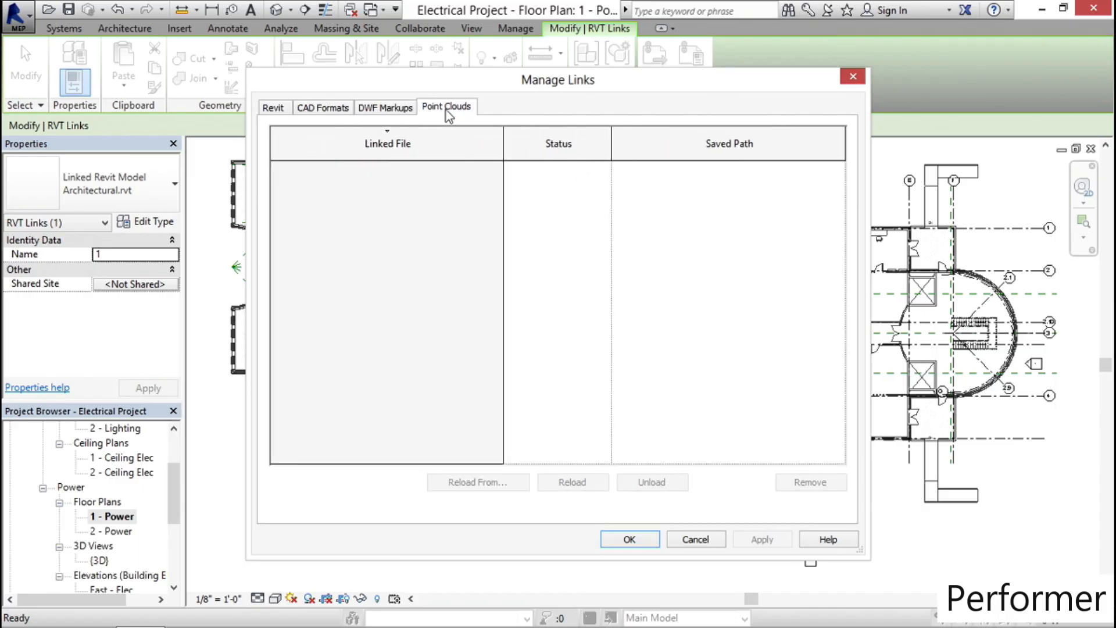
{"action": "left_click", "coordinate": [277, 111]}
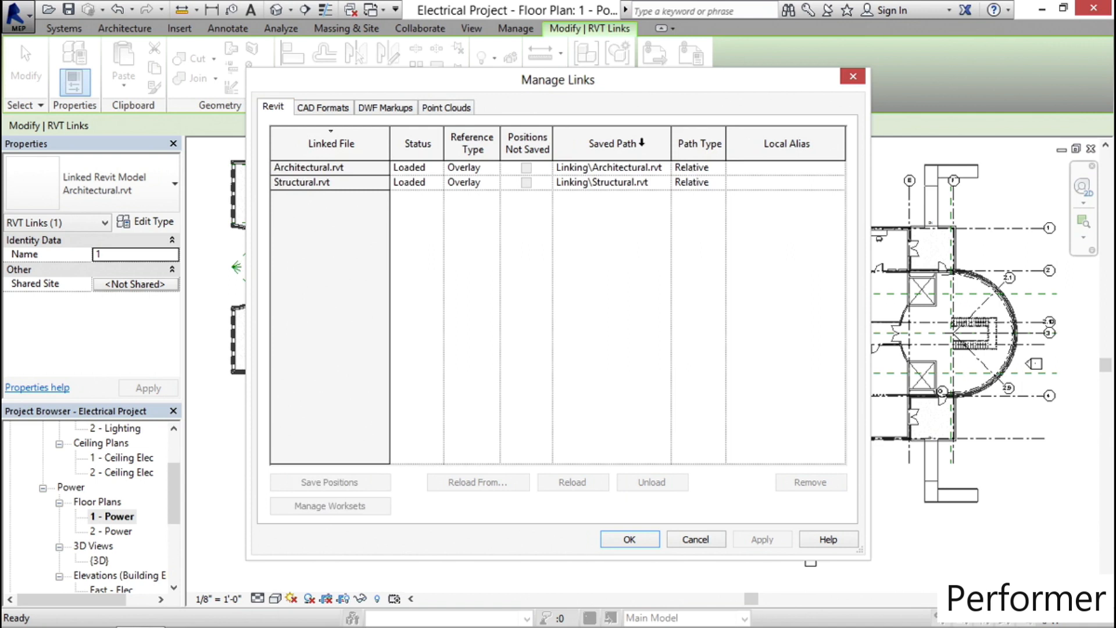
{"action": "left_click", "coordinate": [625, 541]}
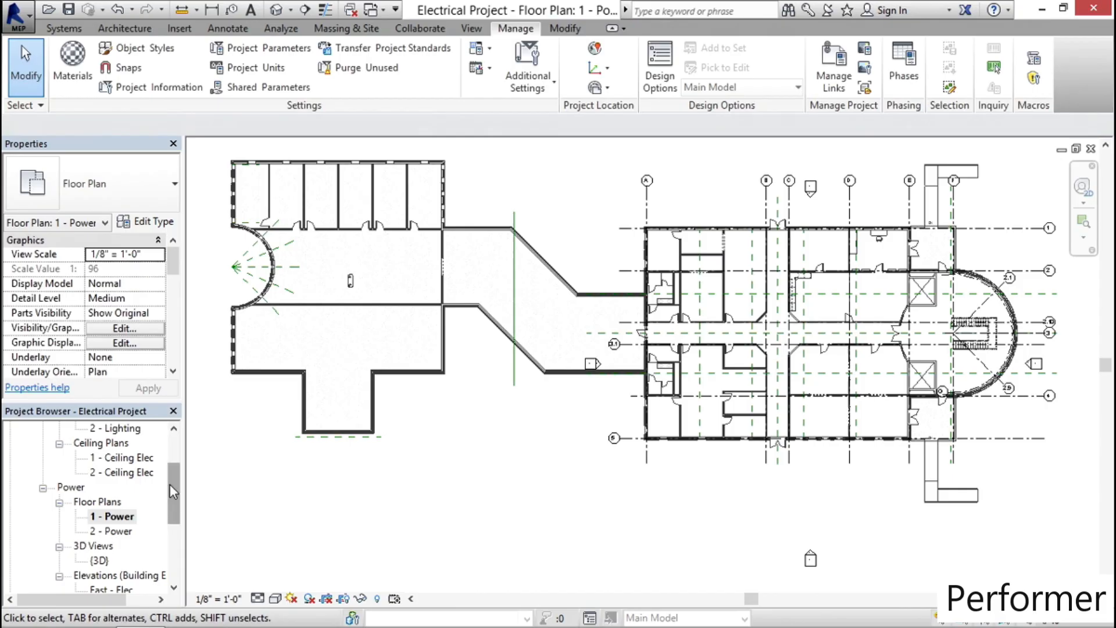
Examine the Architectural and Structural entries under Revit Links in the Project Browser, including the link management options for the Architectural model.
{"action": "scroll", "coordinate": [171, 492], "scroll_direction": "down", "scroll_amount": 4}
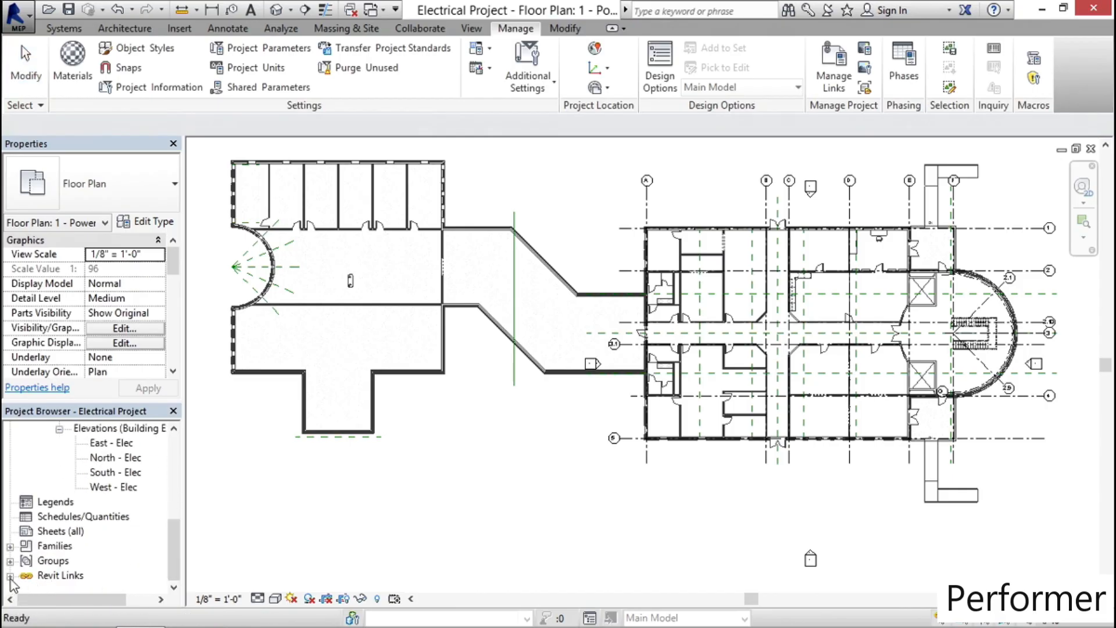
{"action": "left_click", "coordinate": [10, 575]}
{"action": "left_click", "coordinate": [103, 562]}
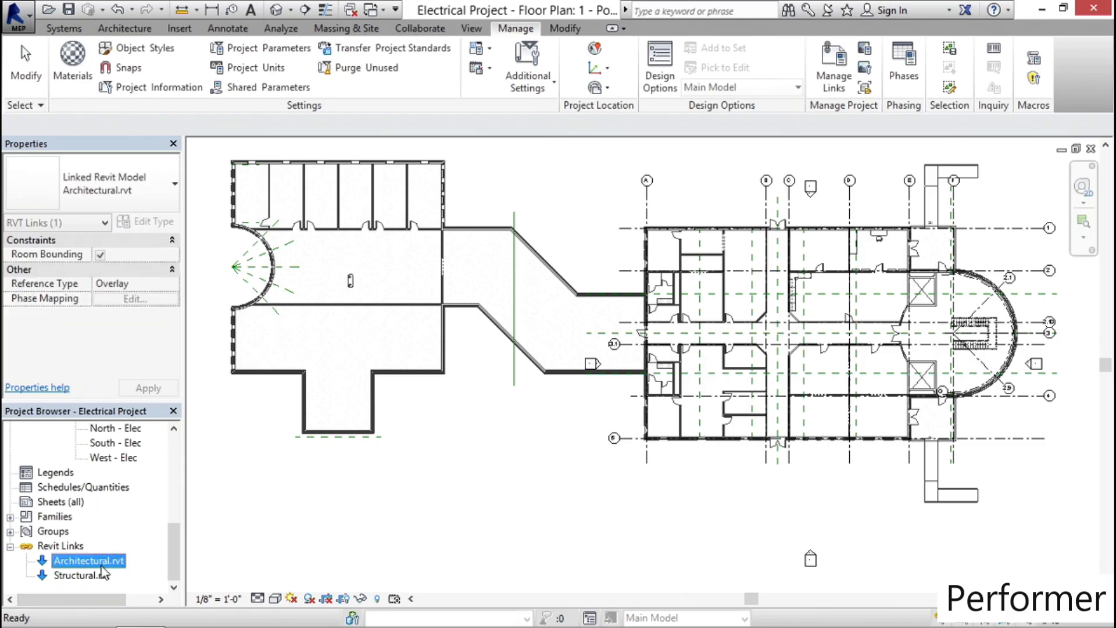
{"action": "left_click", "coordinate": [87, 576]}
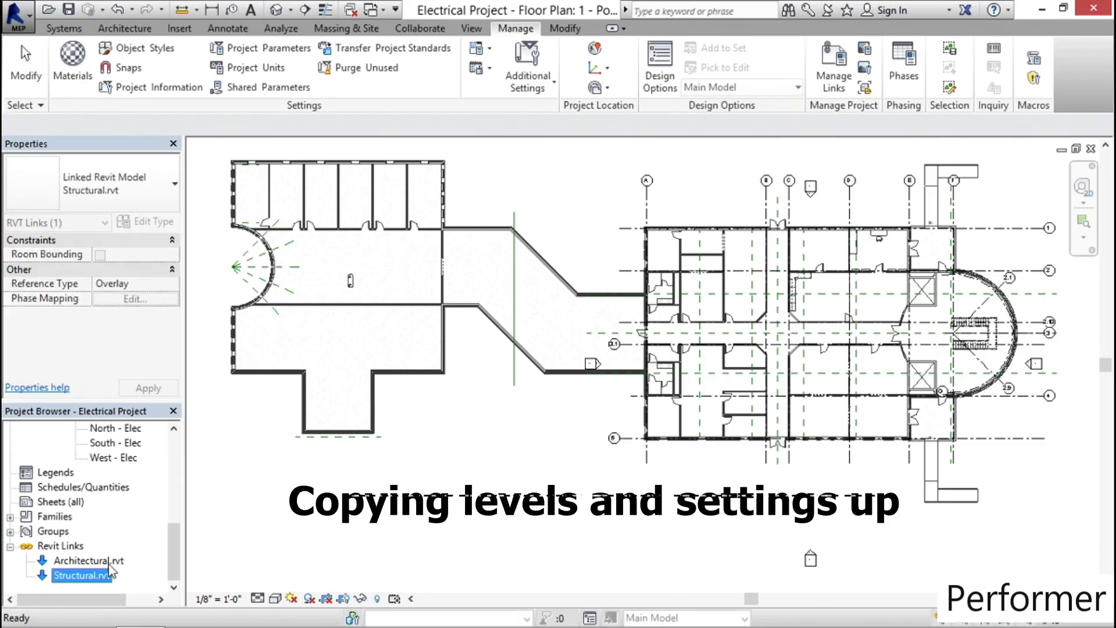
{"action": "left_click", "coordinate": [109, 562]}
{"action": "right_click", "coordinate": [109, 563]}
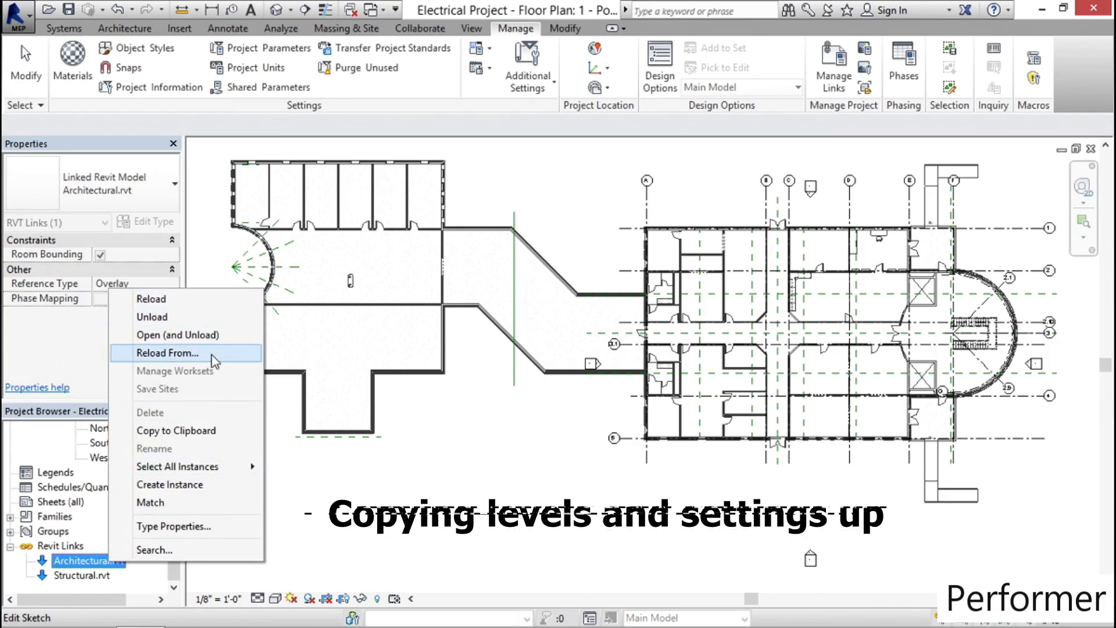
{"action": "left_click", "coordinate": [441, 506]}
{"action": "left_click", "coordinate": [440, 506]}
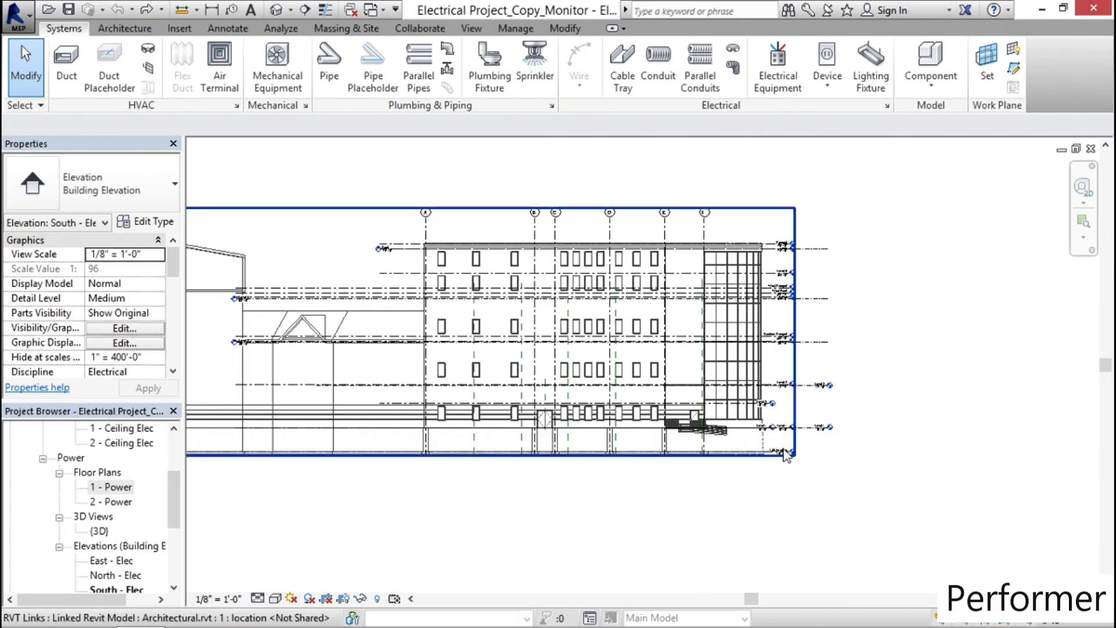
Hide the Structural.rvt link in the South - Elec elevation through its Visibility/Graphic Overrides.
{"action": "scroll", "coordinate": [804, 389], "scroll_direction": "up", "scroll_amount": 3}
{"action": "scroll", "coordinate": [804, 388], "scroll_direction": "up", "scroll_amount": 1}
{"action": "middle_click_drag", "start_coordinate": [794, 336], "coordinate": [698, 385]}
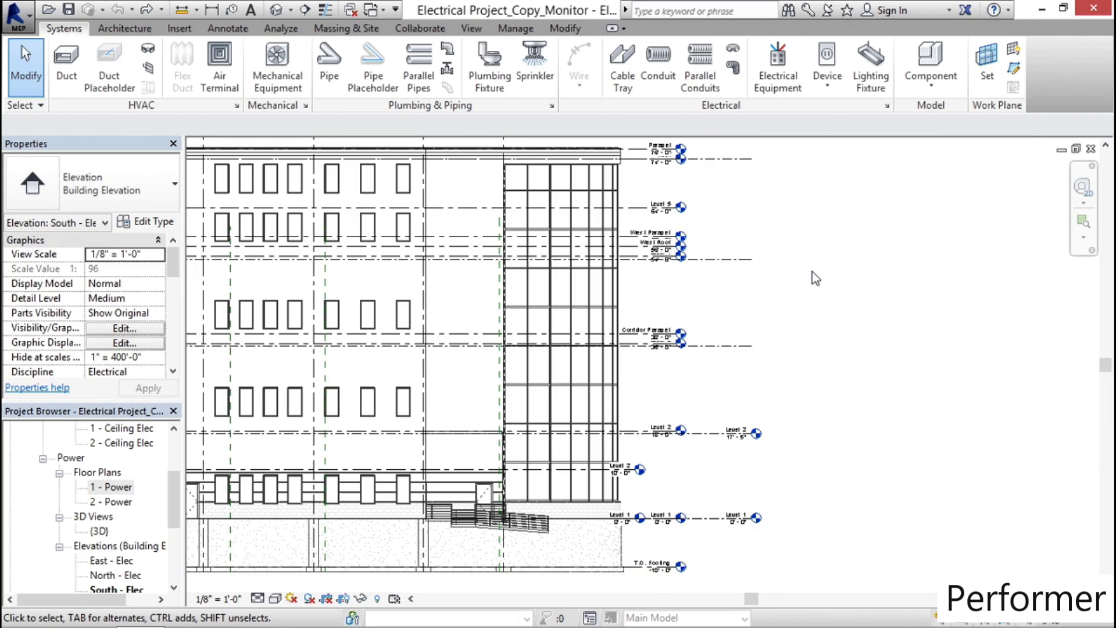
{"action": "key", "text": "v"}
{"action": "key", "text": "v"}
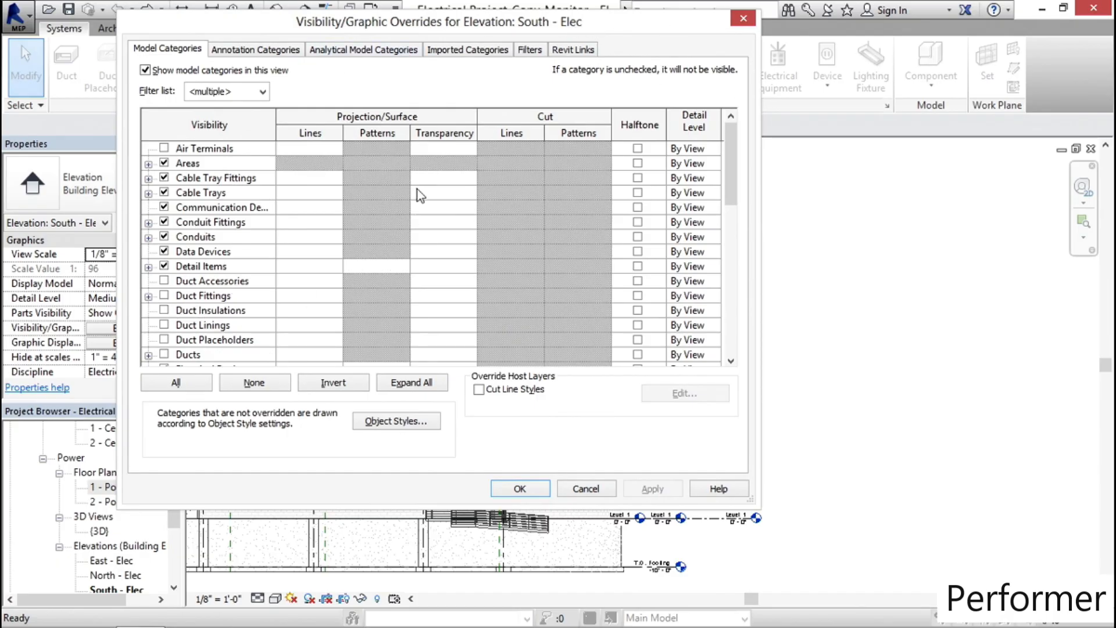
{"action": "left_click", "coordinate": [572, 51]}
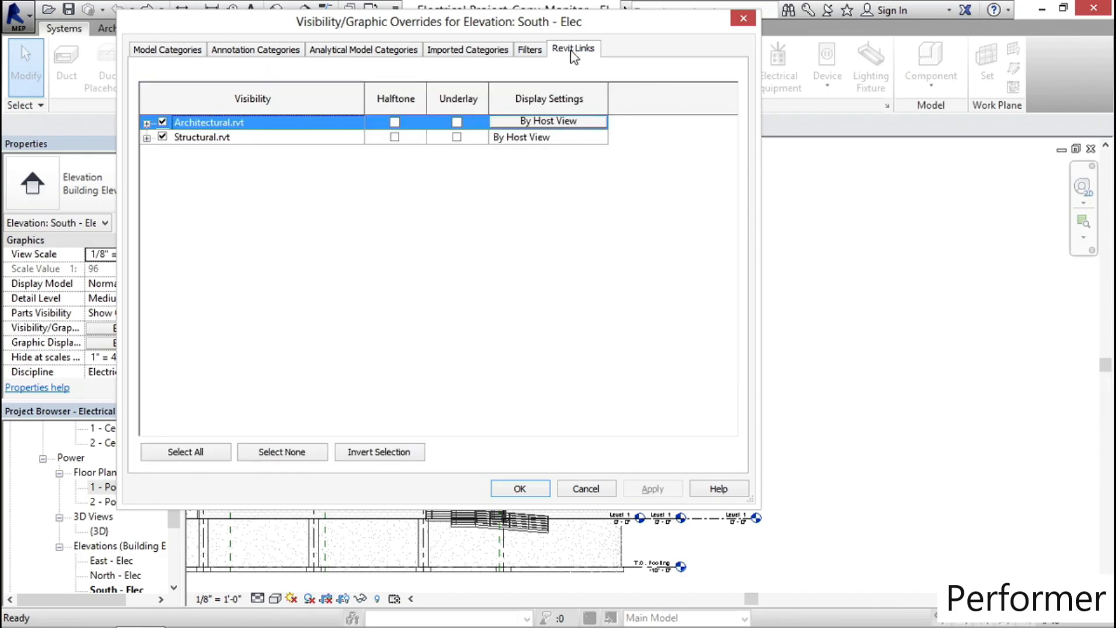
{"action": "left_click", "coordinate": [163, 138]}
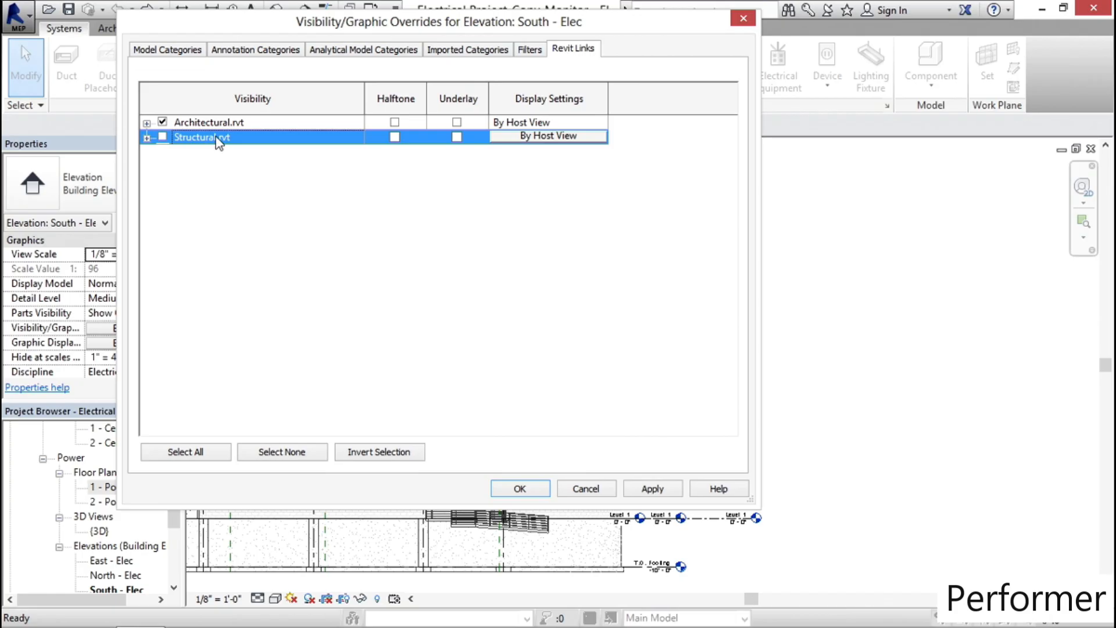
{"action": "left_click", "coordinate": [658, 493]}
{"action": "left_click", "coordinate": [502, 491]}
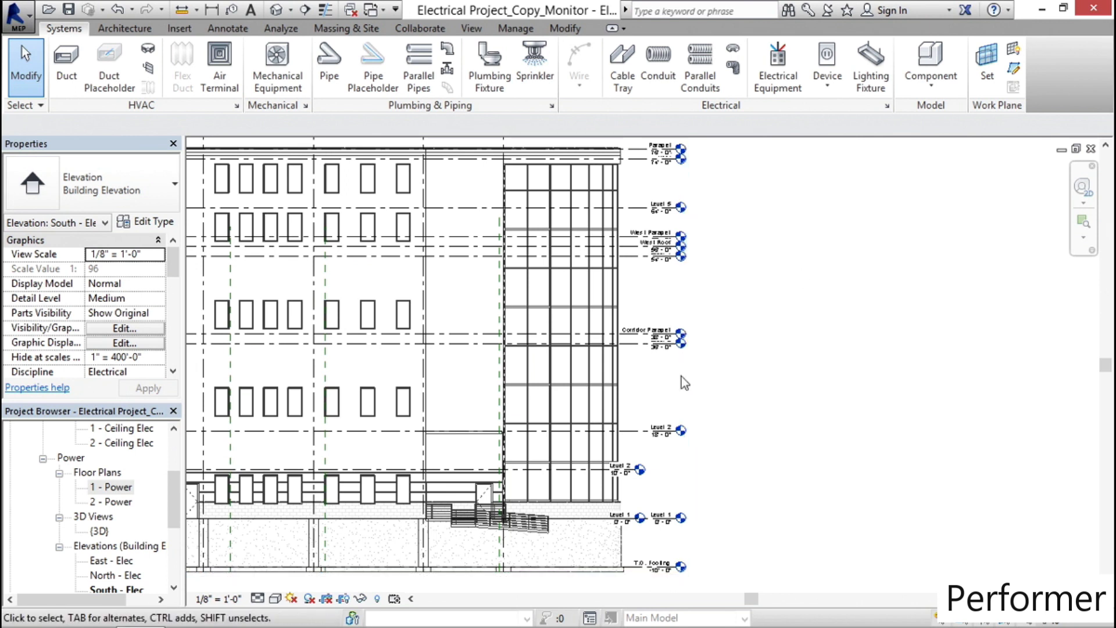
Extend the project's Level 2 line, together with the locked Level 1 end, outward past the linked model's level heads.
{"action": "middle_click_drag", "start_coordinate": [710, 518], "coordinate": [535, 384]}
{"action": "scroll", "coordinate": [534, 384], "scroll_direction": "up", "scroll_amount": 5}
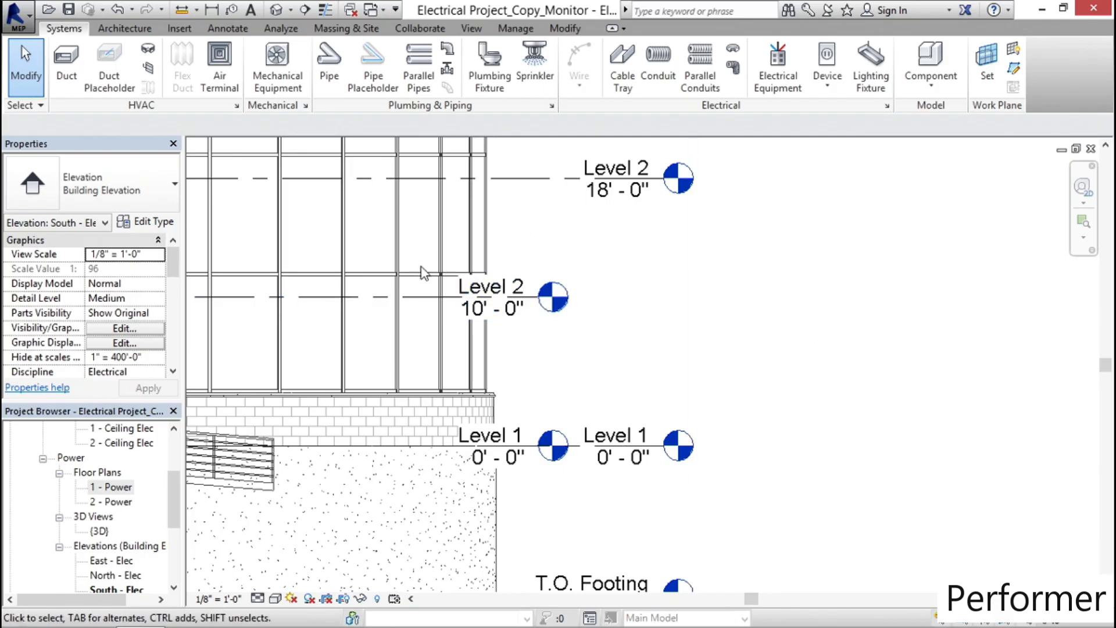
{"action": "left_click", "coordinate": [417, 303]}
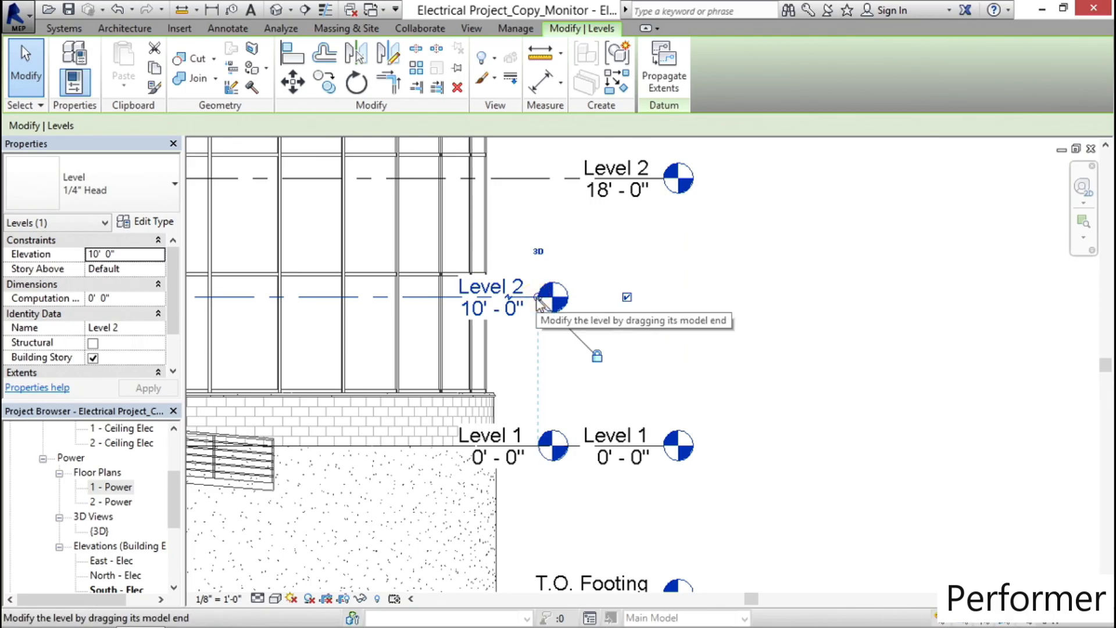
{"action": "key", "text": "l"}
{"action": "key", "text": "l"}
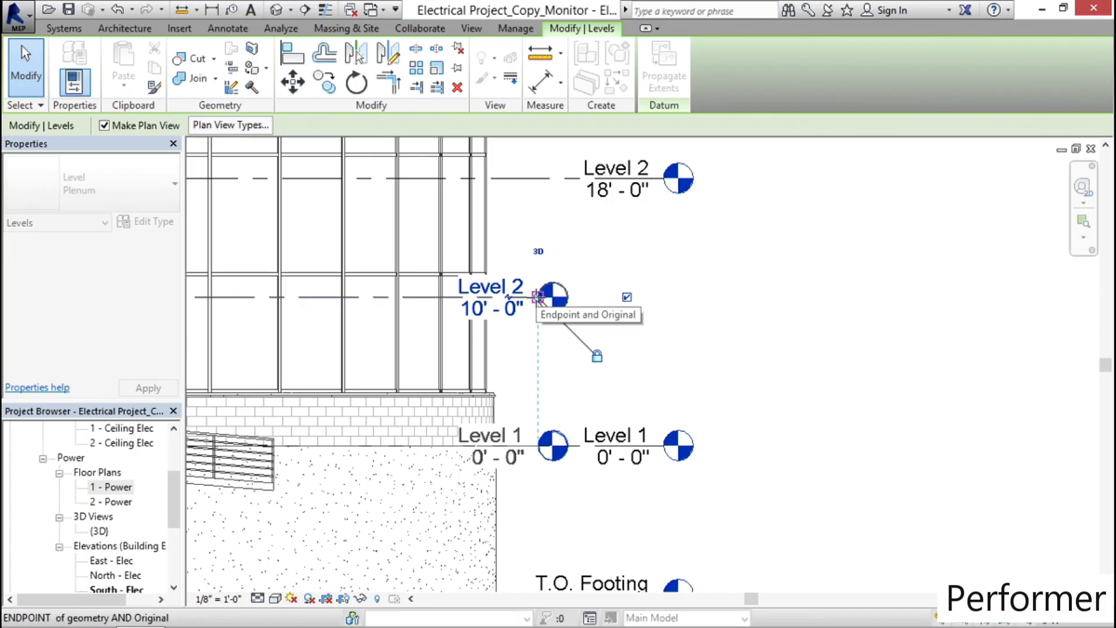
{"action": "left_click_drag", "start_coordinate": [538, 296], "coordinate": [868, 296]}
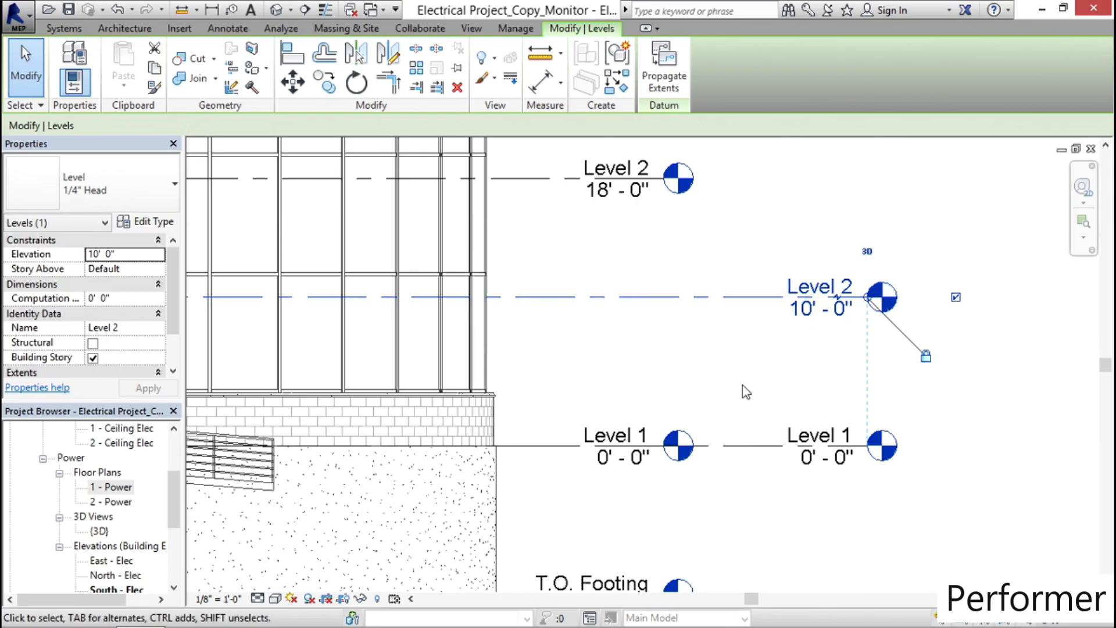
{"action": "left_click", "coordinate": [746, 370]}
Align the project's Level 2 with the linked Architectural model's Level 2 at 18' - 0".
{"action": "middle_click_drag", "start_coordinate": [749, 212], "coordinate": [739, 271]}
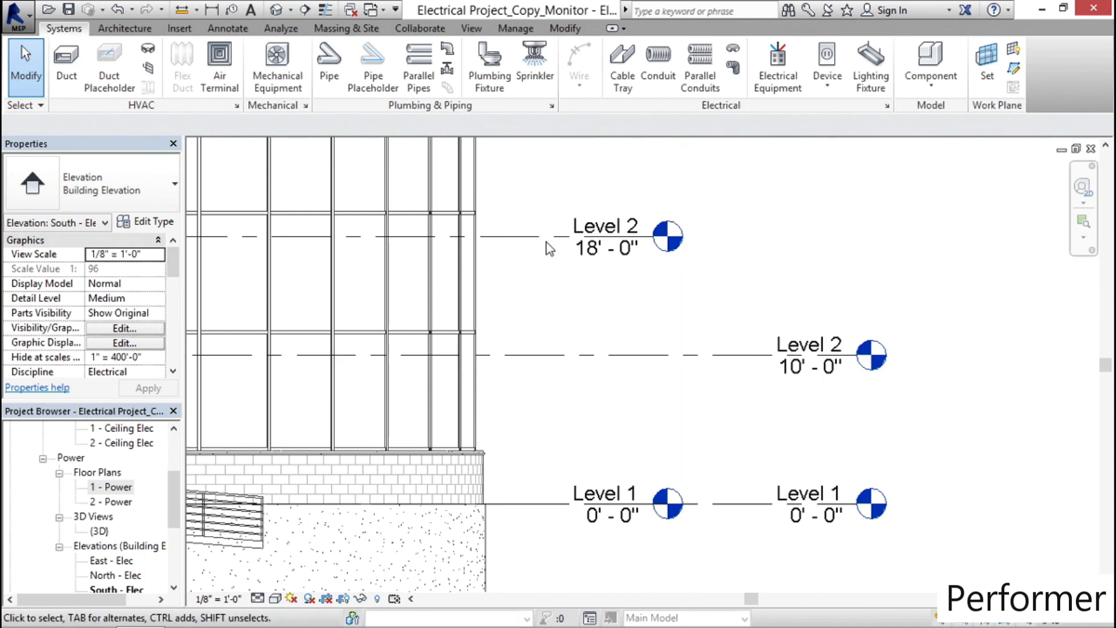
{"action": "left_click", "coordinate": [564, 29]}
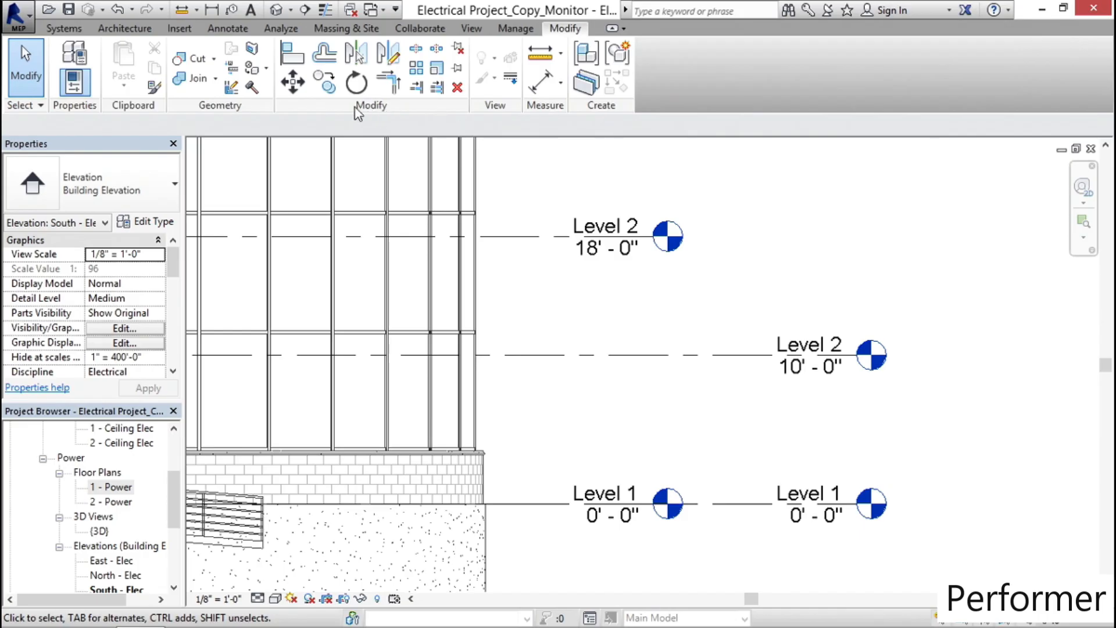
{"action": "left_click", "coordinate": [295, 57]}
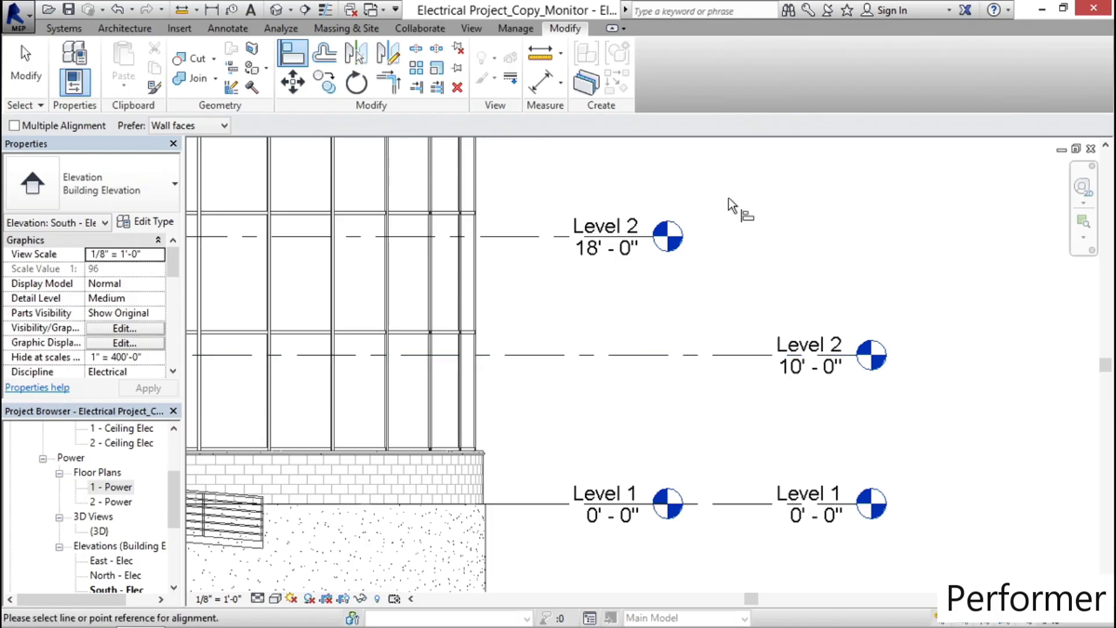
{"action": "left_click", "coordinate": [533, 236]}
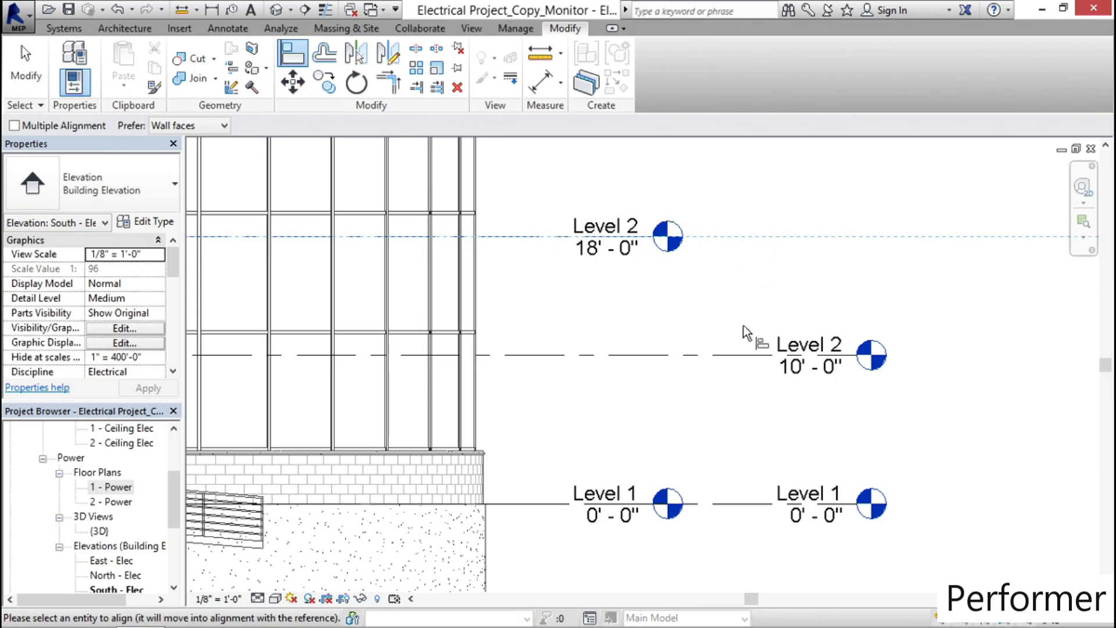
{"action": "left_click", "coordinate": [741, 354]}
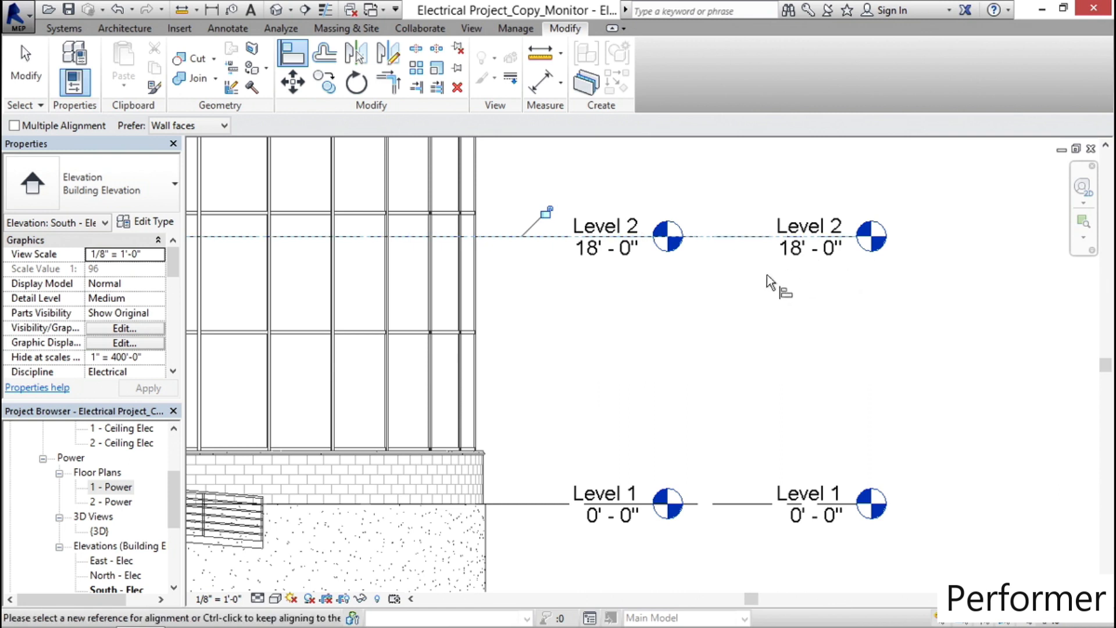
{"action": "key", "text": "Escape"}
{"action": "key", "text": "Escape"}
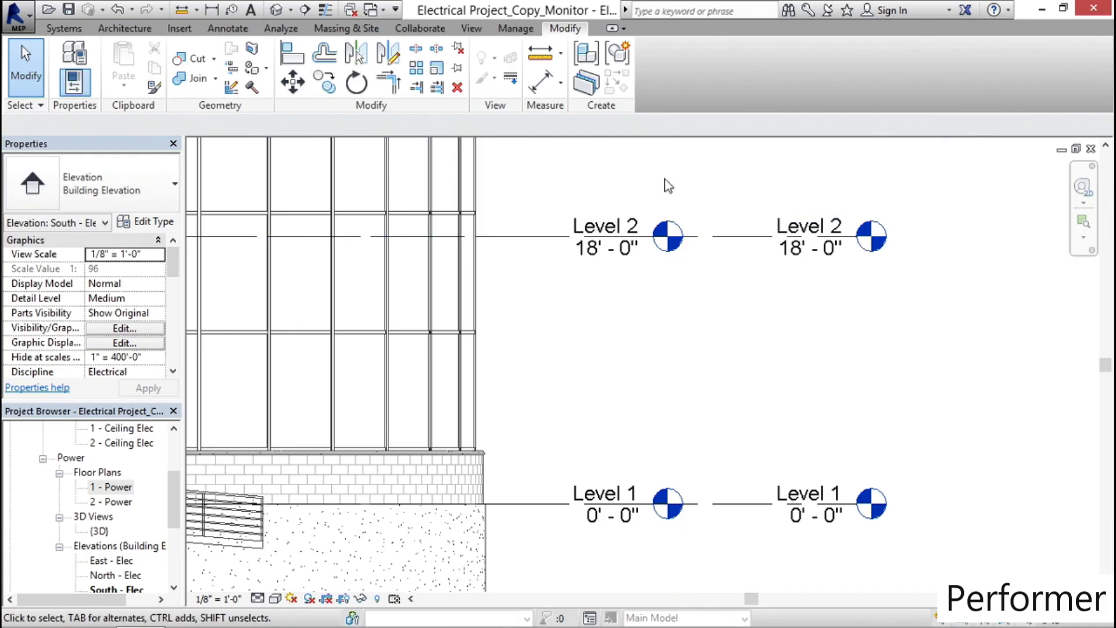
Start a Copy/Monitor session against the linked Architectural model.
{"action": "left_click", "coordinate": [429, 29]}
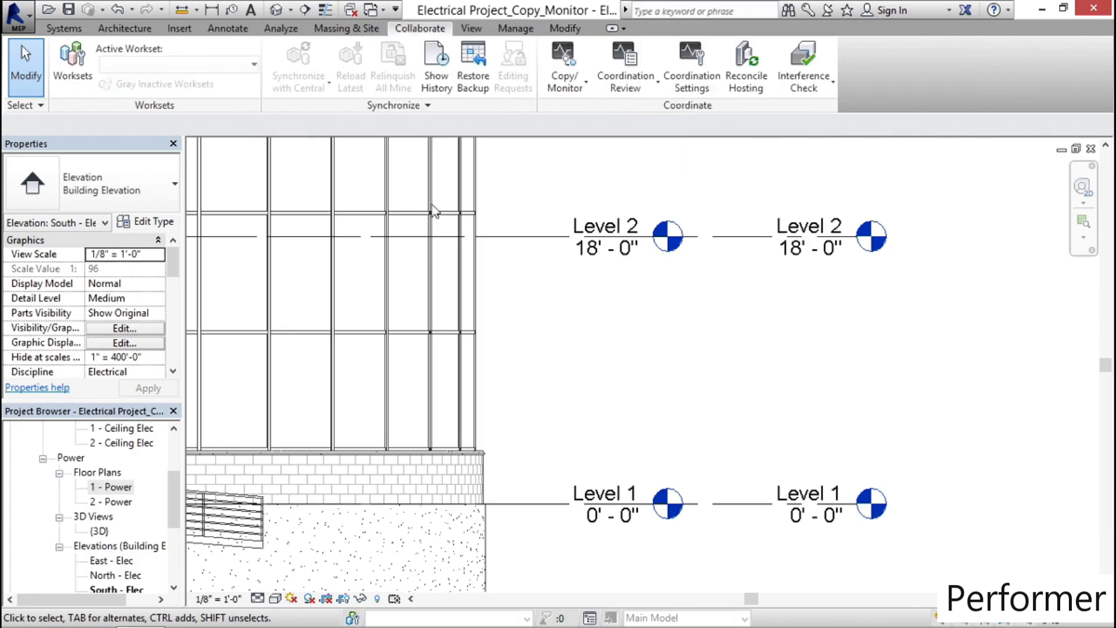
{"action": "left_click", "coordinate": [577, 91]}
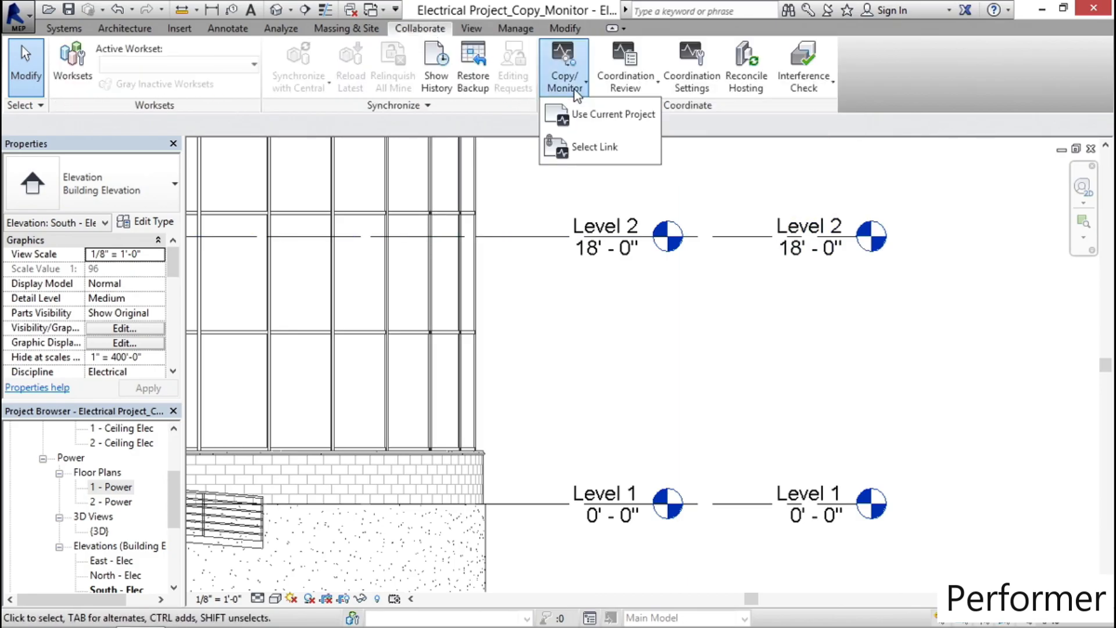
{"action": "left_click", "coordinate": [597, 148]}
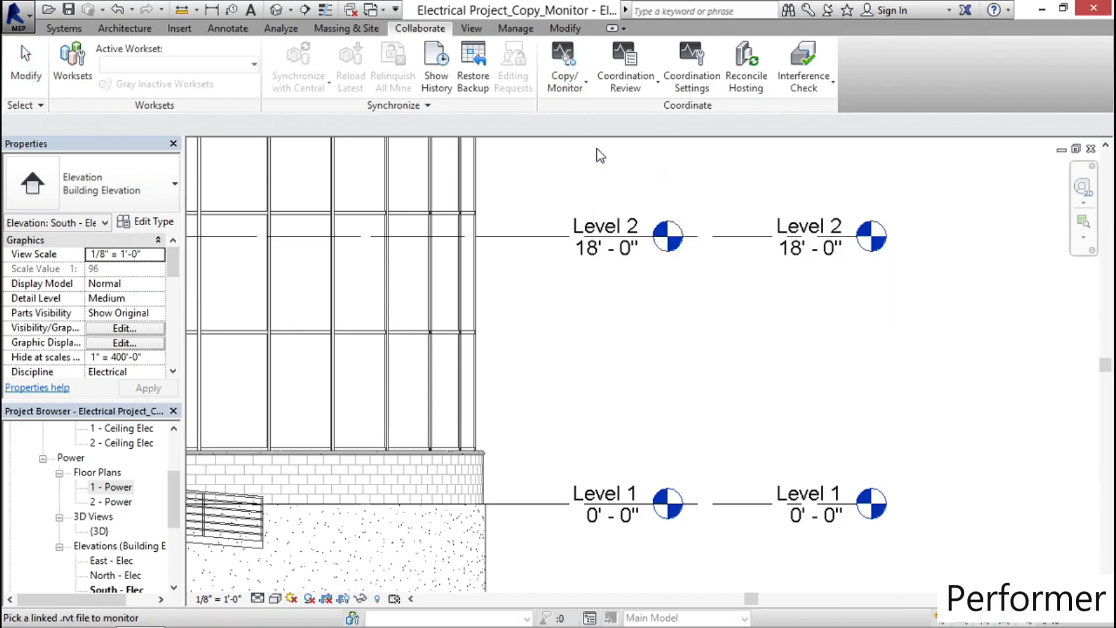
{"action": "left_click", "coordinate": [476, 187]}
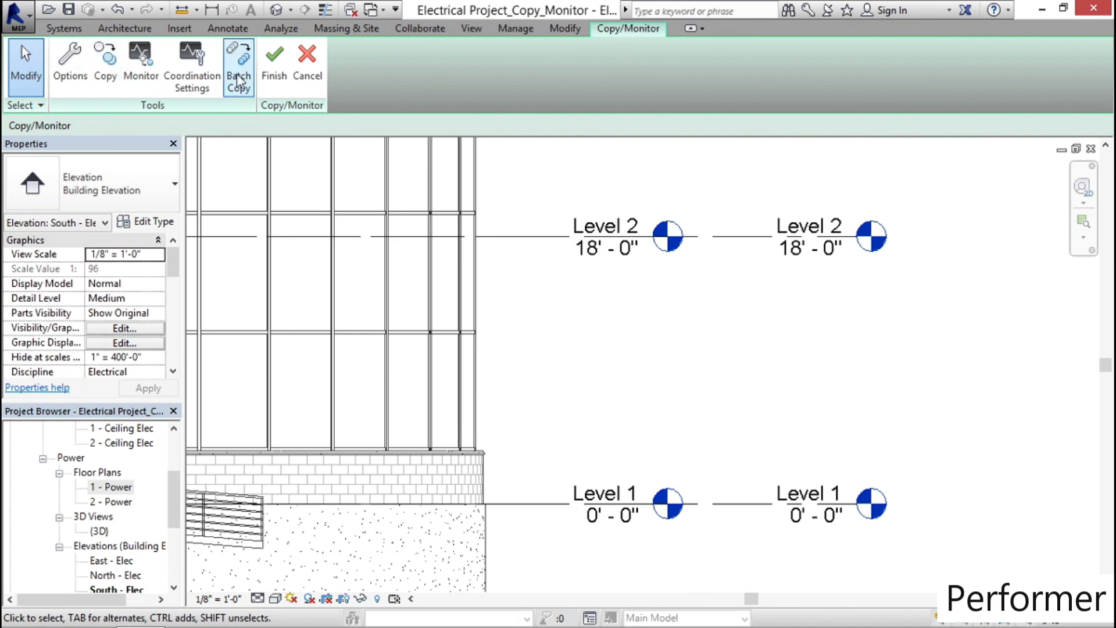
Monitor the project's Level 1 and Level 2 against the matching levels in the Architectural link.
{"action": "left_click", "coordinate": [144, 80]}
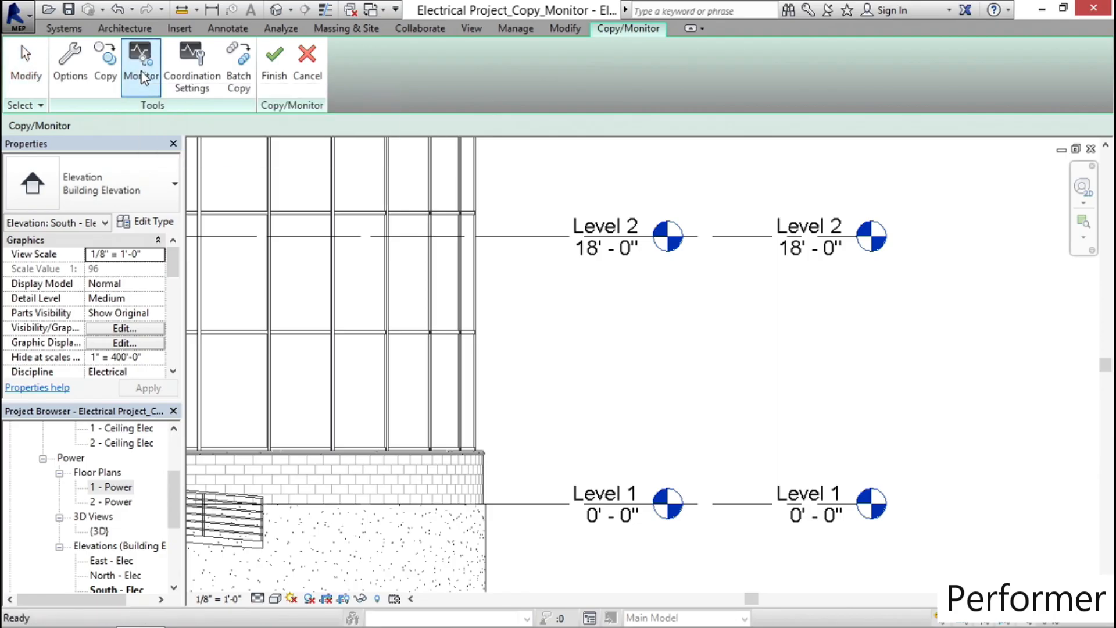
{"action": "left_click", "coordinate": [554, 505]}
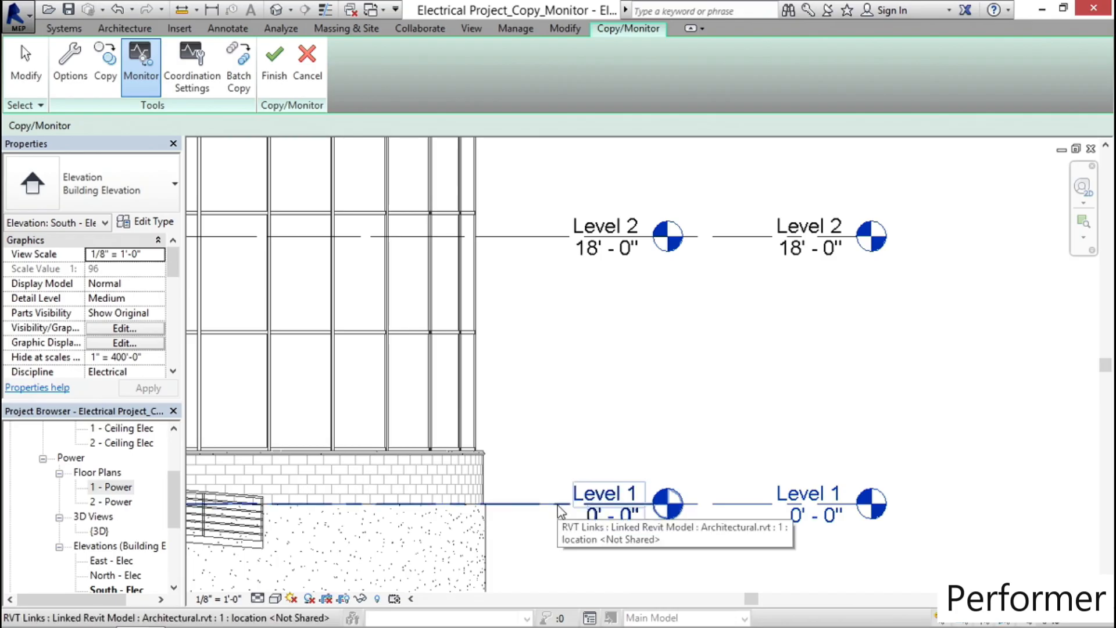
{"action": "left_click", "coordinate": [558, 506]}
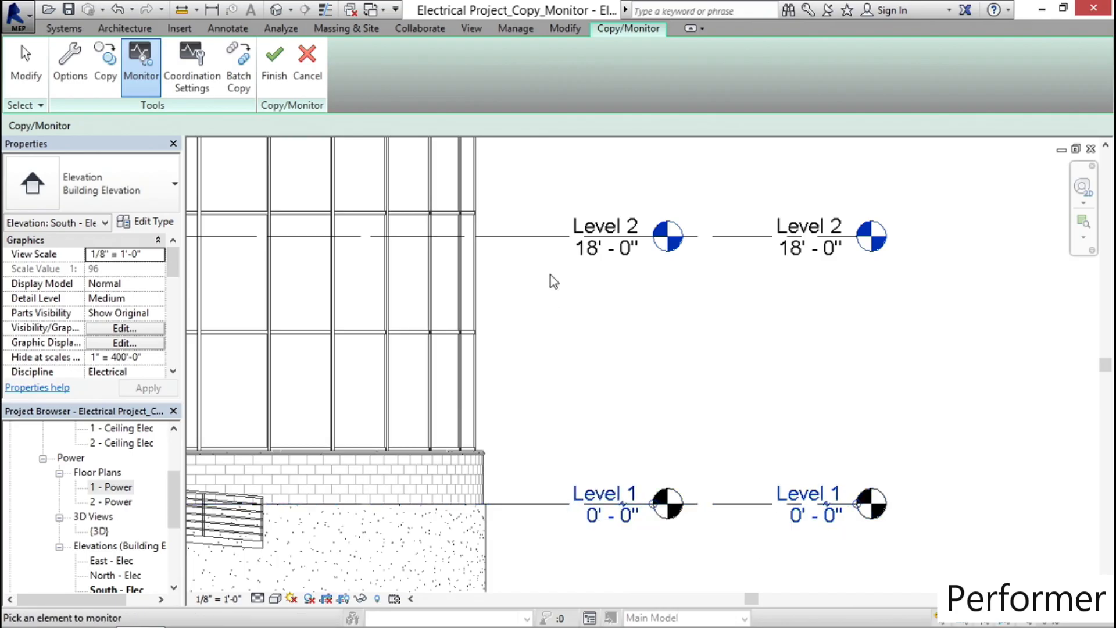
{"action": "left_click", "coordinate": [543, 239]}
Examine the linked model's remaining levels above Level 2 and their overlapping level heads in the South elevation.
{"action": "middle_click_drag", "start_coordinate": [506, 314], "coordinate": [645, 312]}
{"action": "scroll", "coordinate": [644, 312], "scroll_direction": "down", "scroll_amount": 4}
{"action": "scroll", "coordinate": [299, 284], "scroll_direction": "up", "scroll_amount": 3}
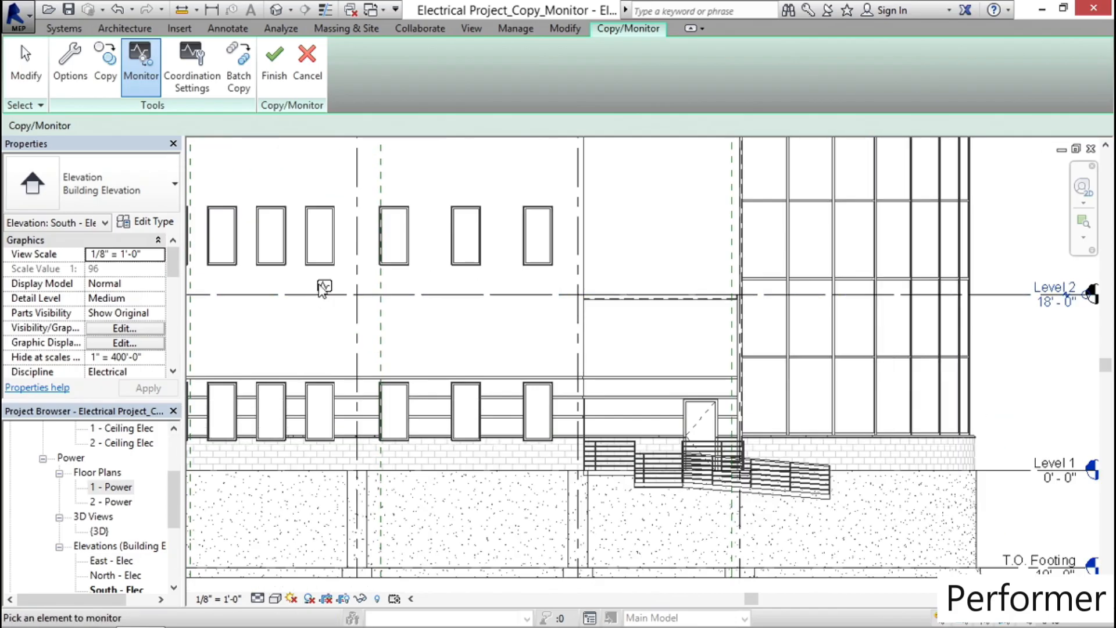
{"action": "middle_click_drag", "start_coordinate": [726, 296], "coordinate": [422, 414]}
{"action": "scroll", "coordinate": [814, 285], "scroll_direction": "down", "scroll_amount": 2}
{"action": "middle_click_drag", "start_coordinate": [840, 227], "coordinate": [663, 310]}
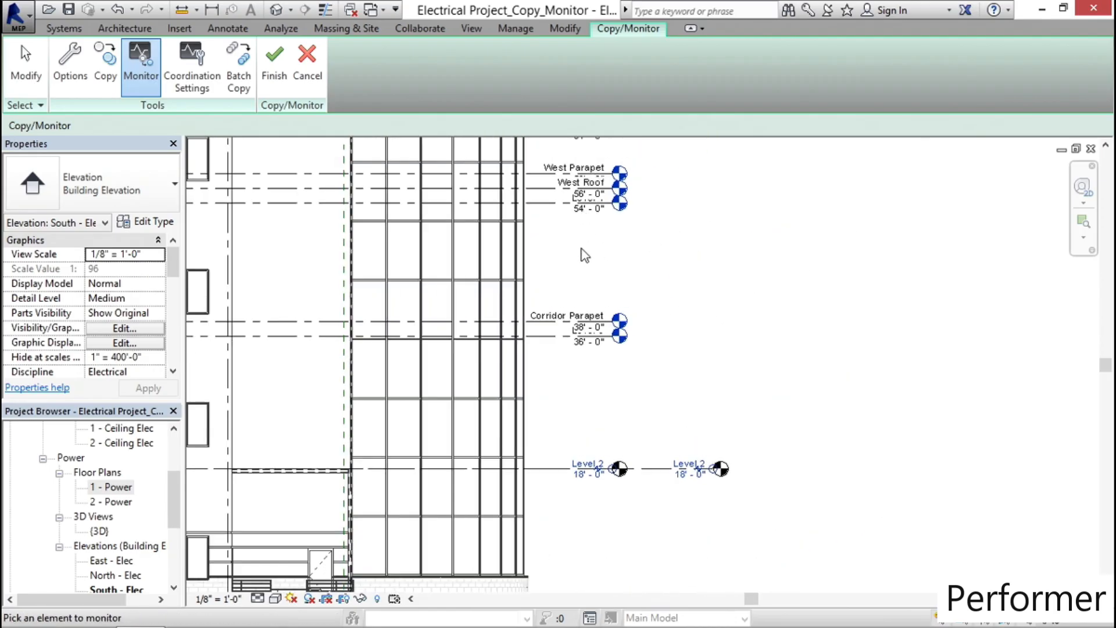
{"action": "middle_click_drag", "start_coordinate": [591, 299], "coordinate": [591, 268]}
{"action": "scroll", "coordinate": [582, 296], "scroll_direction": "up", "scroll_amount": 2}
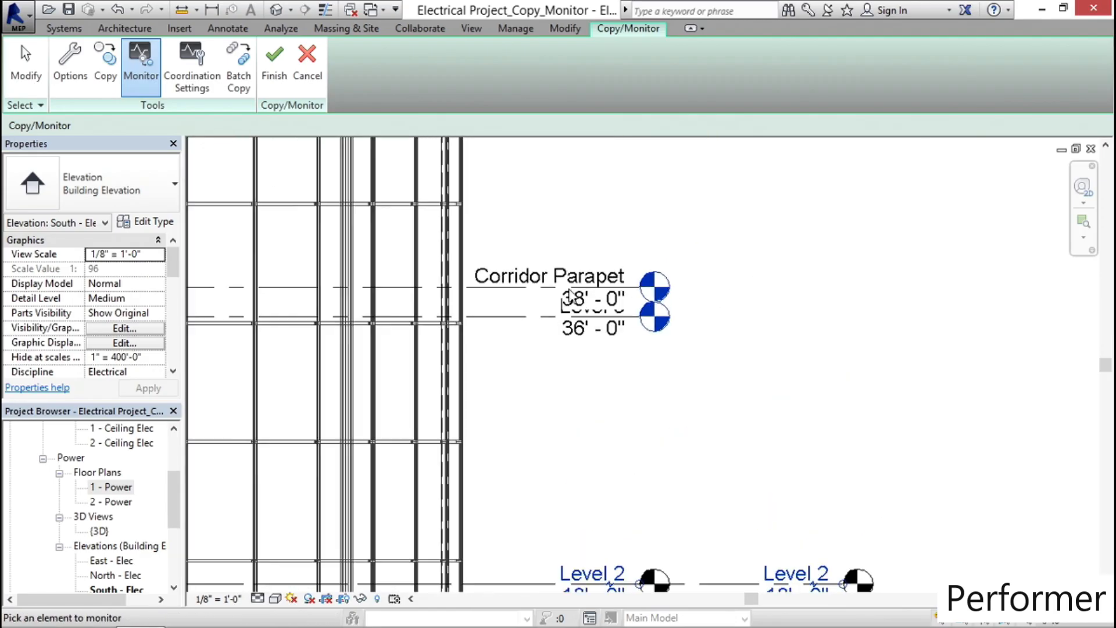
{"action": "scroll", "coordinate": [546, 331], "scroll_direction": "down", "scroll_amount": 1}
{"action": "middle_click_drag", "start_coordinate": [557, 362], "coordinate": [521, 349]}
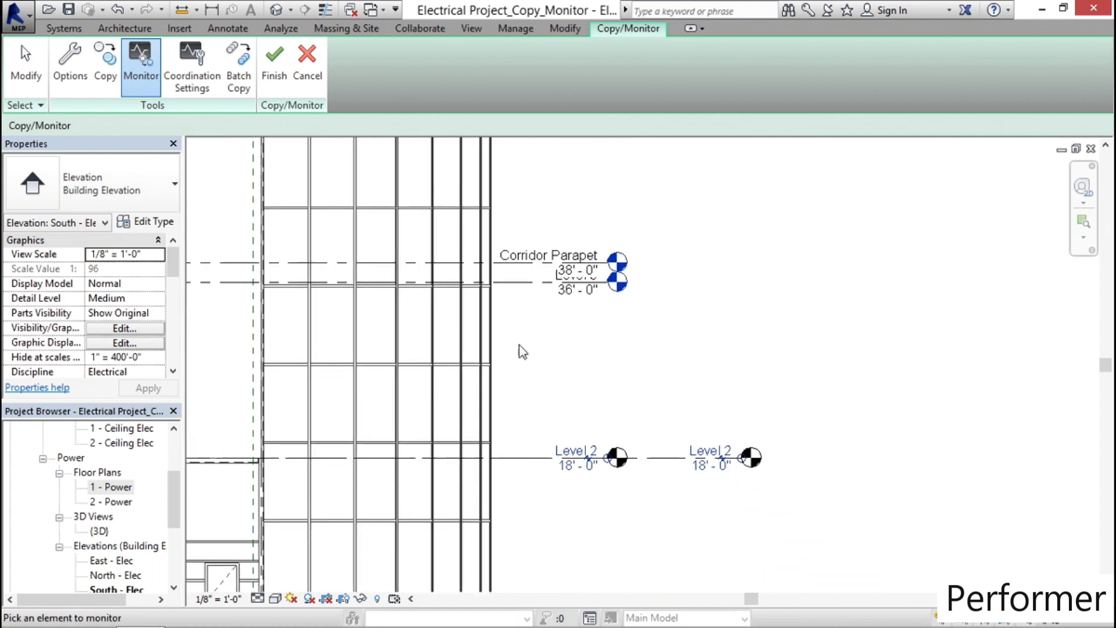
Set the South elevation's view scale to 1/2" = 1'-0" to separate the Corridor Parapet and Level 3 labels.
{"action": "left_click", "coordinate": [222, 598]}
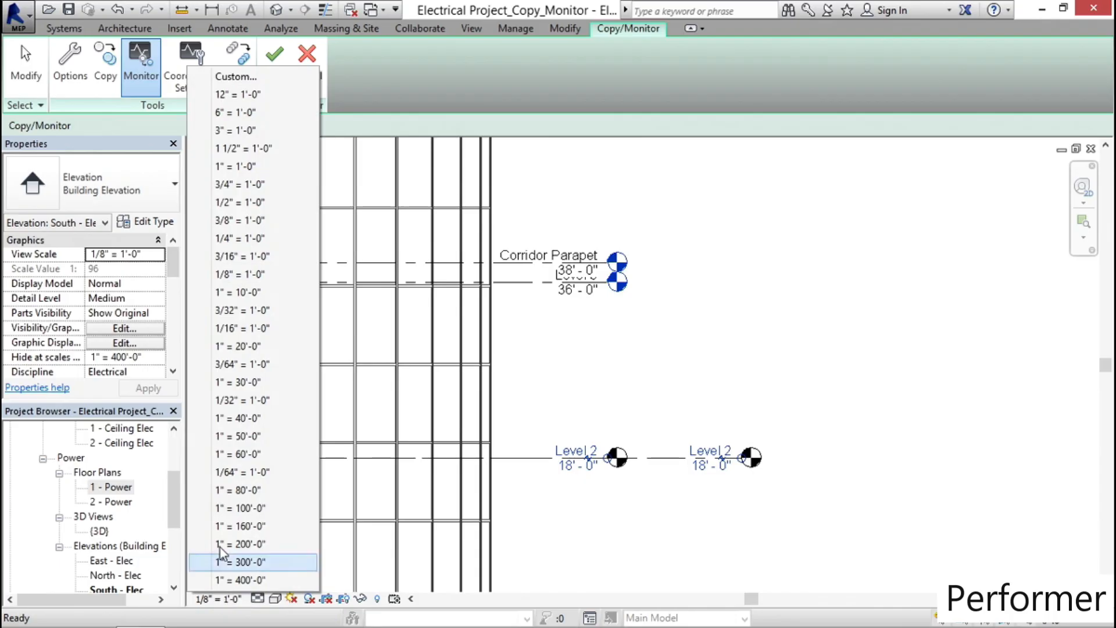
{"action": "left_click", "coordinate": [250, 203]}
{"action": "middle_click_drag", "start_coordinate": [739, 358], "coordinate": [490, 351]}
{"action": "scroll", "coordinate": [703, 362], "scroll_direction": "up", "scroll_amount": 8}
{"action": "scroll", "coordinate": [685, 351], "scroll_direction": "up", "scroll_amount": 7}
{"action": "middle_click_drag", "start_coordinate": [661, 355], "coordinate": [703, 411]}
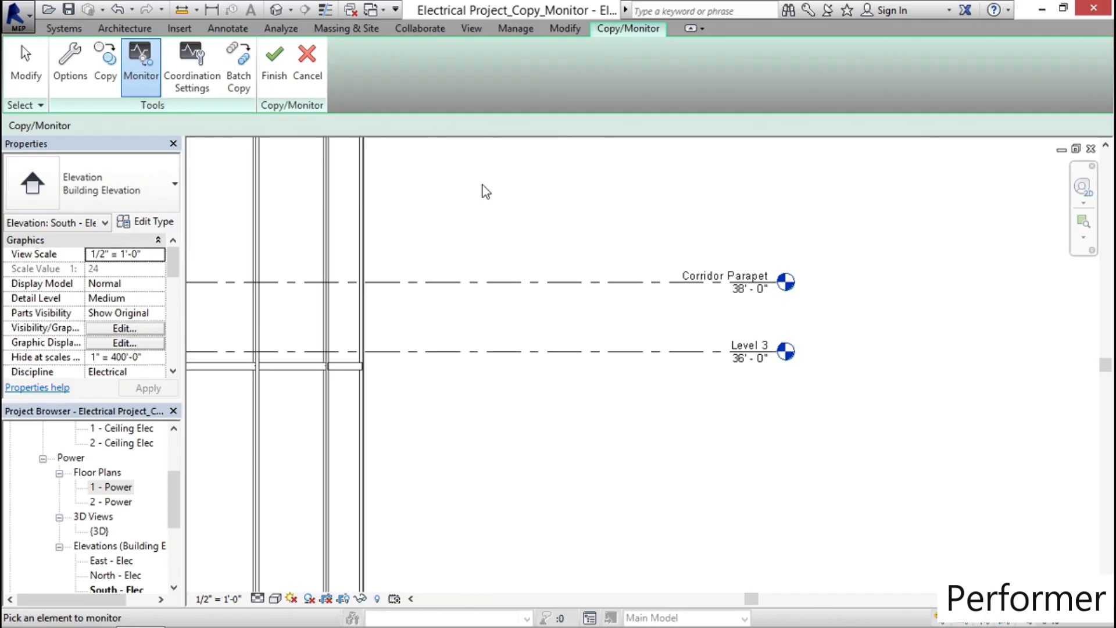
Start a Copy with the Multiple option and select the linked Level 3 and Level 4.
{"action": "left_click", "coordinate": [107, 74]}
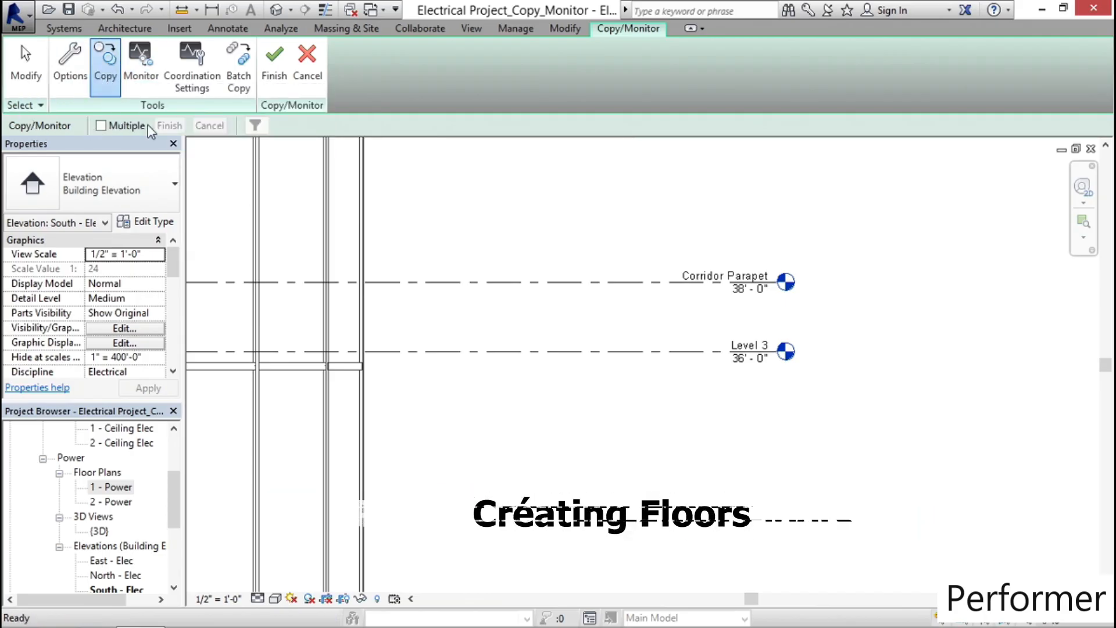
{"action": "left_click", "coordinate": [100, 126]}
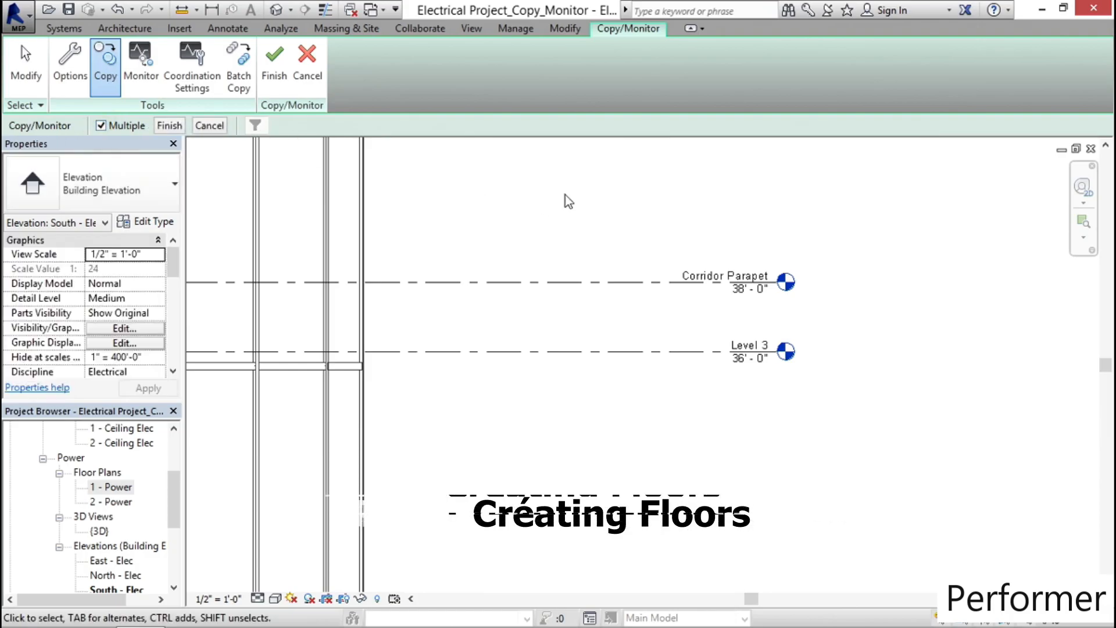
{"action": "left_click", "coordinate": [574, 235]}
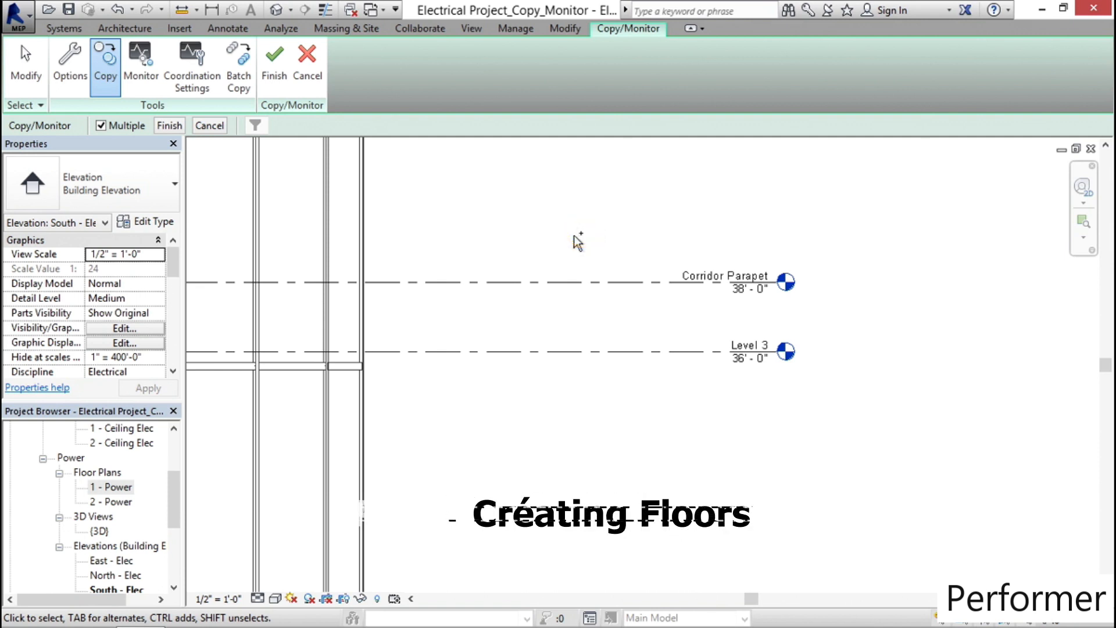
{"action": "left_click", "coordinate": [568, 353]}
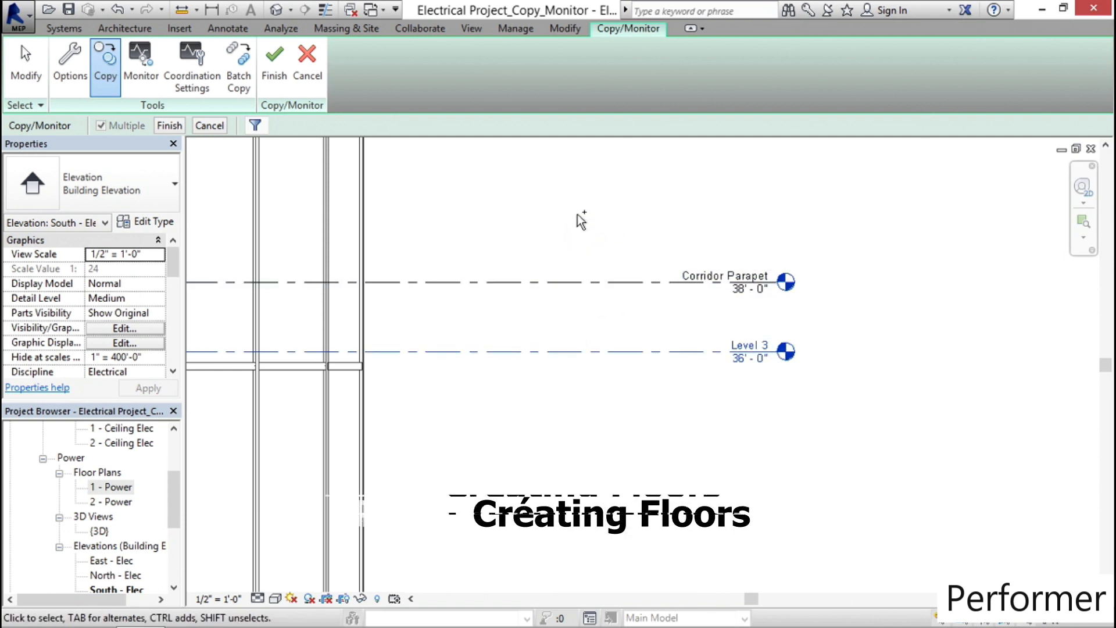
{"action": "scroll", "coordinate": [569, 209], "scroll_direction": "up", "scroll_amount": 2}
{"action": "middle_click_drag", "start_coordinate": [585, 257], "coordinate": [594, 517]}
{"action": "scroll", "coordinate": [589, 427], "scroll_direction": "down", "scroll_amount": 4}
{"action": "middle_click_drag", "start_coordinate": [566, 342], "coordinate": [591, 386]}
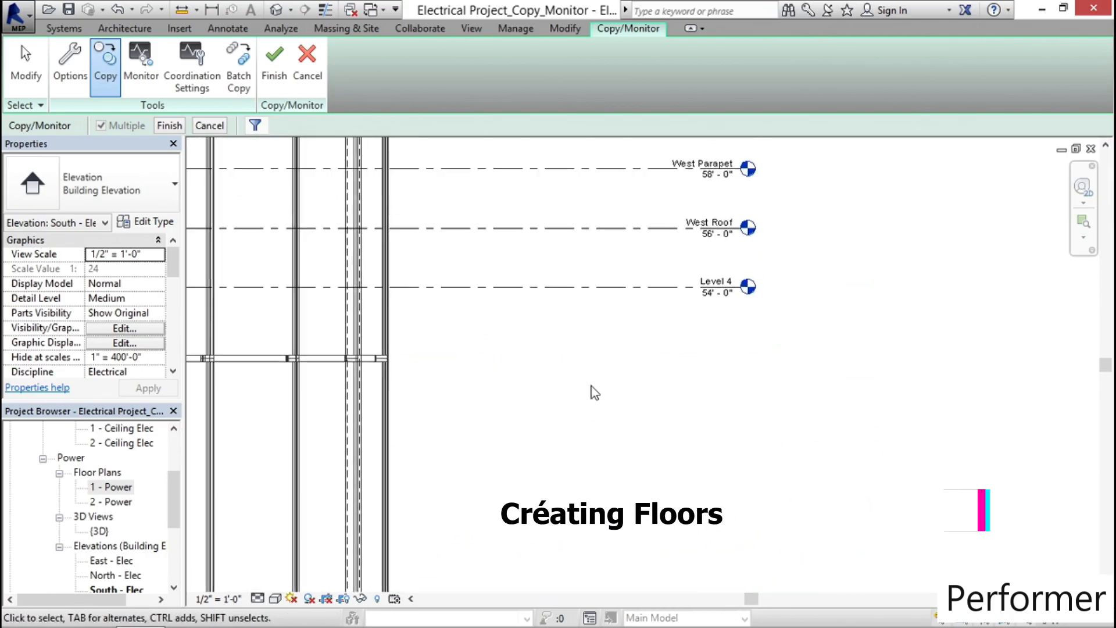
{"action": "left_click", "coordinate": [606, 288]}
Add the linked Level 5 and Roof to the selection, complete the multiple copy and finish the Copy/Monitor session.
{"action": "middle_click_drag", "start_coordinate": [590, 236], "coordinate": [612, 565]}
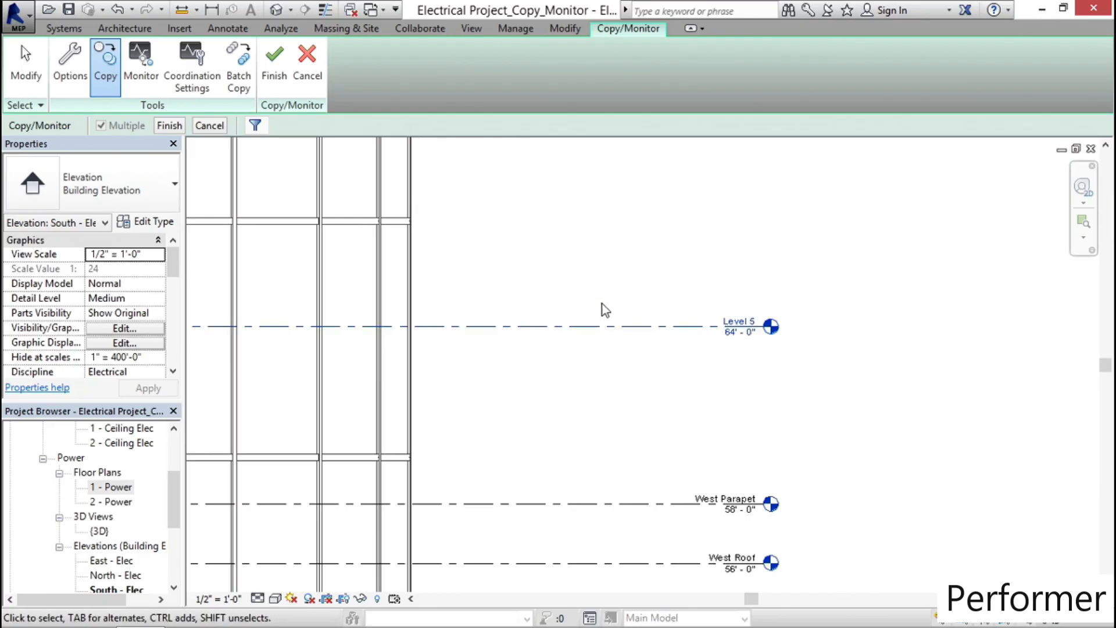
{"action": "middle_click_drag", "start_coordinate": [595, 227], "coordinate": [581, 416]}
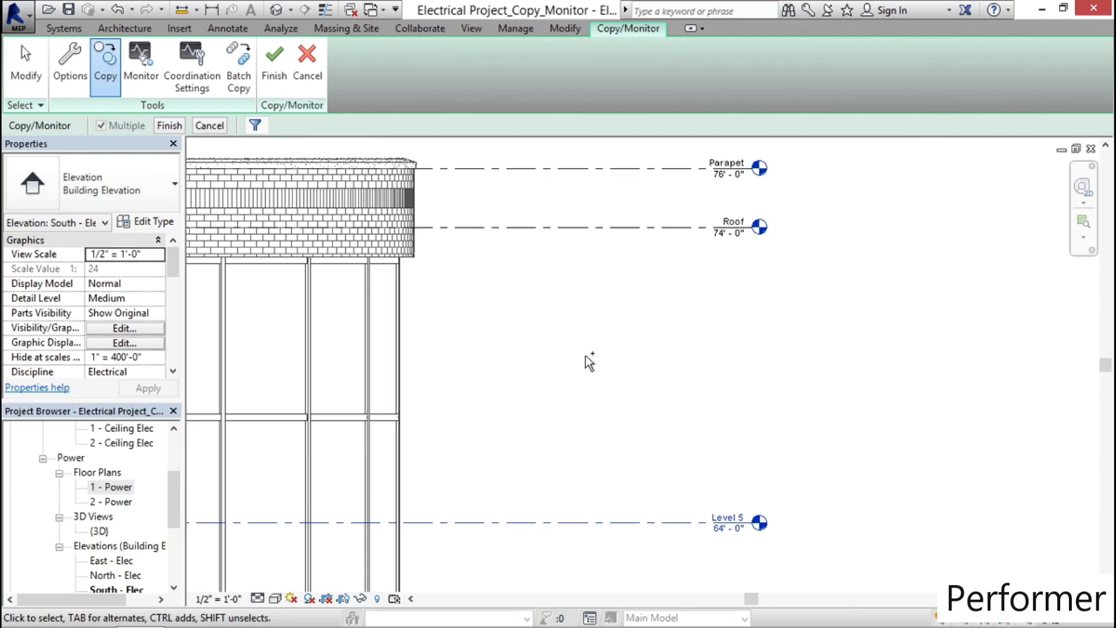
{"action": "left_click", "coordinate": [598, 228]}
{"action": "left_click", "coordinate": [171, 126]}
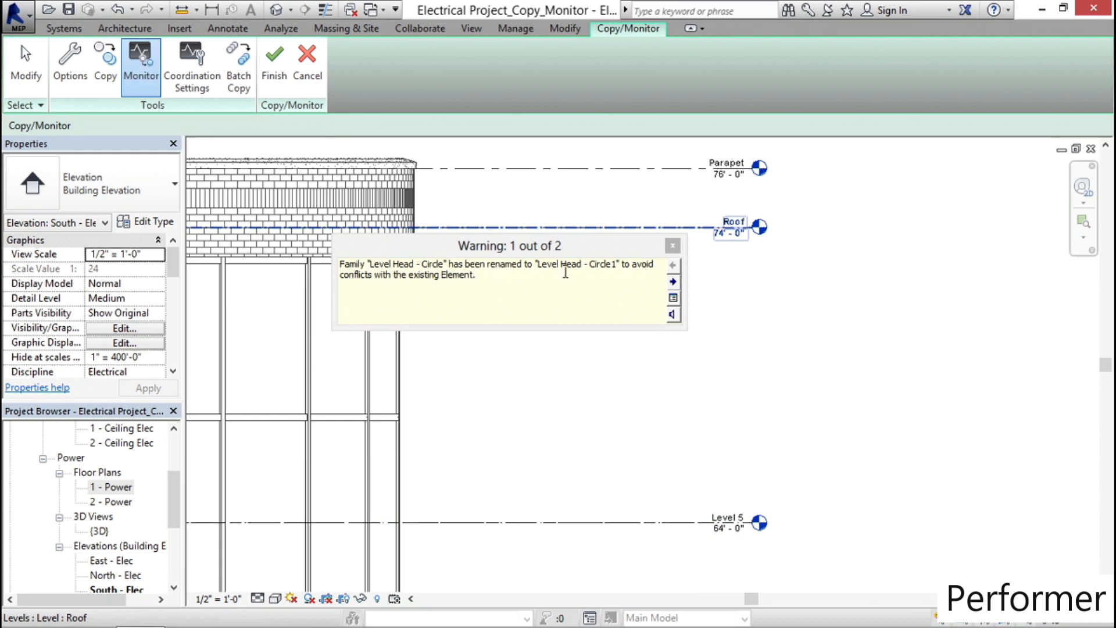
{"action": "left_click", "coordinate": [673, 246]}
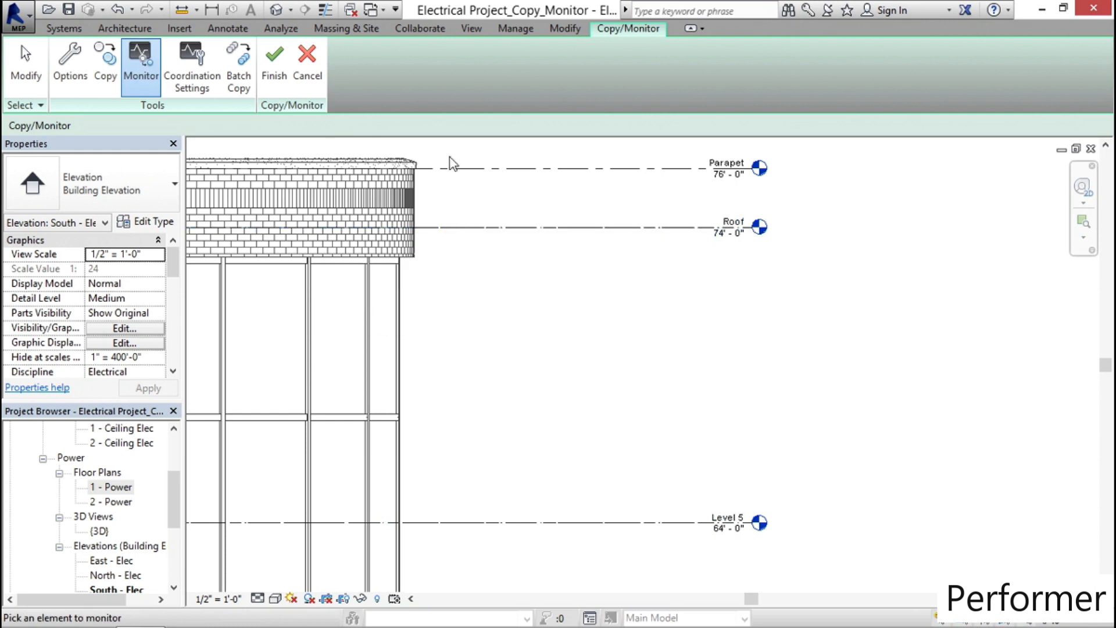
{"action": "left_click", "coordinate": [275, 64]}
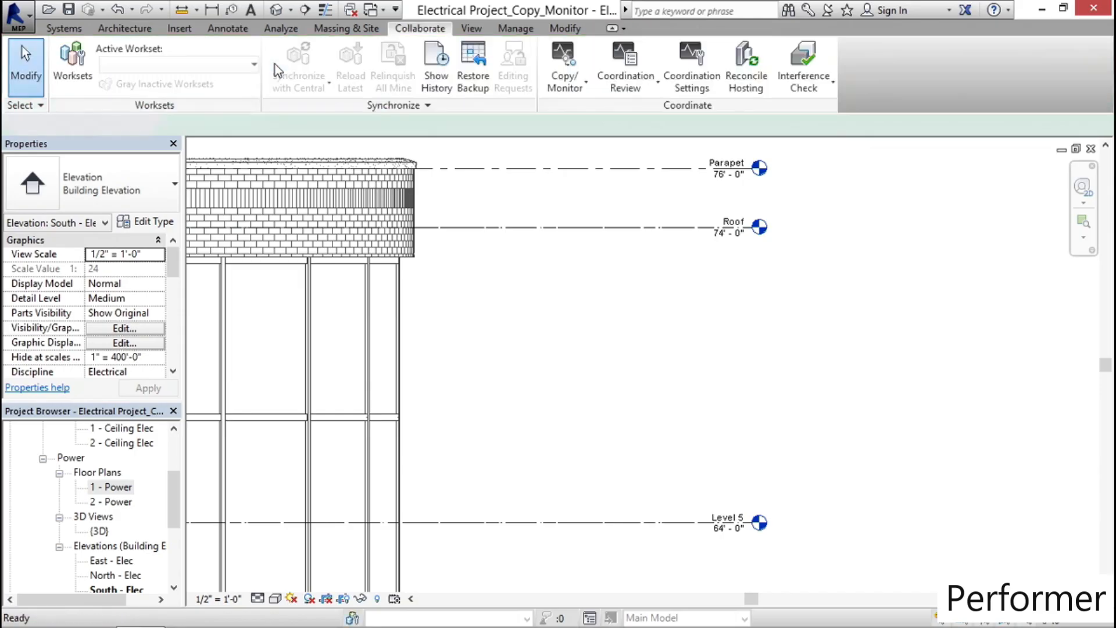
Extend the copied Roof level line, together with its locked level ends, outward past the linked model's level heads.
{"action": "left_click", "coordinate": [573, 229]}
{"action": "scroll", "coordinate": [583, 309], "scroll_direction": "down", "scroll_amount": 3}
{"action": "middle_click_drag", "start_coordinate": [626, 361], "coordinate": [641, 243]}
{"action": "left_click_drag", "start_coordinate": [651, 206], "coordinate": [749, 205]}
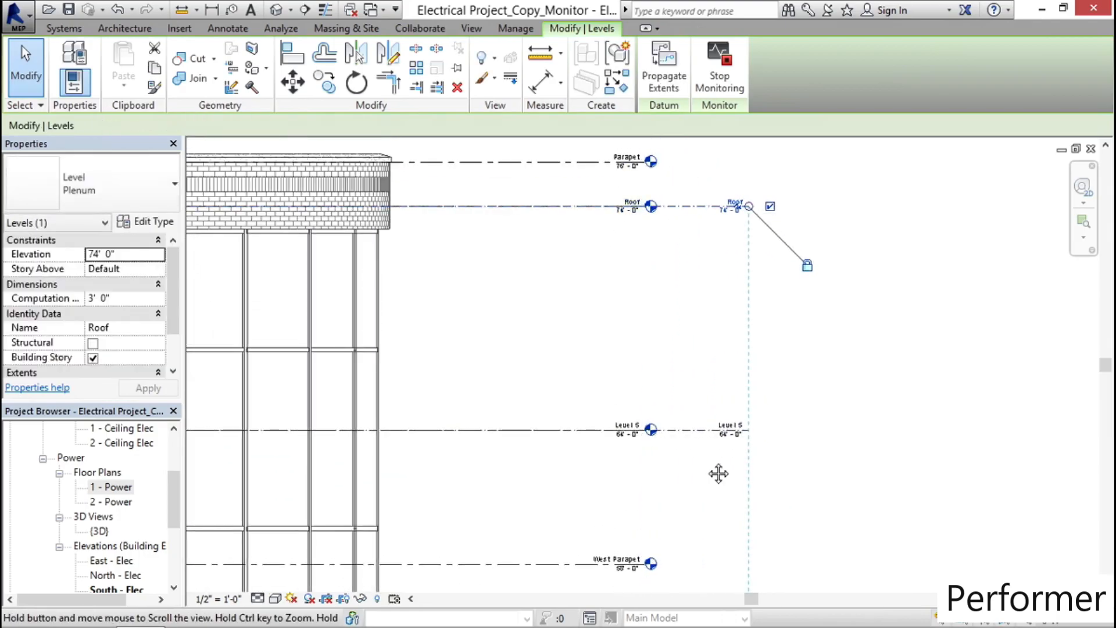
{"action": "middle_click_drag", "start_coordinate": [718, 472], "coordinate": [657, 311]}
{"action": "left_click", "coordinate": [733, 354]}
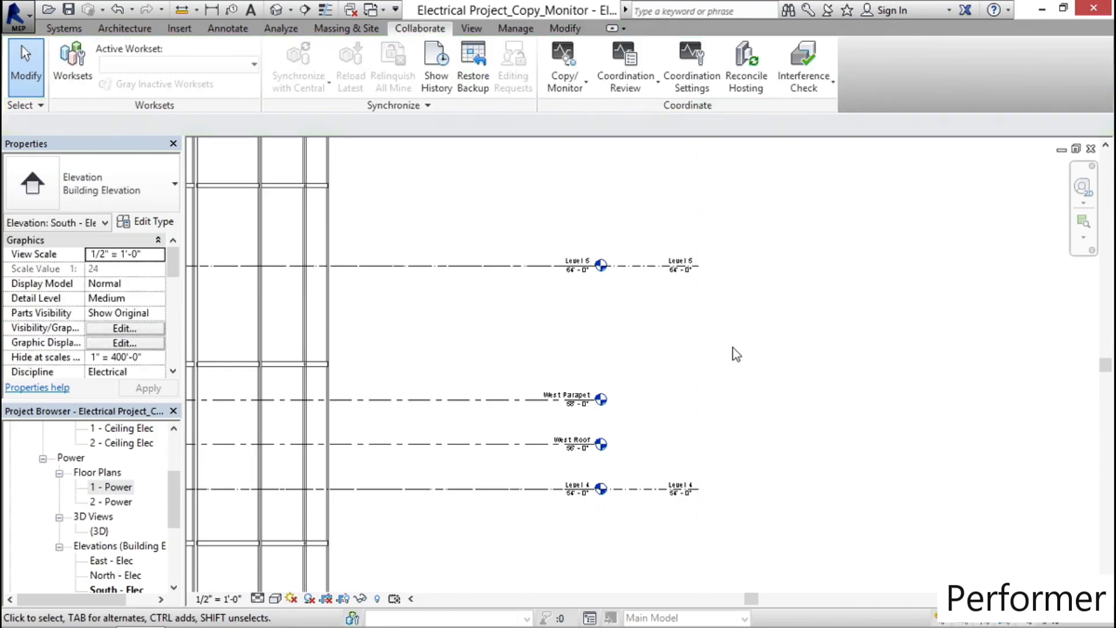
Change the copied Roof level's type to 1/4" Head.
{"action": "middle_click_drag", "start_coordinate": [730, 267], "coordinate": [705, 385]}
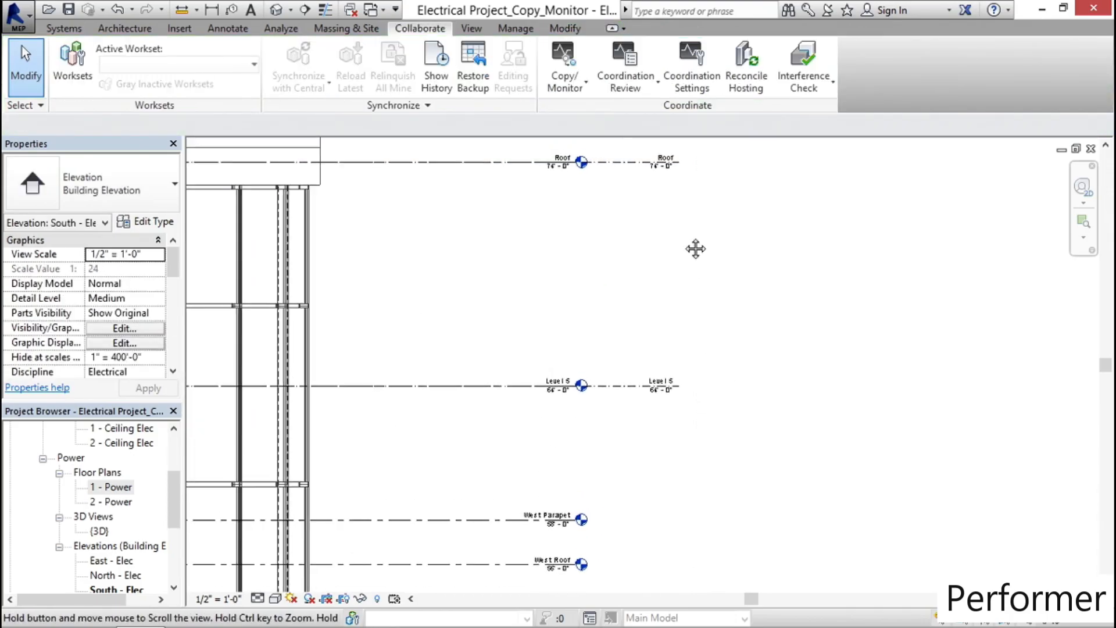
{"action": "middle_click_drag", "start_coordinate": [696, 247], "coordinate": [702, 294]}
{"action": "left_click", "coordinate": [637, 210]}
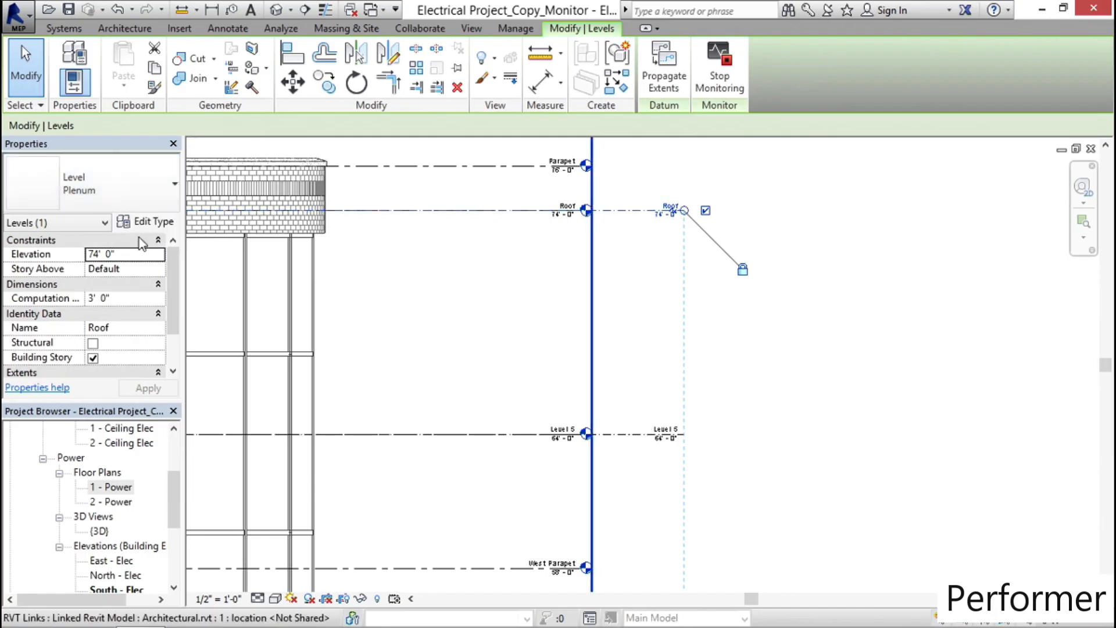
{"action": "left_click", "coordinate": [135, 194]}
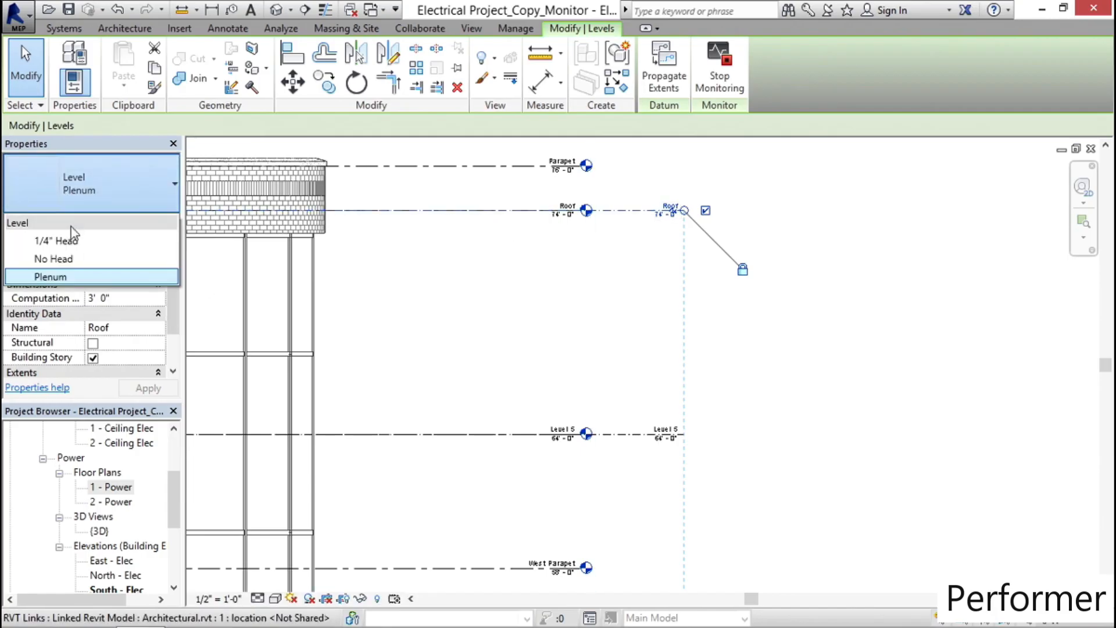
{"action": "left_click", "coordinate": [71, 242]}
{"action": "left_click", "coordinate": [509, 180]}
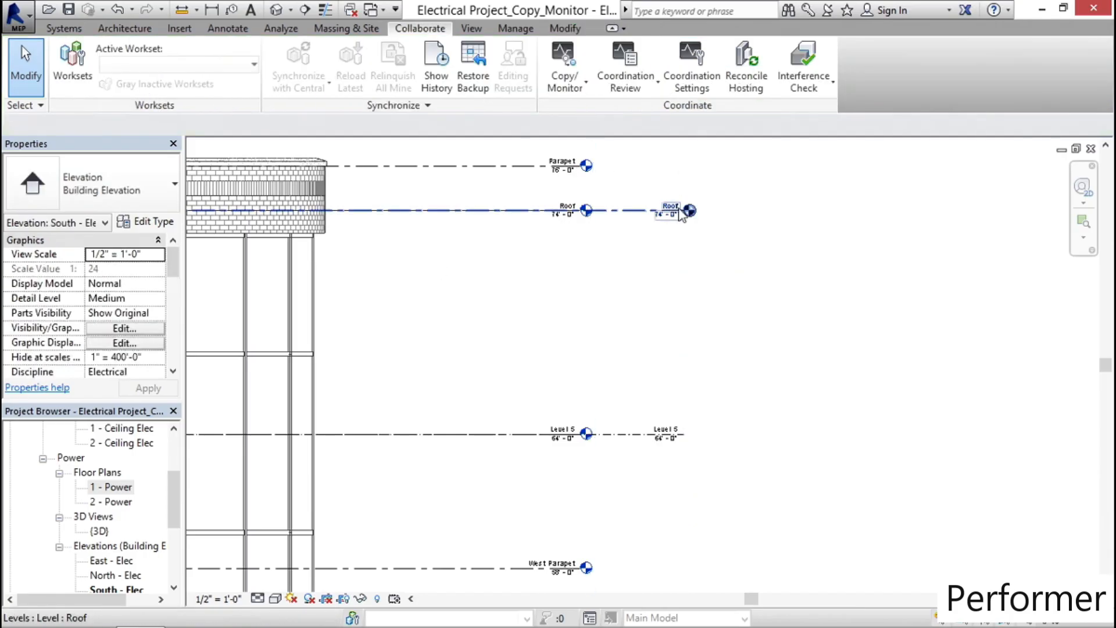
Change the copied Level 5's type to 1/4" Head.
{"action": "scroll", "coordinate": [694, 201], "scroll_direction": "up", "scroll_amount": 3}
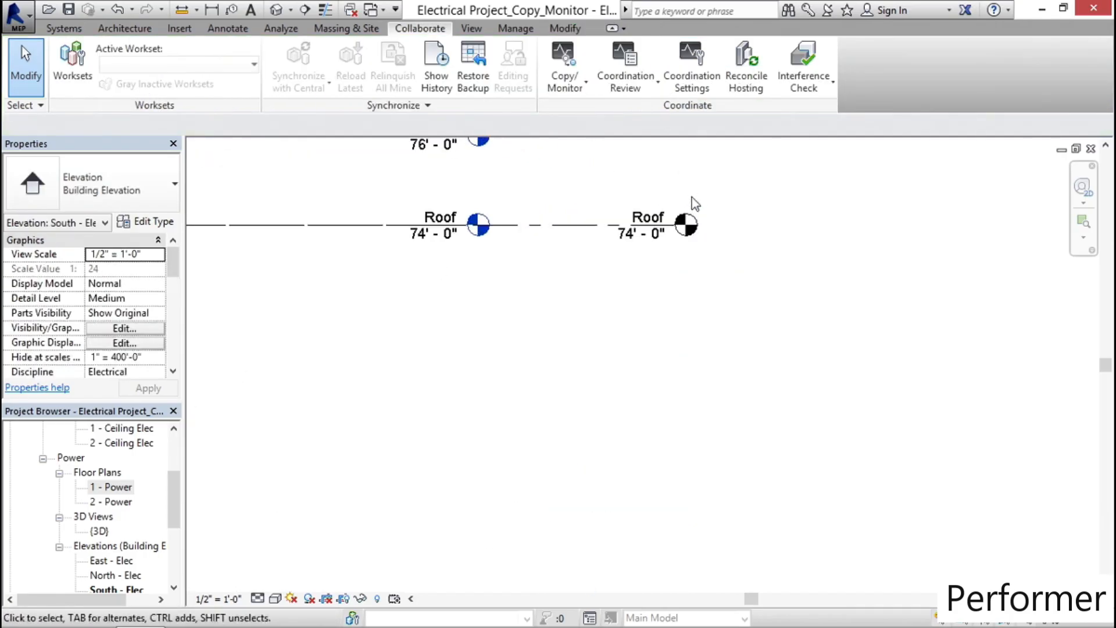
{"action": "middle_click_drag", "start_coordinate": [617, 401], "coordinate": [620, 175]}
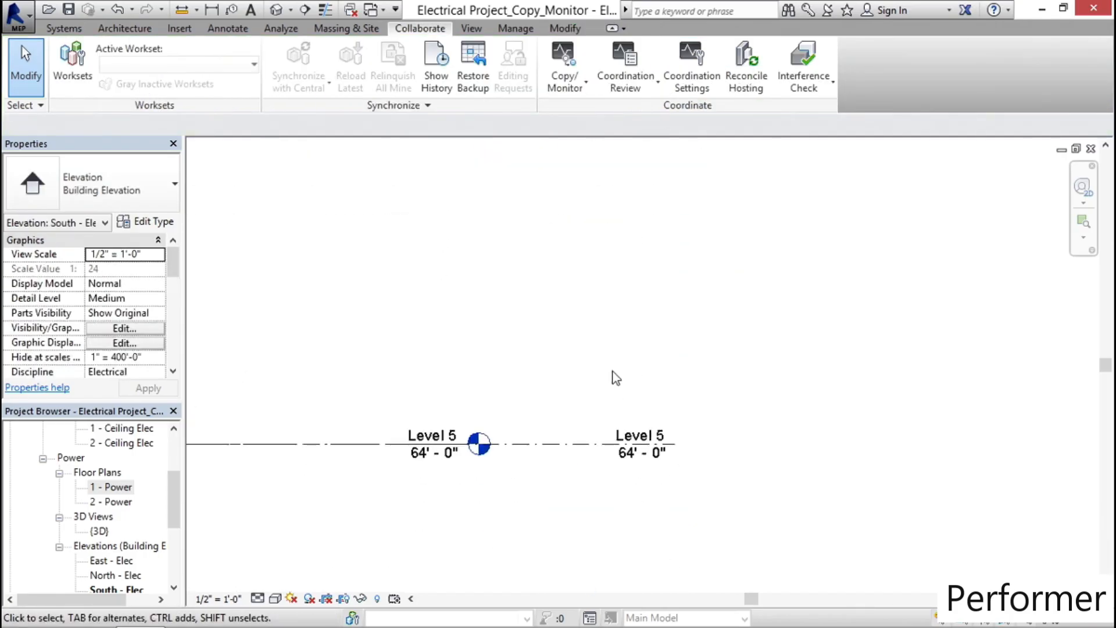
{"action": "middle_click_drag", "start_coordinate": [616, 378], "coordinate": [624, 248]}
{"action": "left_click", "coordinate": [579, 314]}
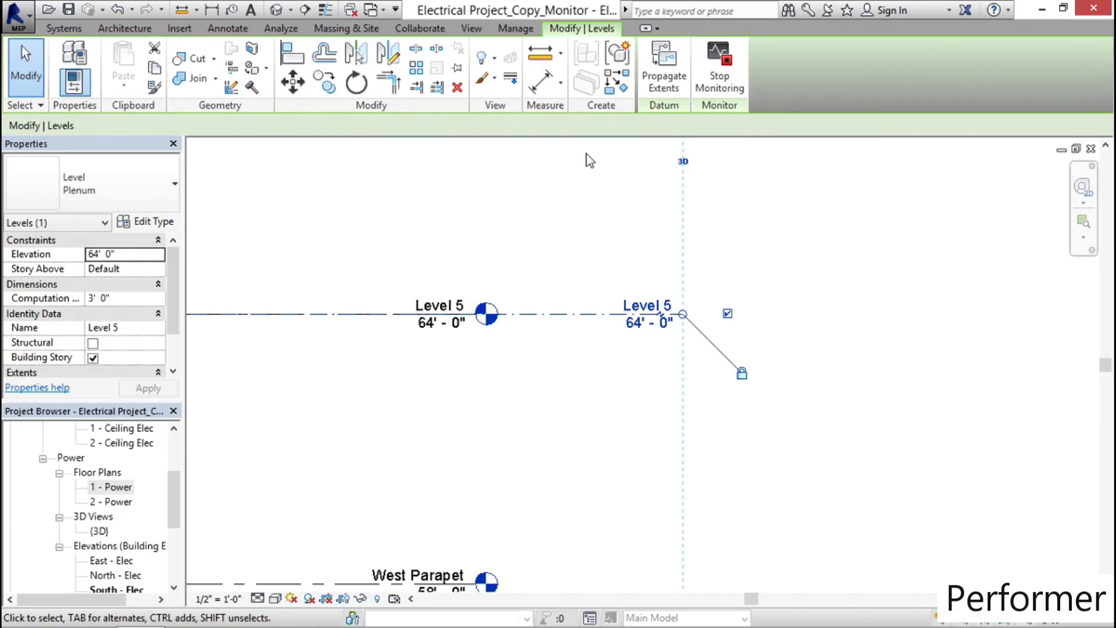
{"action": "left_click", "coordinate": [137, 199]}
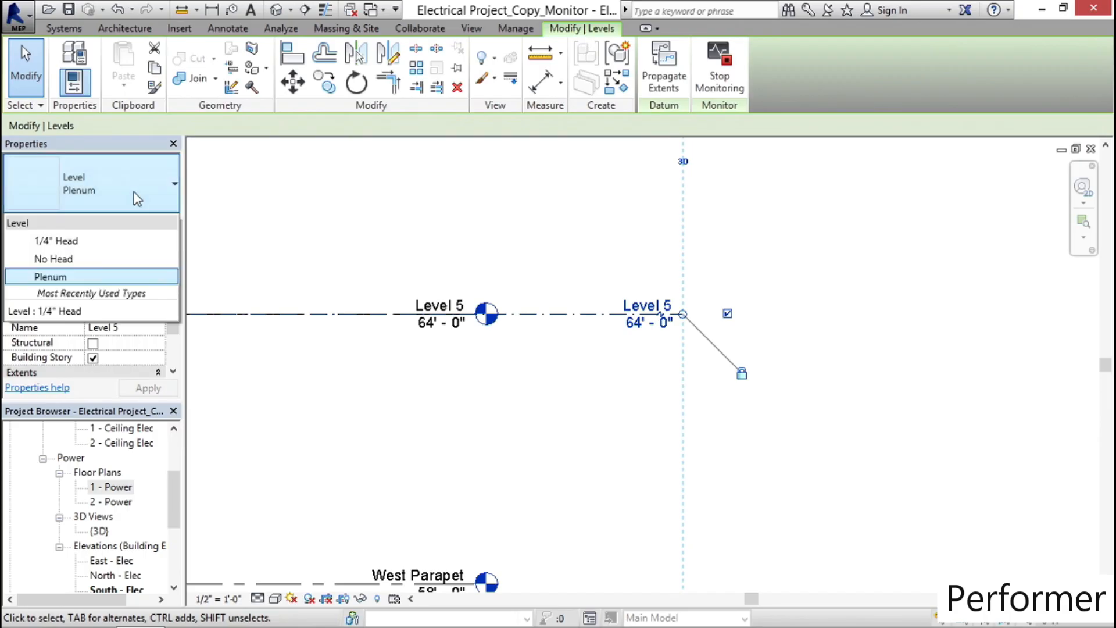
{"action": "left_click", "coordinate": [61, 241]}
Change the copied Level 4's type to 1/4" Head.
{"action": "middle_click_drag", "start_coordinate": [732, 456], "coordinate": [706, 330]}
{"action": "scroll", "coordinate": [706, 330], "scroll_direction": "down", "scroll_amount": 4}
{"action": "left_click", "coordinate": [656, 215]}
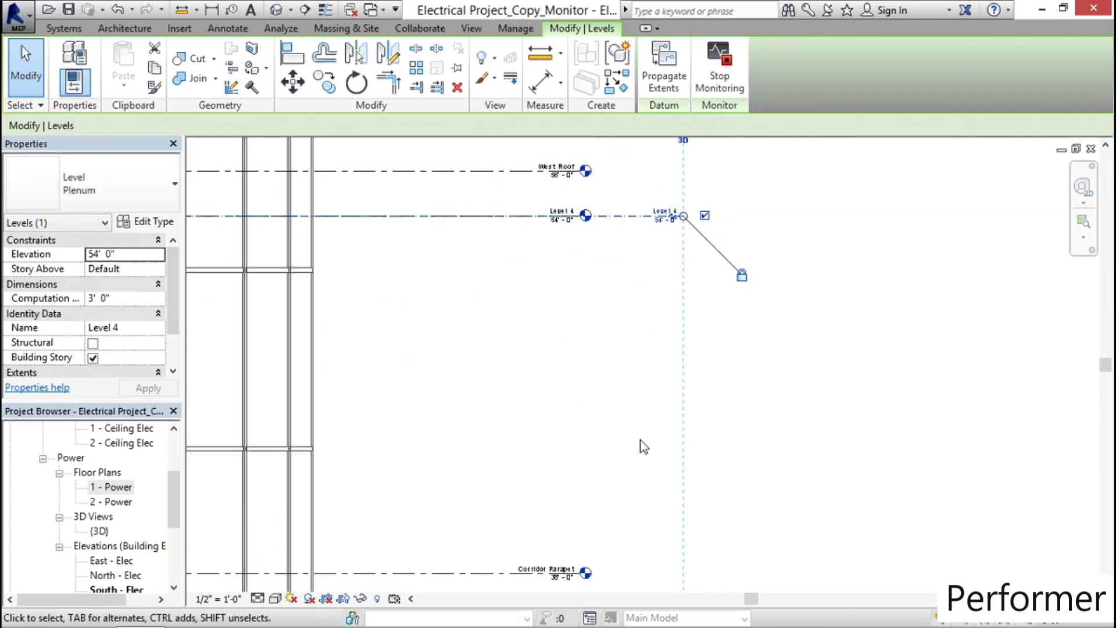
{"action": "left_click", "coordinate": [135, 192]}
{"action": "left_click", "coordinate": [70, 239]}
Change the copied Level 3's type to 1/4" Head and save the project.
{"action": "middle_click_drag", "start_coordinate": [619, 365], "coordinate": [647, 305]}
{"action": "left_click", "coordinate": [646, 305]}
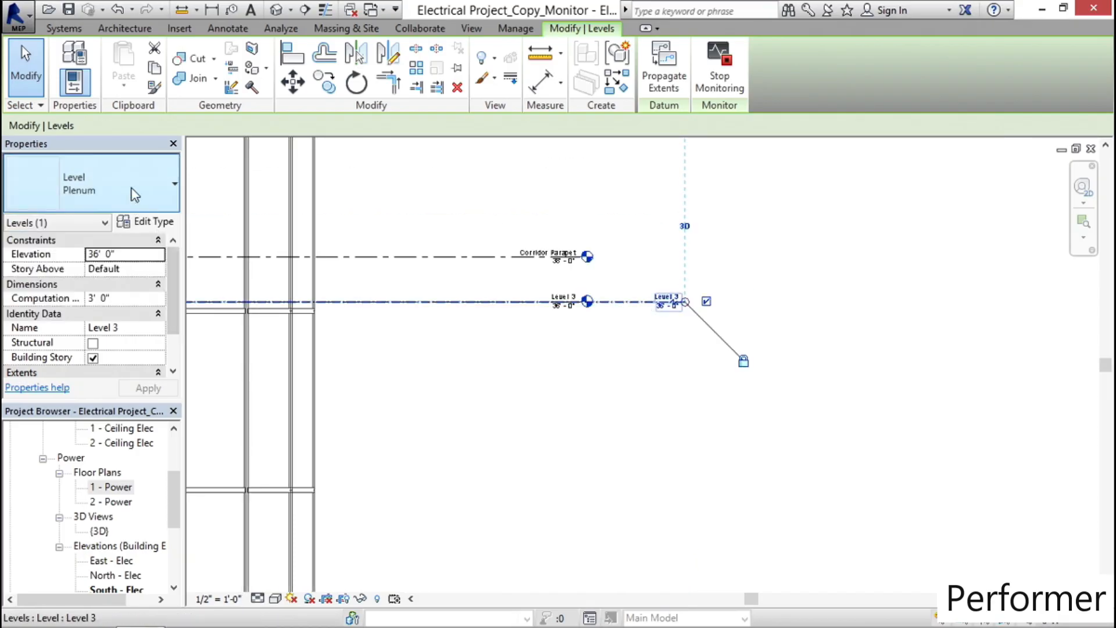
{"action": "left_click", "coordinate": [124, 193]}
{"action": "left_click", "coordinate": [73, 241]}
{"action": "middle_click_drag", "start_coordinate": [705, 430], "coordinate": [677, 165]}
{"action": "scroll", "coordinate": [649, 389], "scroll_direction": "down", "scroll_amount": 3}
{"action": "middle_click_drag", "start_coordinate": [651, 305], "coordinate": [681, 341]}
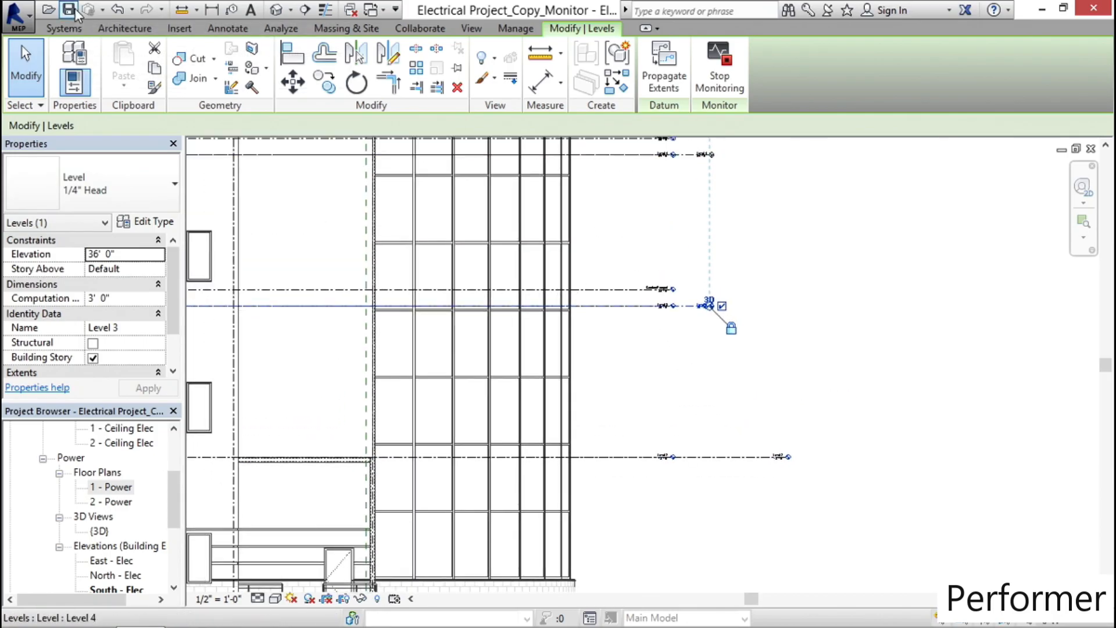
{"action": "key", "text": "ctrl+s"}
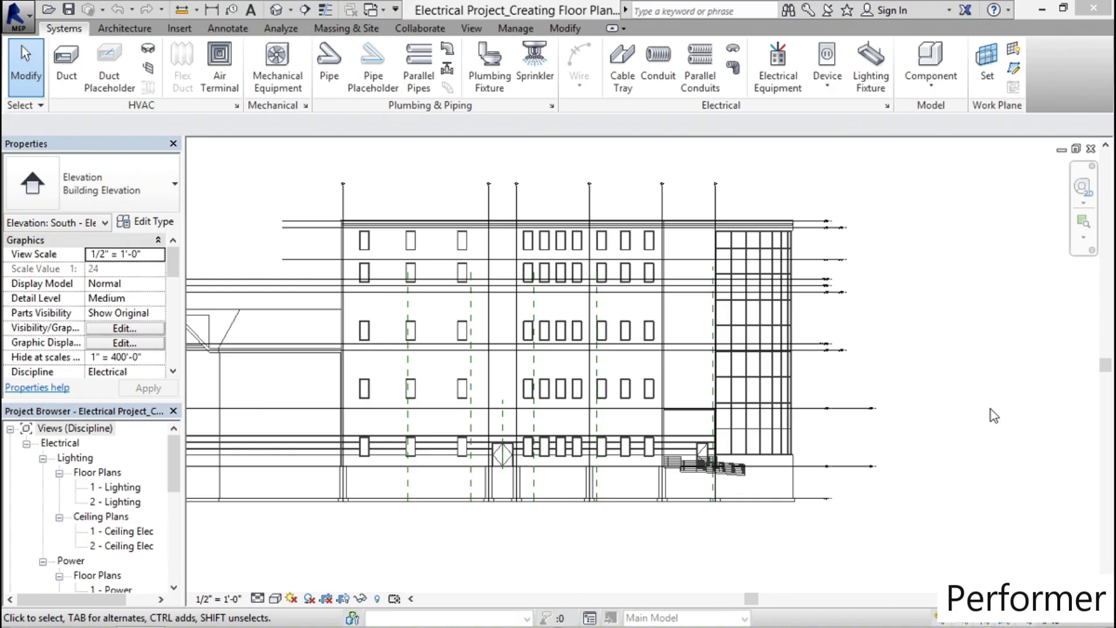
Create new floor plan views for Level 3, Level 4, Level 5 and Roof.
{"action": "scroll", "coordinate": [867, 396], "scroll_direction": "up", "scroll_amount": 5}
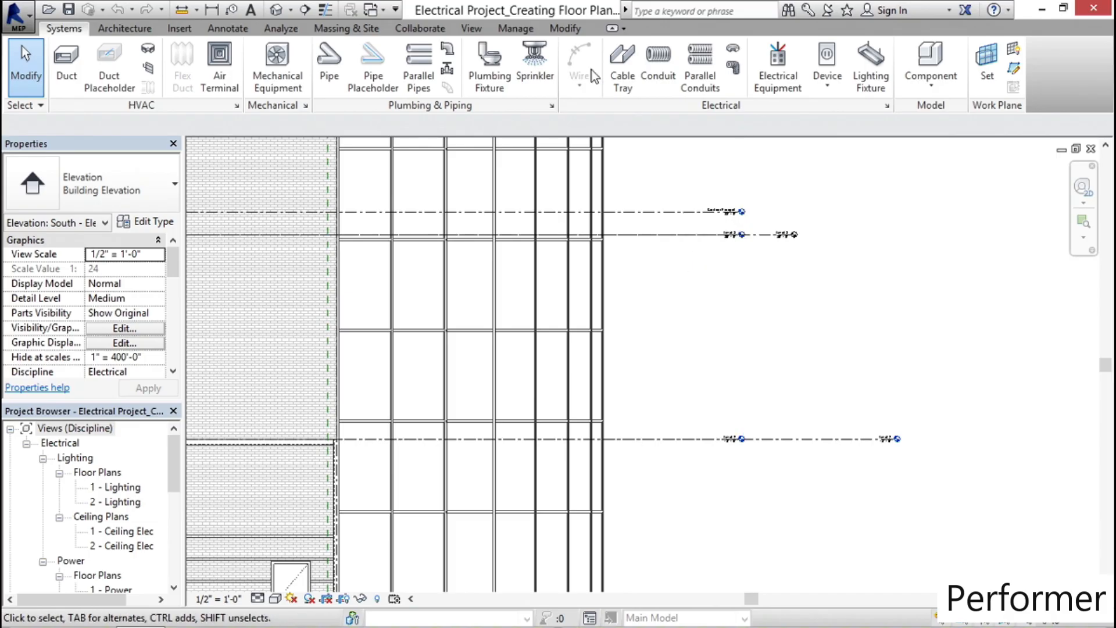
{"action": "left_click", "coordinate": [471, 28]}
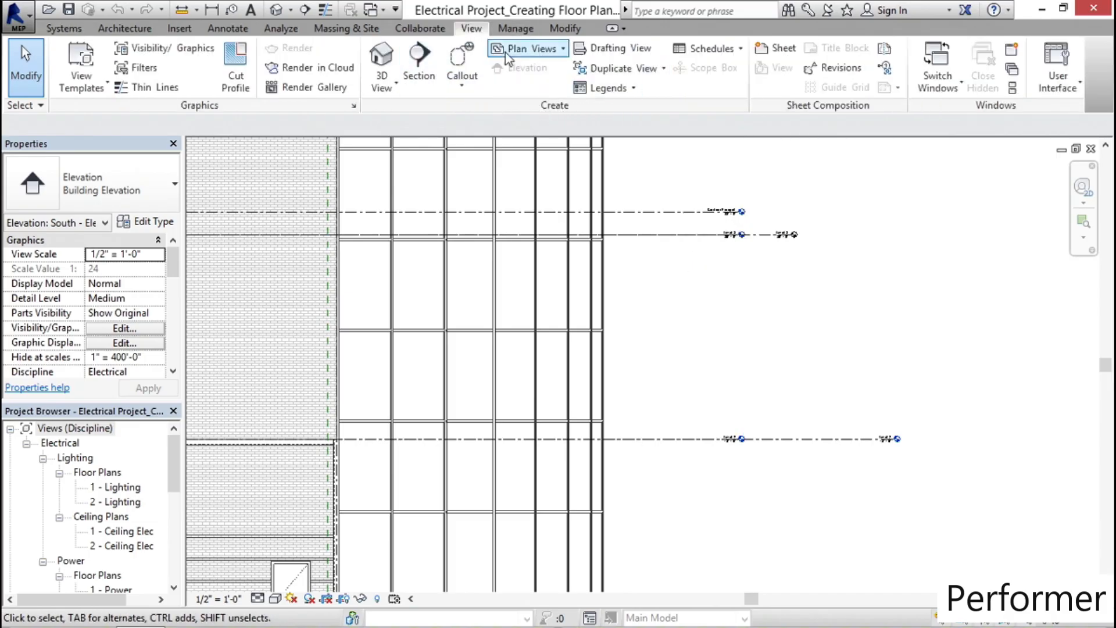
{"action": "left_click", "coordinate": [564, 50]}
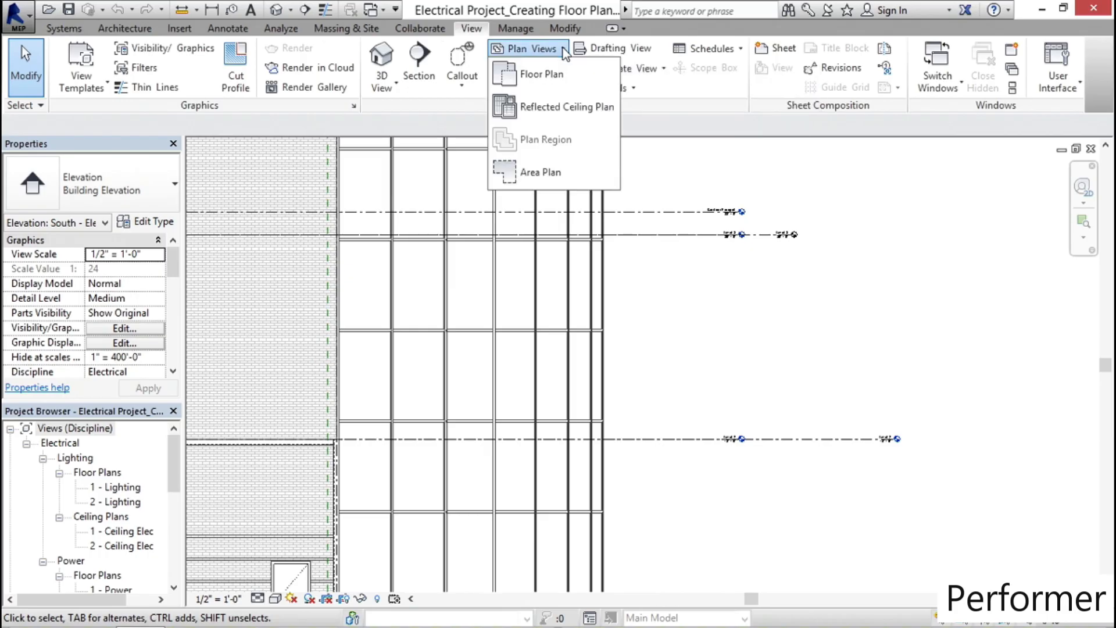
{"action": "left_click", "coordinate": [539, 76]}
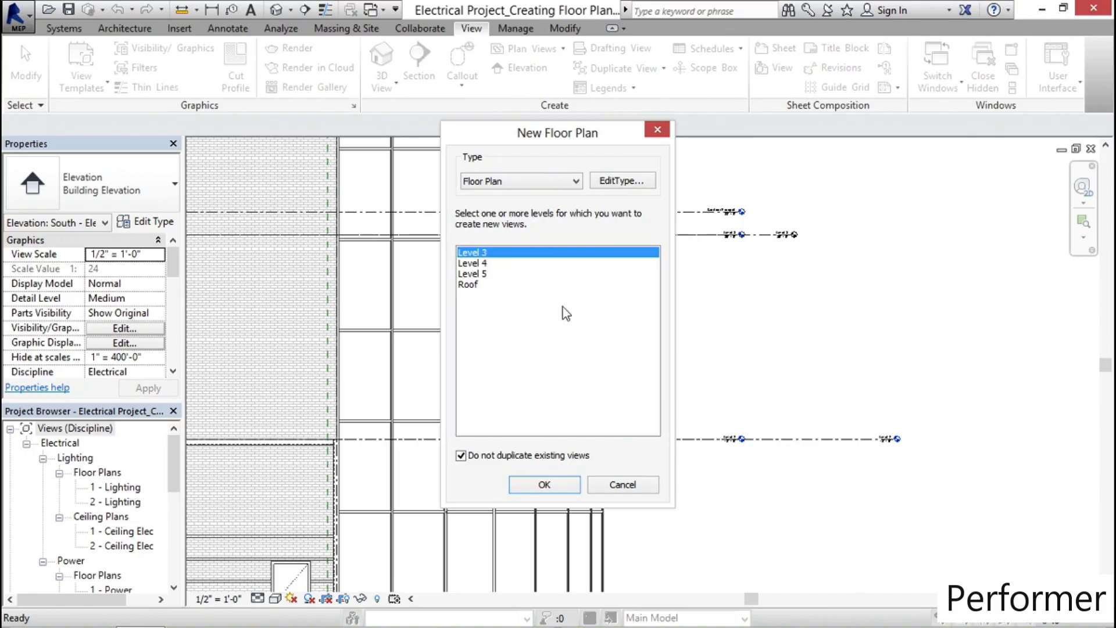
{"action": "left_click", "coordinate": [469, 285], "text": "ctrl"}
{"action": "left_click", "coordinate": [471, 274], "text": "ctrl"}
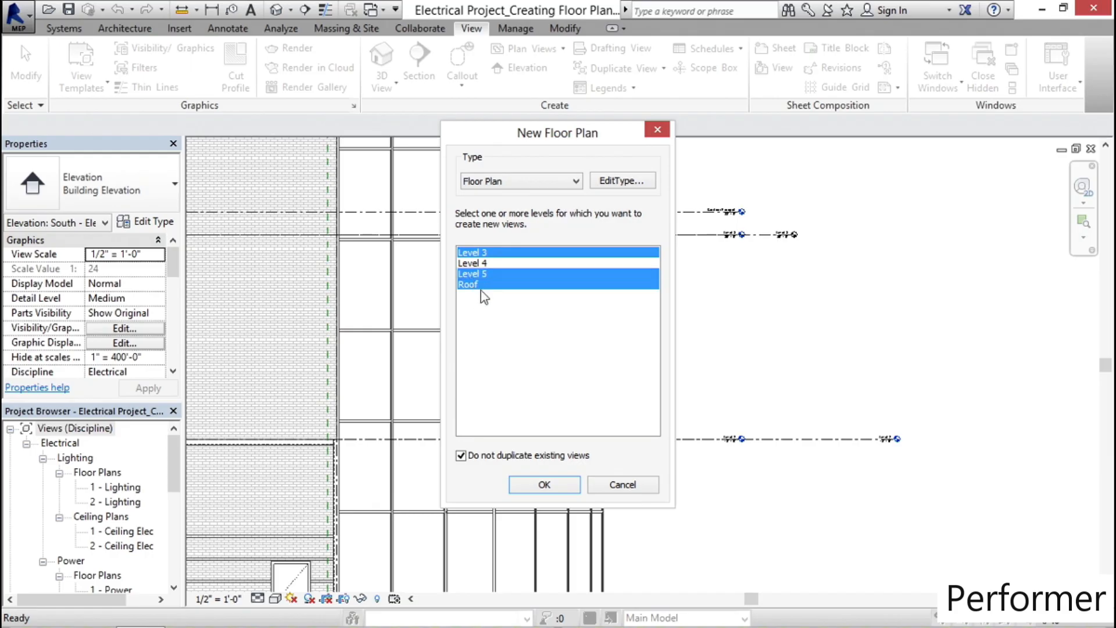
{"action": "left_click", "coordinate": [480, 264], "text": "ctrl"}
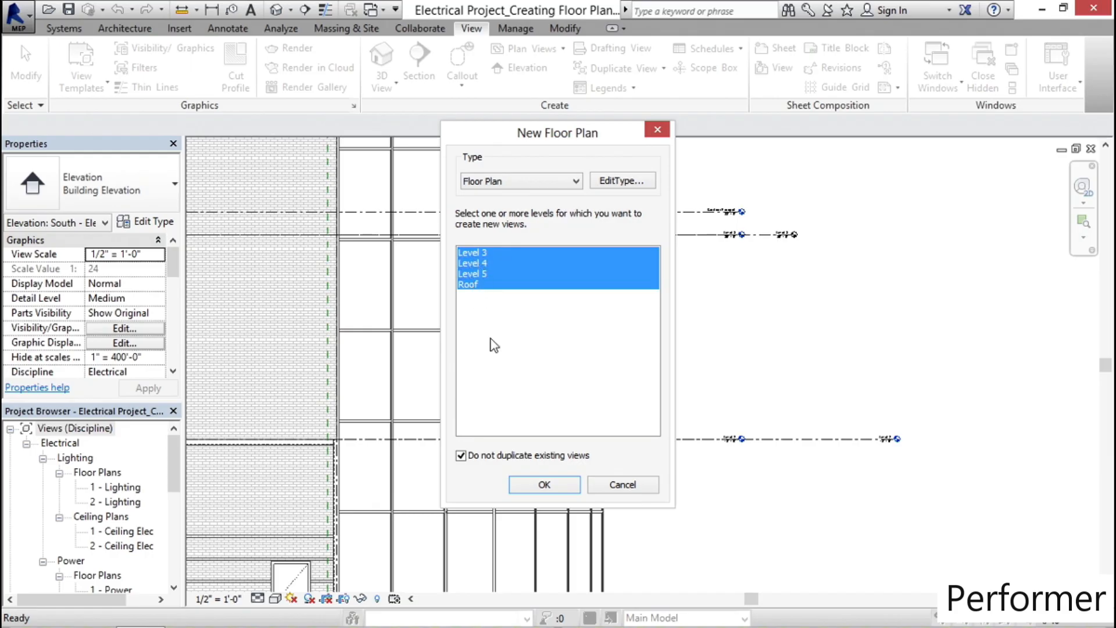
{"action": "left_click", "coordinate": [540, 485]}
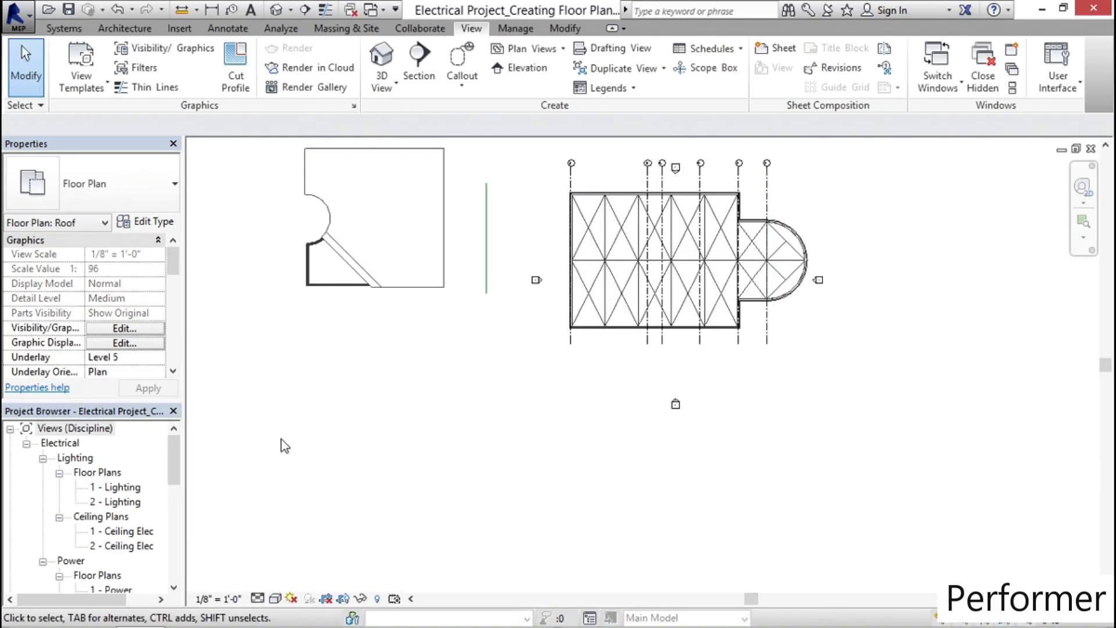
Delete the Lighting views 1 - Lighting, 2 - Lighting, 1 - Ceiling Elec and 2 - Ceiling Elec from the project.
{"action": "left_click", "coordinate": [42, 458]}
{"action": "left_click", "coordinate": [43, 459]}
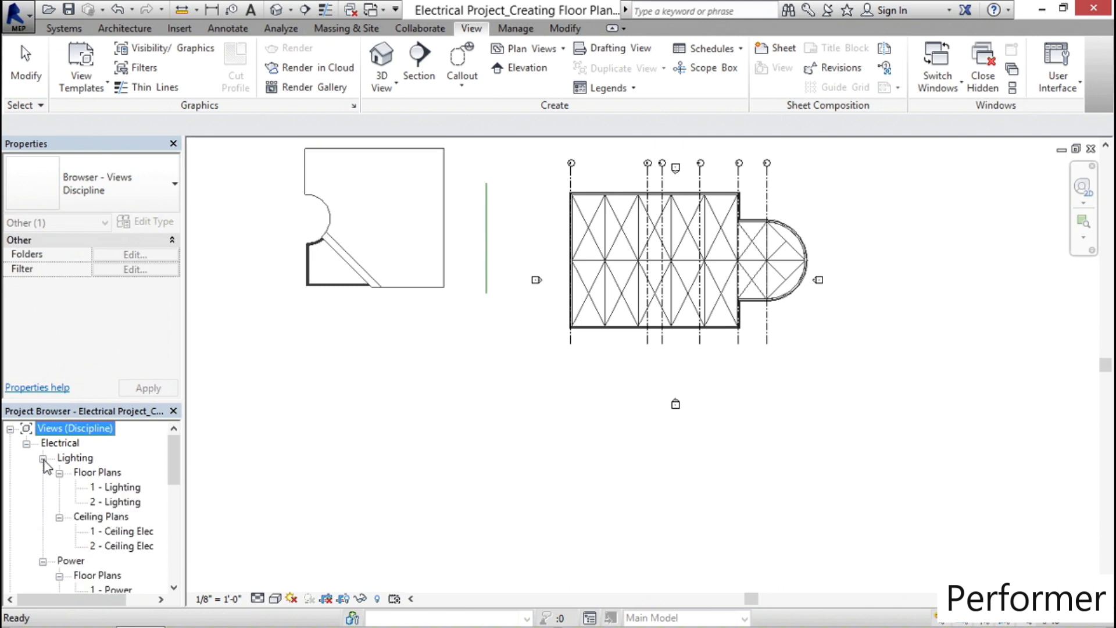
{"action": "left_click", "coordinate": [59, 472]}
{"action": "left_click", "coordinate": [59, 472]}
{"action": "left_click", "coordinate": [59, 518]}
{"action": "left_click", "coordinate": [59, 517]}
{"action": "left_click", "coordinate": [122, 487]}
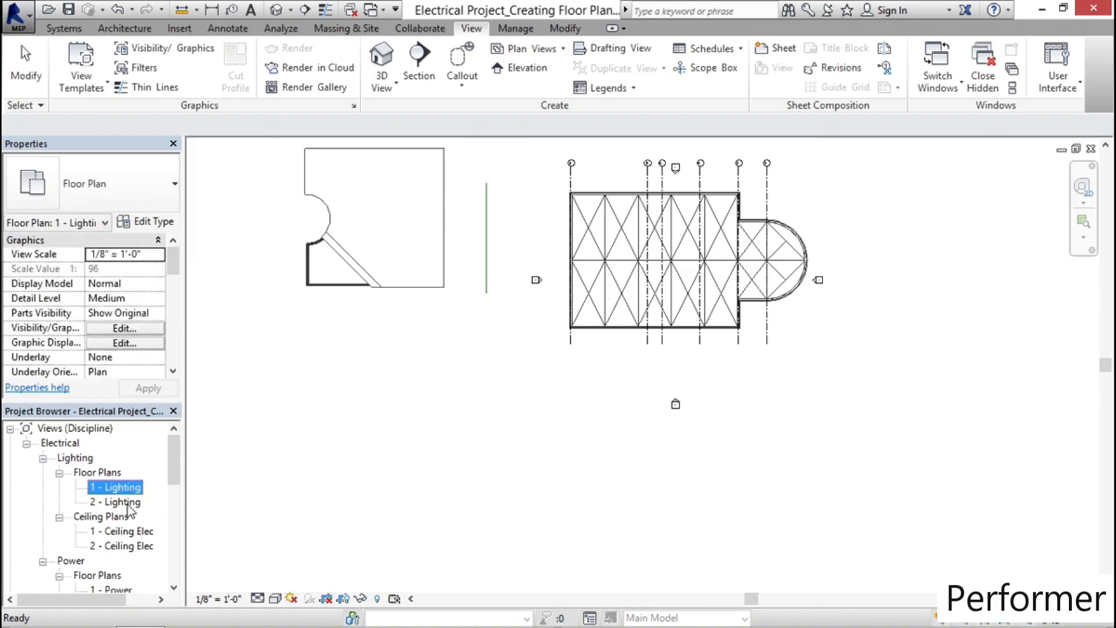
{"action": "left_click", "coordinate": [127, 503], "text": "ctrl"}
{"action": "left_click", "coordinate": [125, 531], "text": "ctrl"}
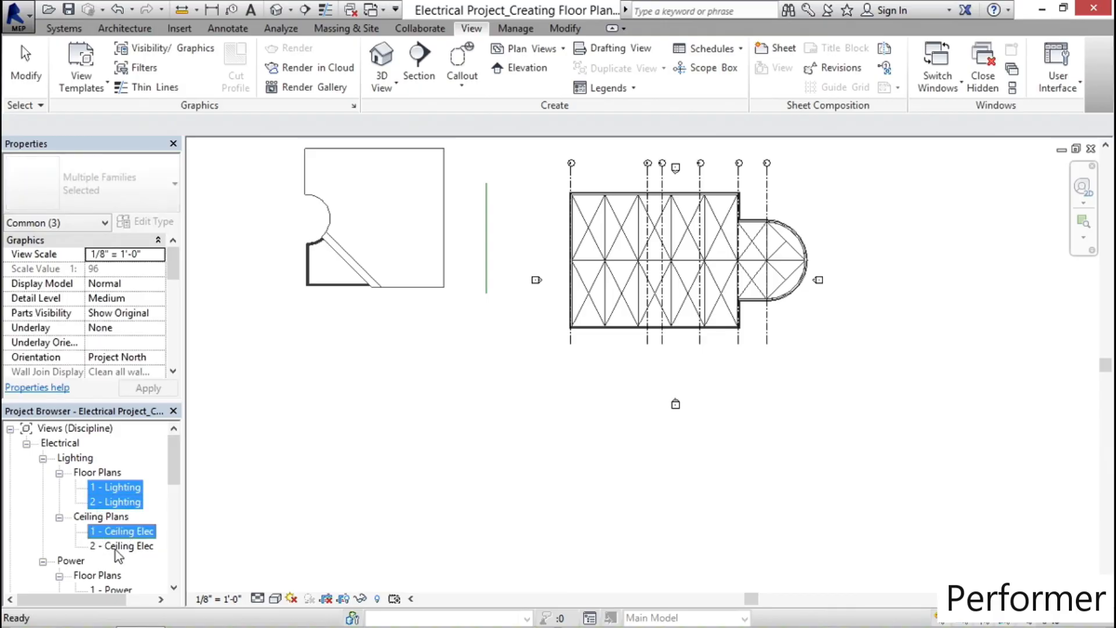
{"action": "left_click", "coordinate": [119, 547], "text": "ctrl"}
{"action": "right_click", "coordinate": [116, 533]}
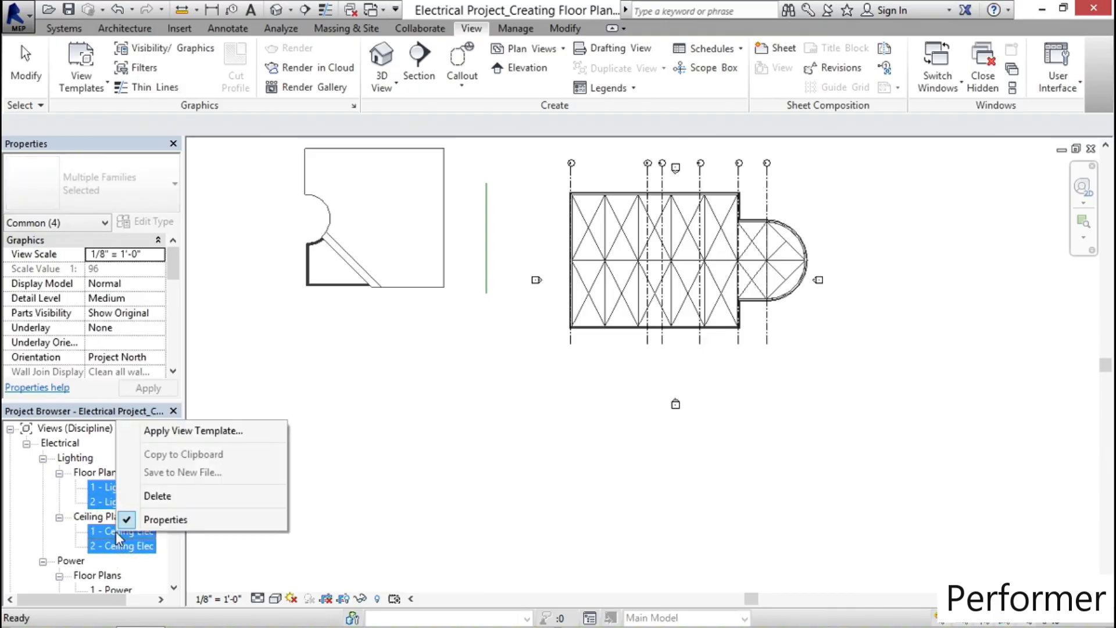
{"action": "left_click", "coordinate": [156, 495]}
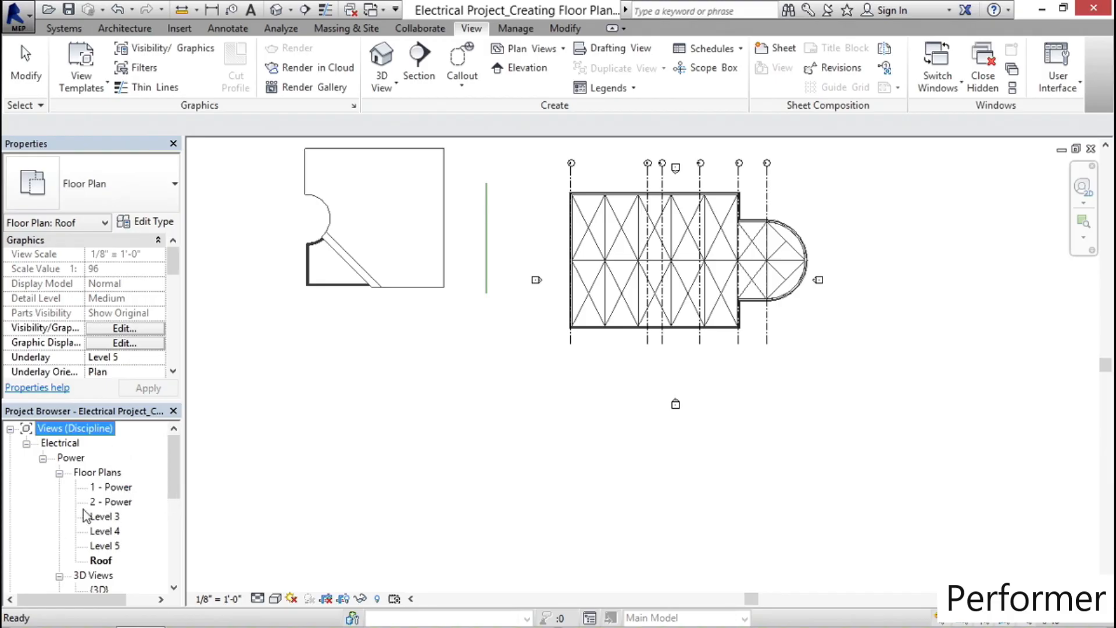
Rename the 1 - Power floor plan view as Level 1.
{"action": "right_click", "coordinate": [118, 488]}
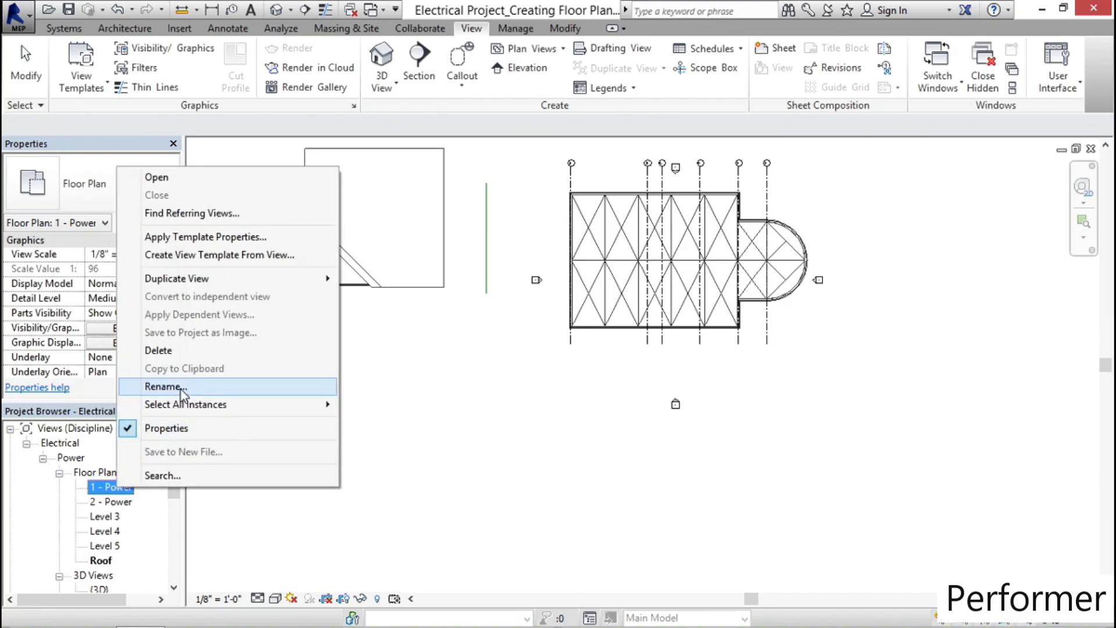
{"action": "left_click", "coordinate": [165, 387]}
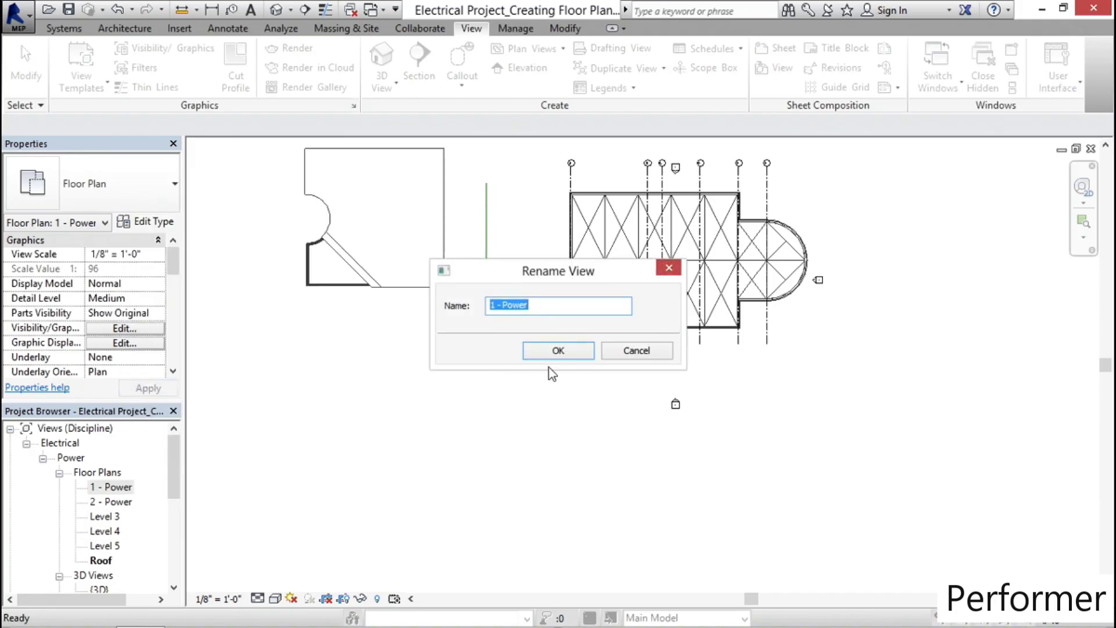
{"action": "type", "text": "Level 1"}
{"action": "left_click", "coordinate": [549, 353]}
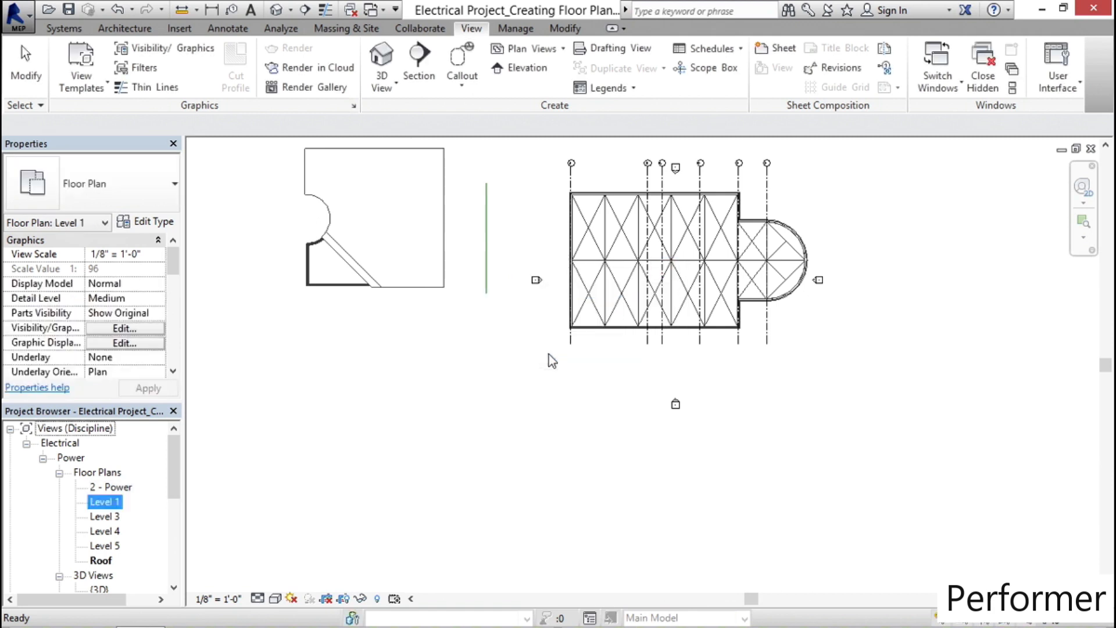
Rename the 2 - Power floor plan view as Level 2.
{"action": "right_click", "coordinate": [117, 488]}
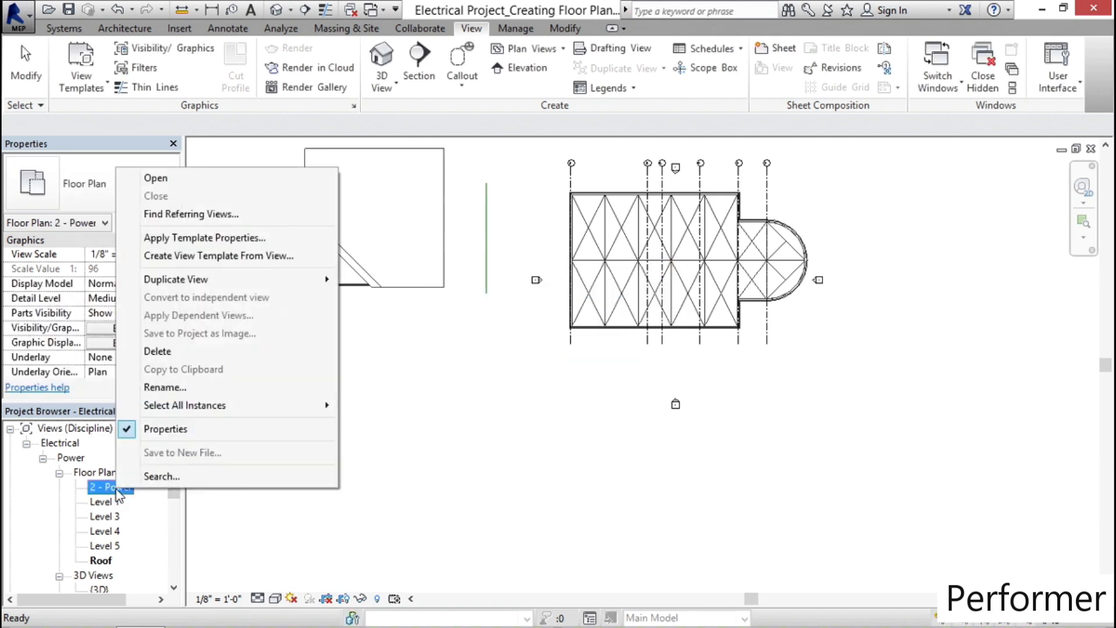
{"action": "left_click", "coordinate": [217, 388]}
{"action": "type", "text": "Level 2"}
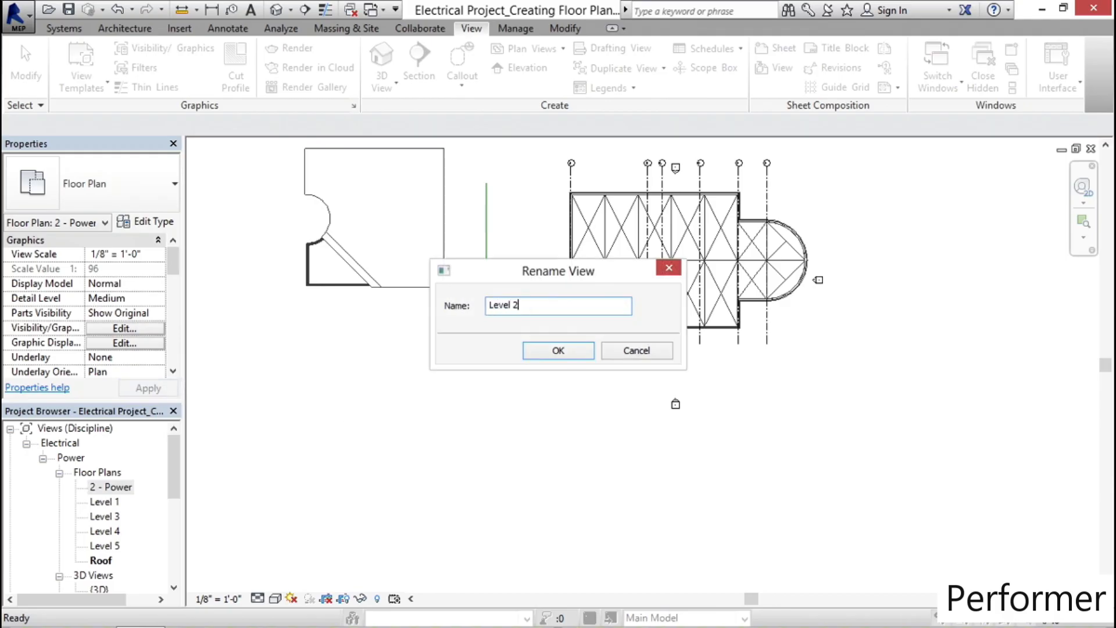
{"action": "left_click", "coordinate": [547, 352]}
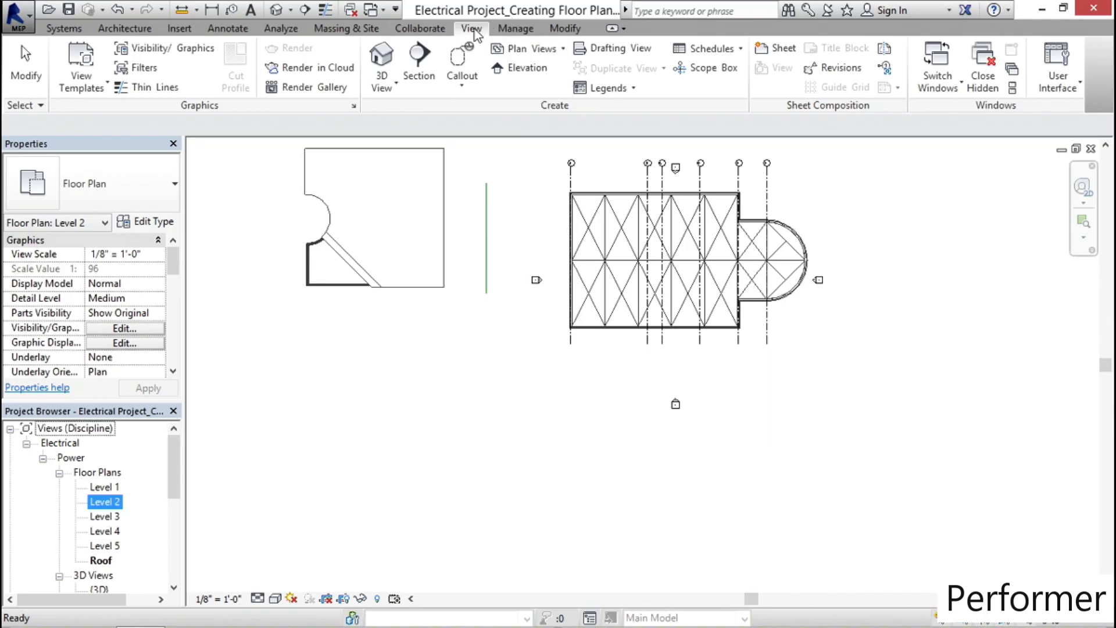
Create reflected ceiling plan views for Level 1 through Level 5, leaving out the Roof.
{"action": "left_click", "coordinate": [563, 49]}
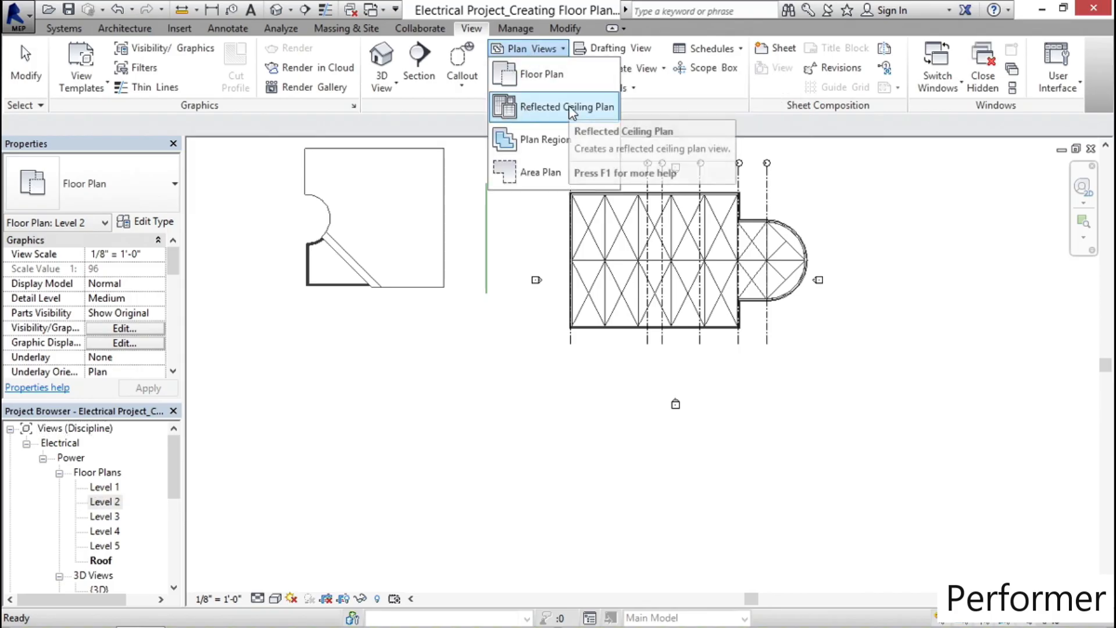
{"action": "left_click", "coordinate": [572, 110]}
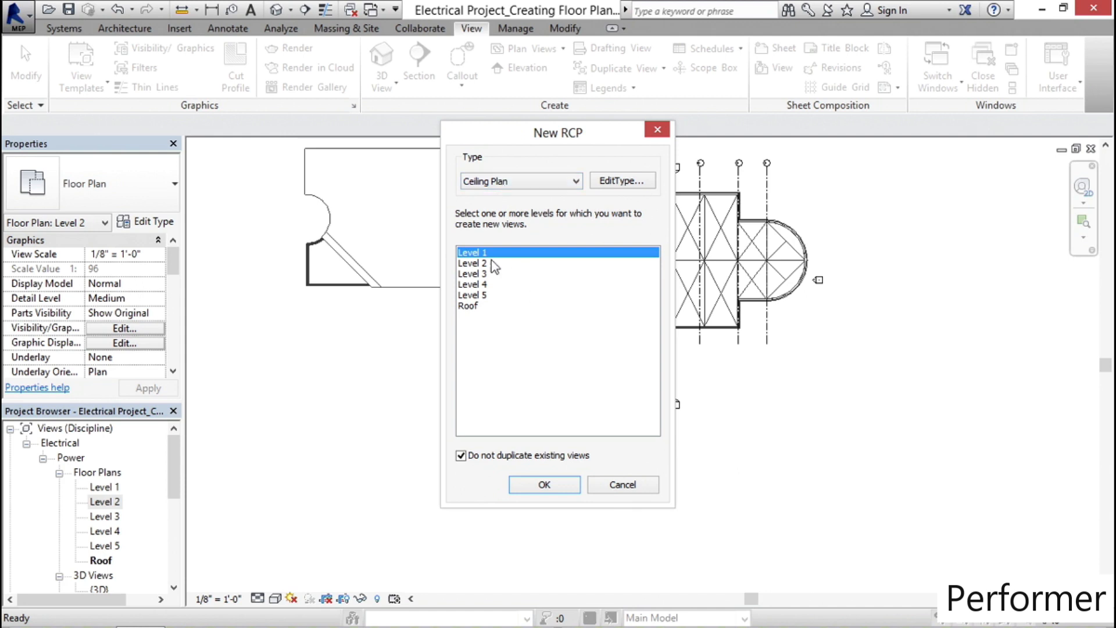
{"action": "left_click", "coordinate": [467, 295], "text": "shift"}
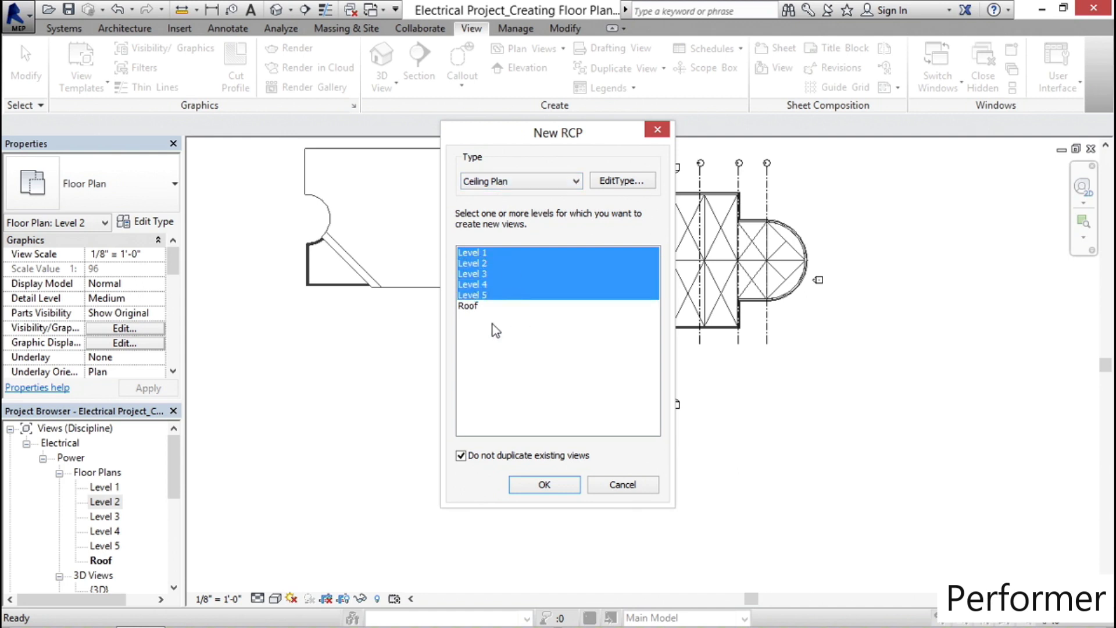
{"action": "left_click", "coordinate": [541, 485]}
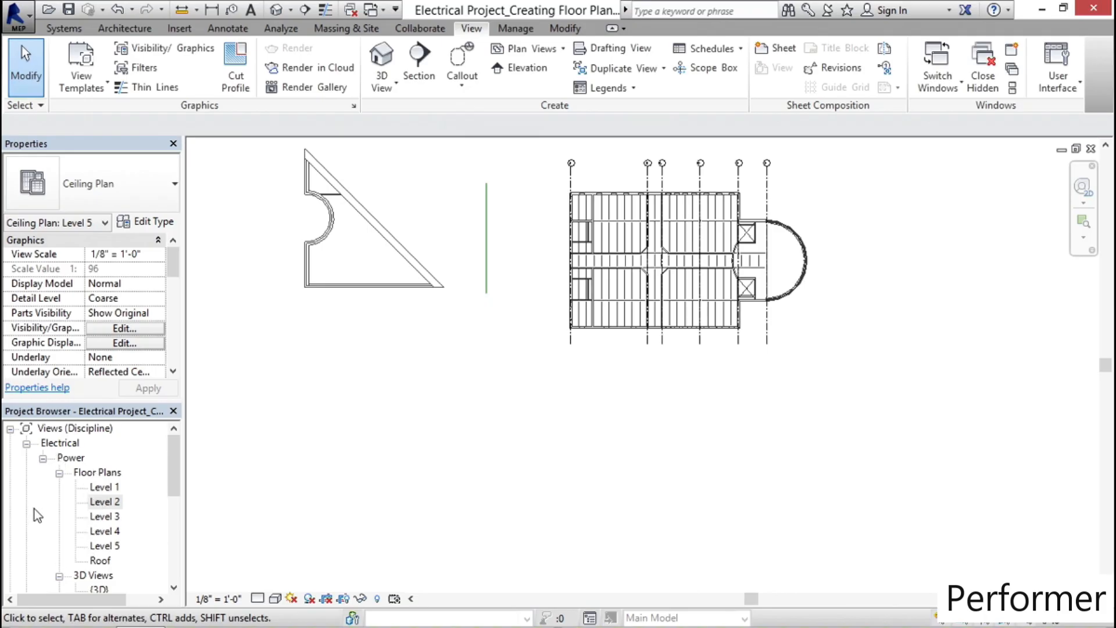
Expand the Mechanical discipline in the project's view list down to its individual ceiling plans.
{"action": "left_click", "coordinate": [171, 448]}
{"action": "left_click_drag", "start_coordinate": [171, 448], "coordinate": [173, 512]}
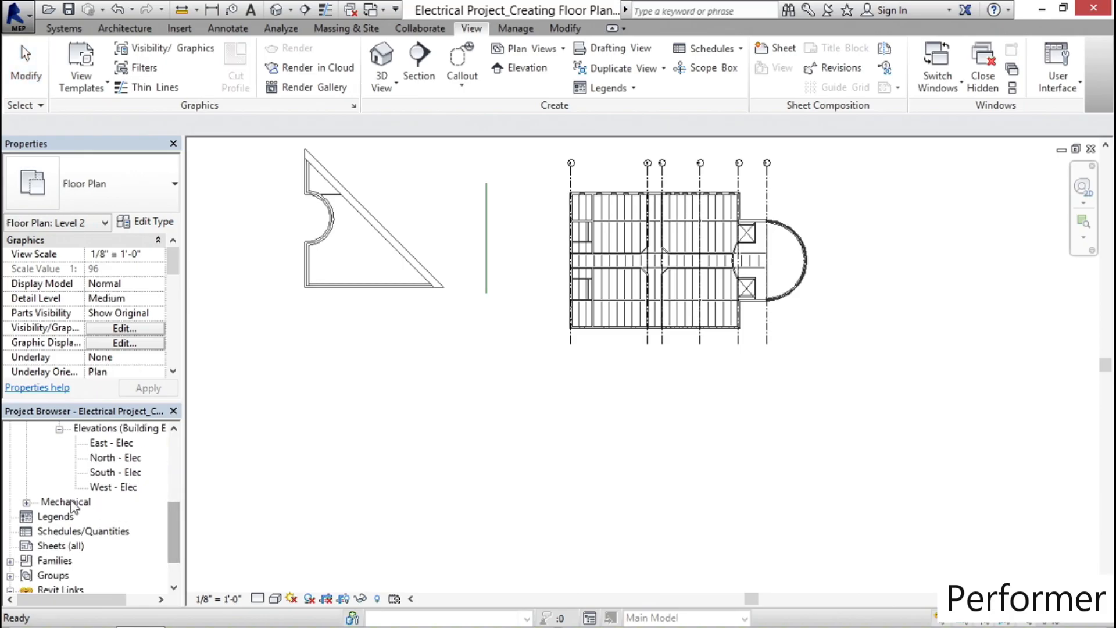
{"action": "left_click", "coordinate": [27, 503]}
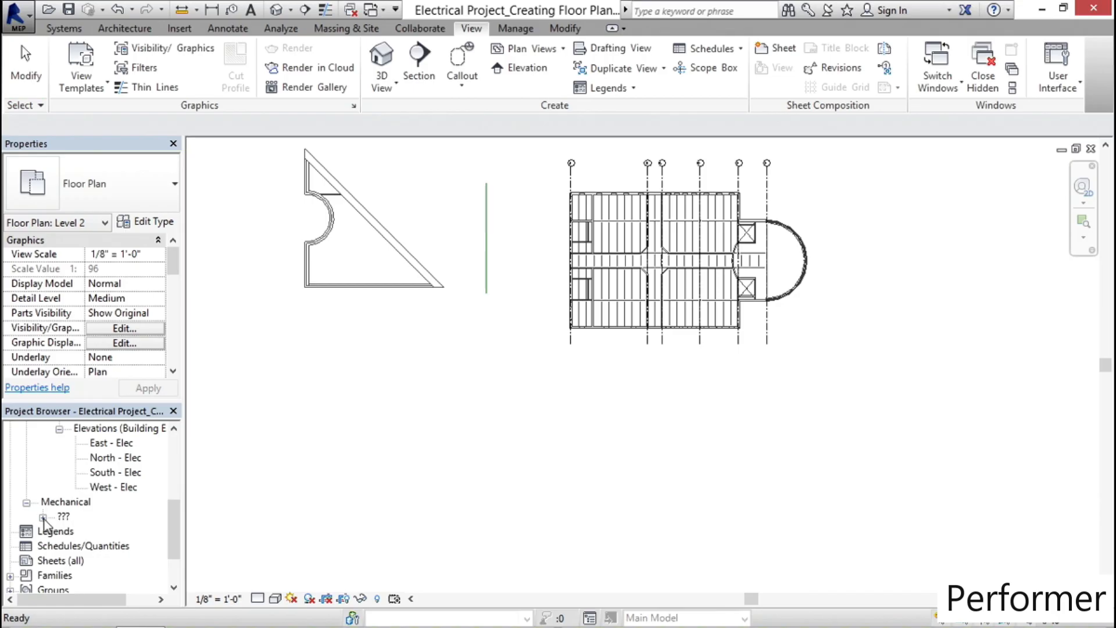
{"action": "left_click", "coordinate": [43, 517]}
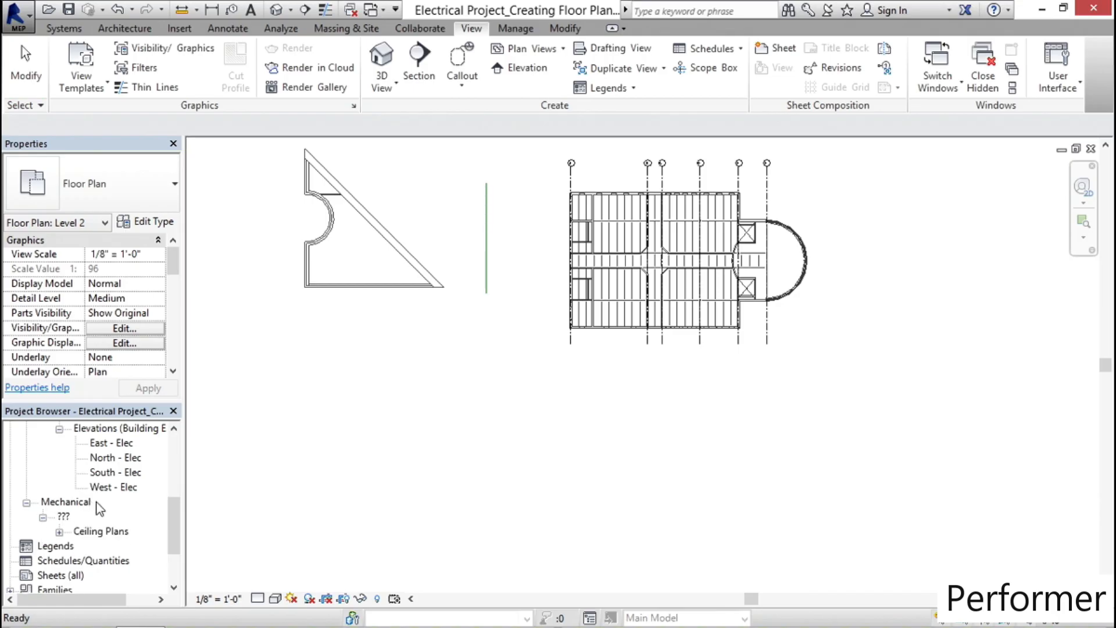
{"action": "left_click", "coordinate": [59, 532]}
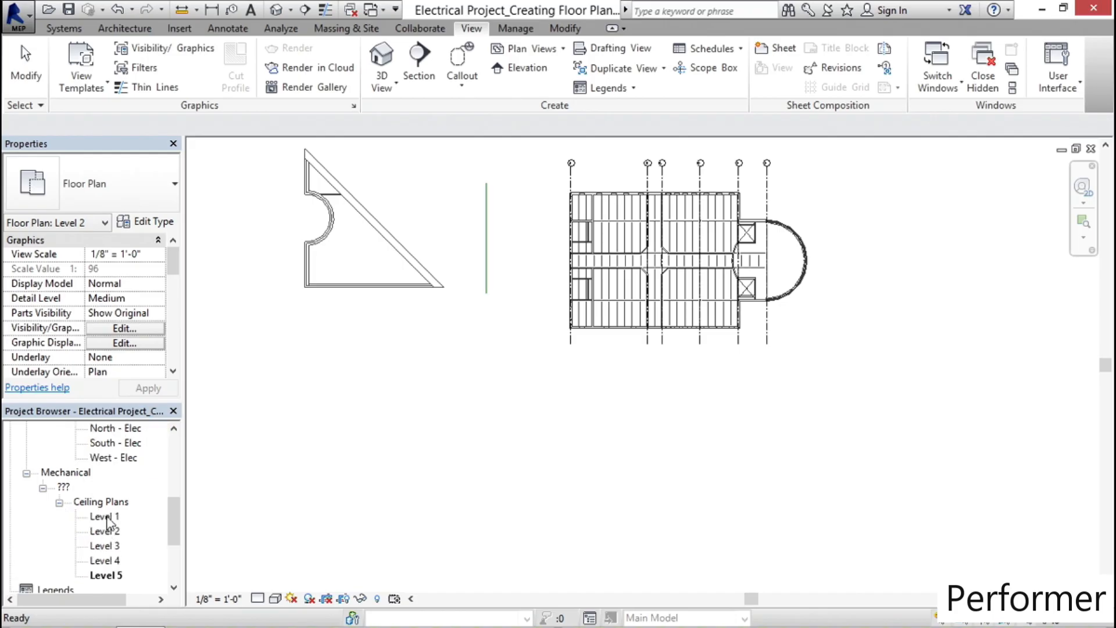
Compare the Discipline and Sub-Discipline properties of the Level 1 power floor plan with those of the Level 1 ceiling plan.
{"action": "left_click_drag", "start_coordinate": [176, 528], "coordinate": [169, 457]}
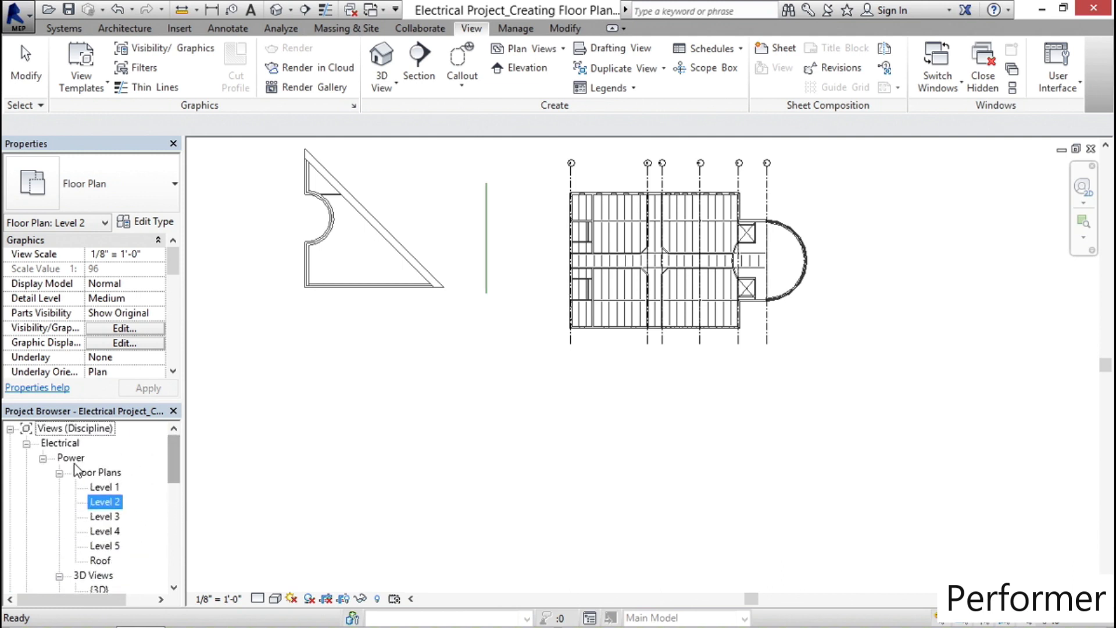
{"action": "left_click", "coordinate": [105, 487]}
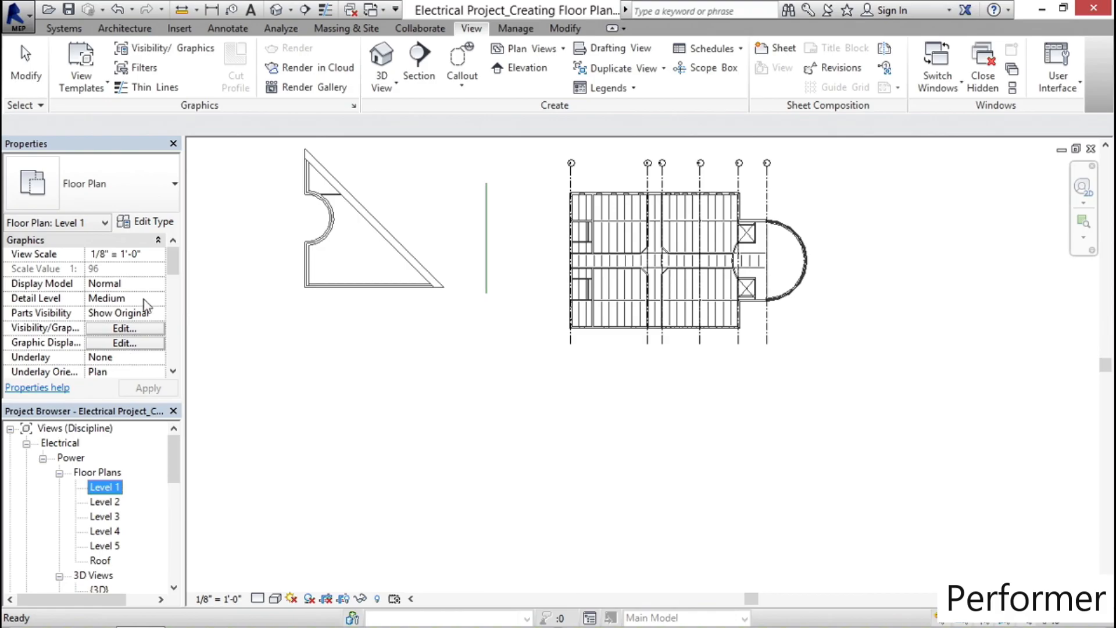
{"action": "left_click_drag", "start_coordinate": [168, 267], "coordinate": [166, 293]}
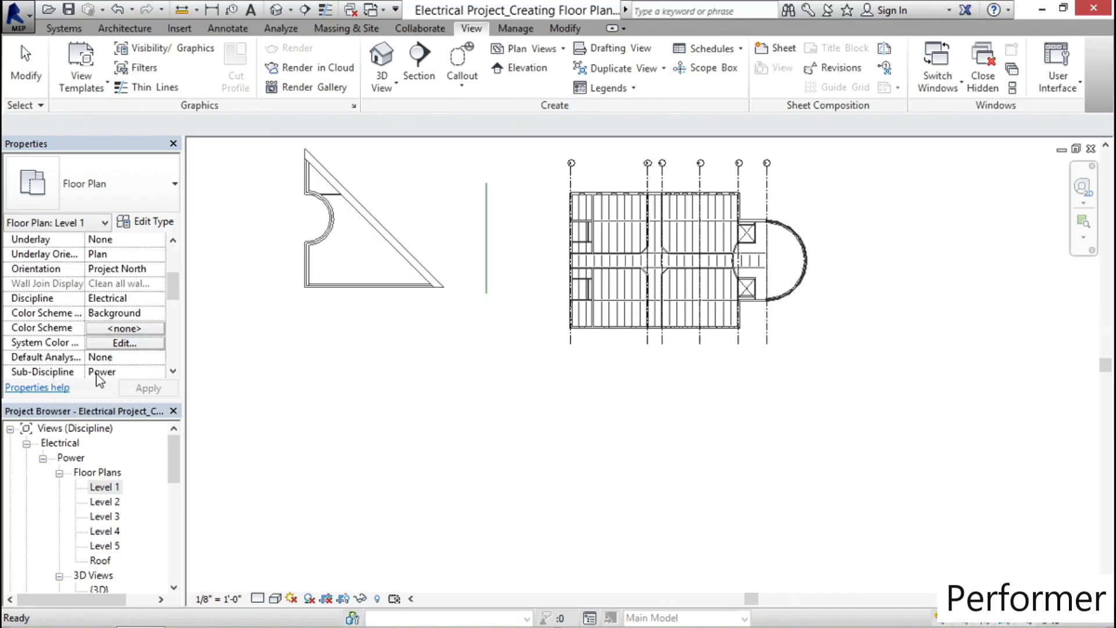
{"action": "scroll", "coordinate": [101, 381], "scroll_direction": "up", "scroll_amount": 1}
{"action": "left_click_drag", "start_coordinate": [169, 458], "coordinate": [178, 530]}
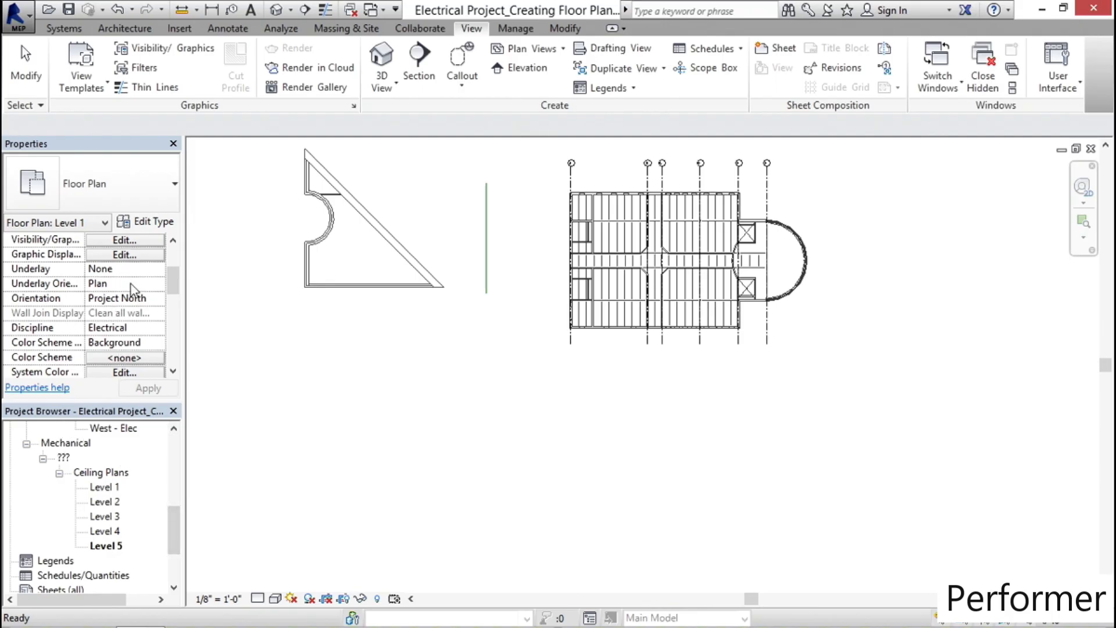
{"action": "mouse_move", "coordinate": [171, 277]}
{"action": "left_mouse_down"}
{"action": "mouse_move", "coordinate": [174, 317]}
{"action": "mouse_move", "coordinate": [170, 278]}
{"action": "left_mouse_up"}
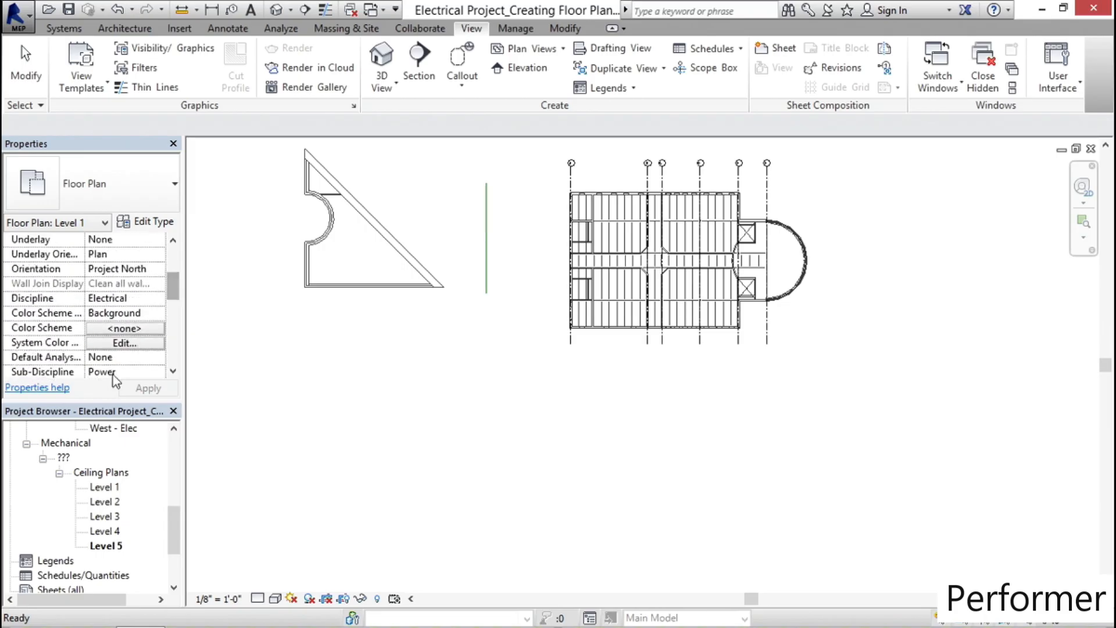
{"action": "left_click", "coordinate": [103, 487]}
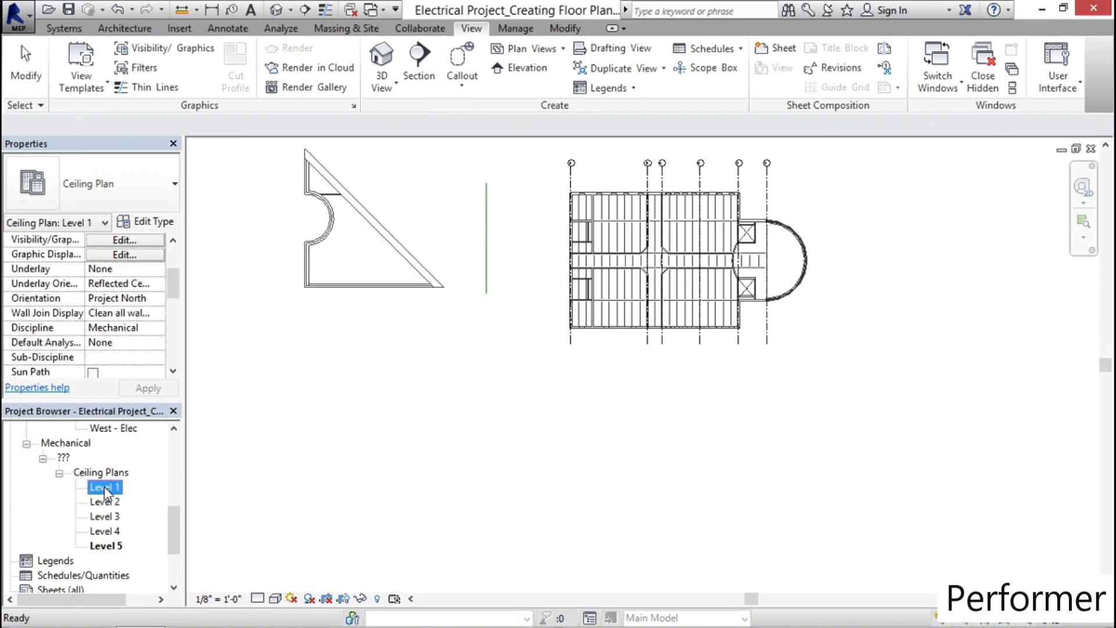
Set the Level 1 ceiling plan's Discipline to Electrical and its Sub-Discipline to Lighting.
{"action": "left_click", "coordinate": [144, 328]}
{"action": "left_click", "coordinate": [159, 329]}
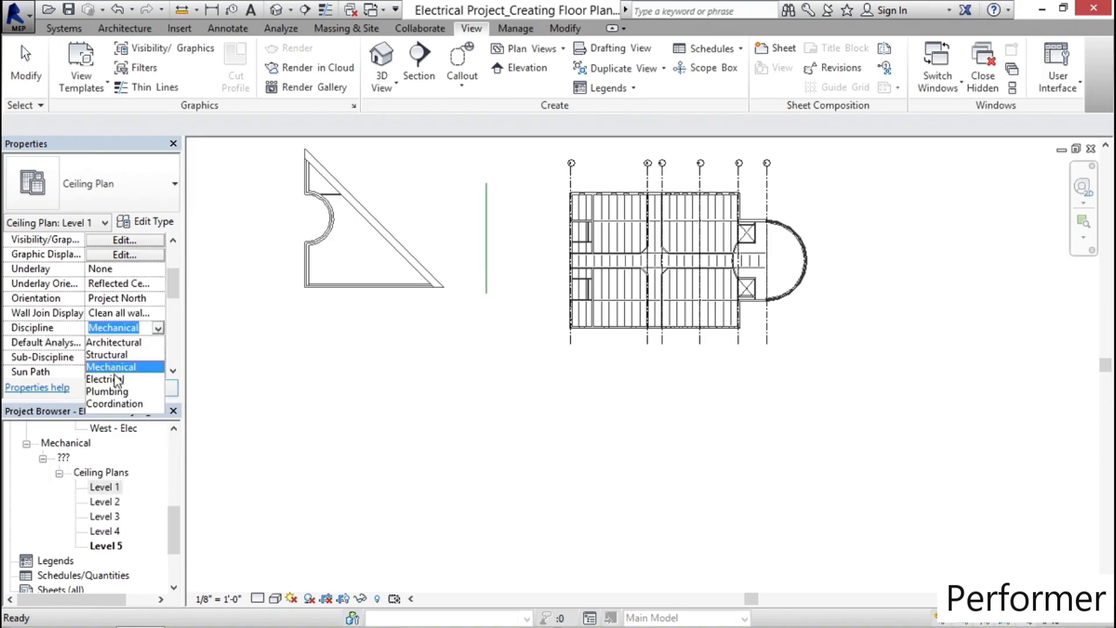
{"action": "left_click", "coordinate": [114, 380]}
{"action": "left_click", "coordinate": [129, 357]}
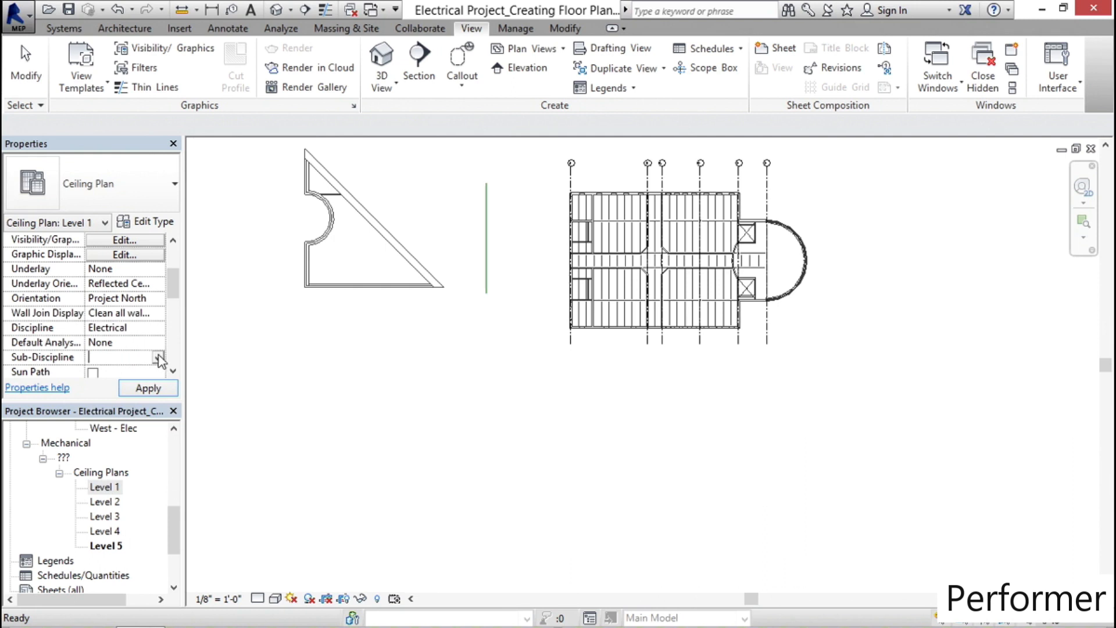
{"action": "left_click", "coordinate": [159, 357]}
{"action": "left_click", "coordinate": [124, 384]}
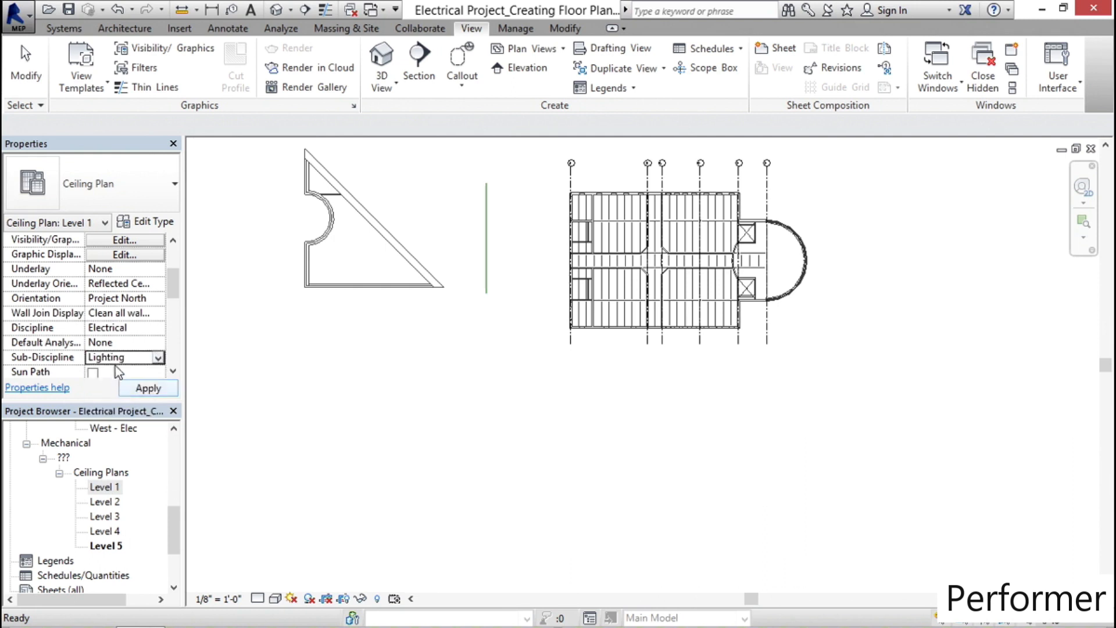
{"action": "left_click", "coordinate": [146, 390]}
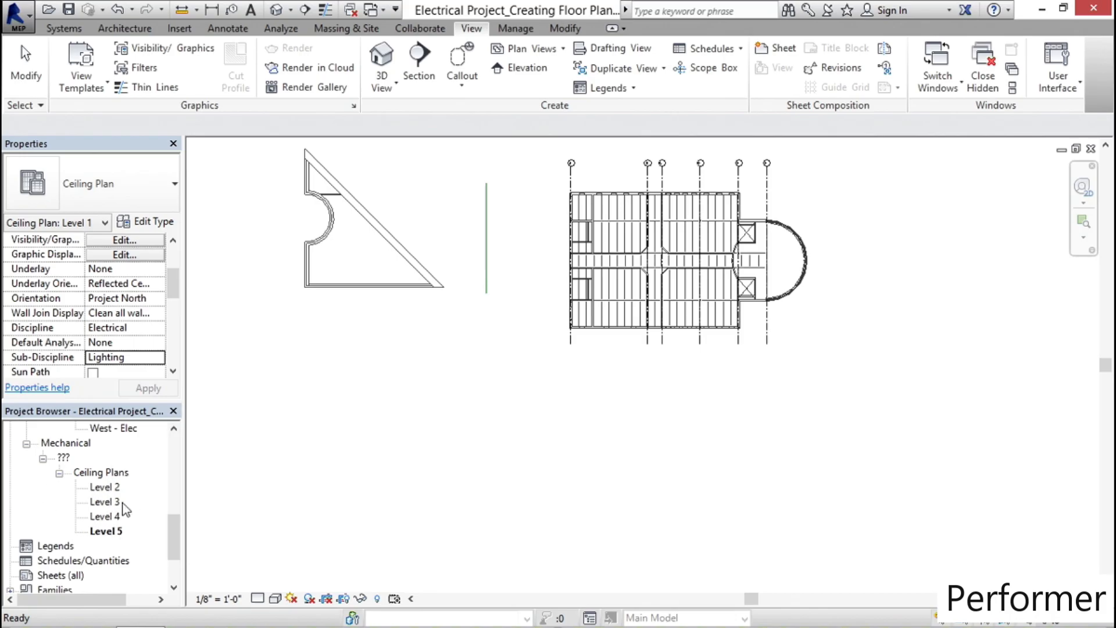
Set the Discipline of the Level 2 ceiling plan to Electrical.
{"action": "left_click", "coordinate": [126, 487]}
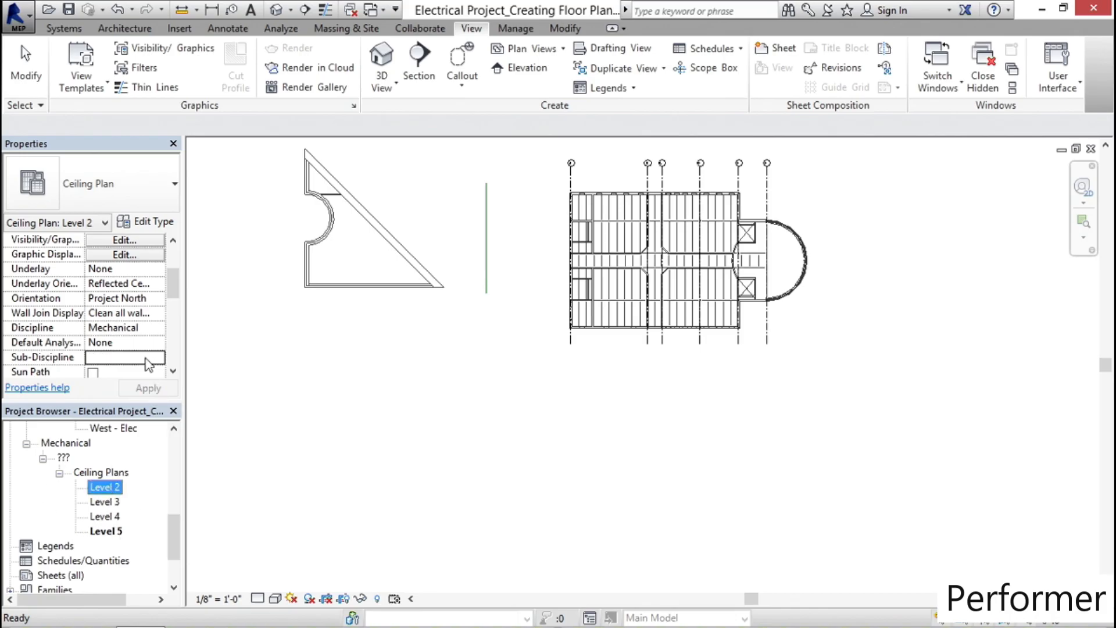
{"action": "left_click", "coordinate": [153, 330]}
{"action": "left_click", "coordinate": [158, 329]}
{"action": "left_click", "coordinate": [161, 333]}
{"action": "left_click", "coordinate": [161, 333]}
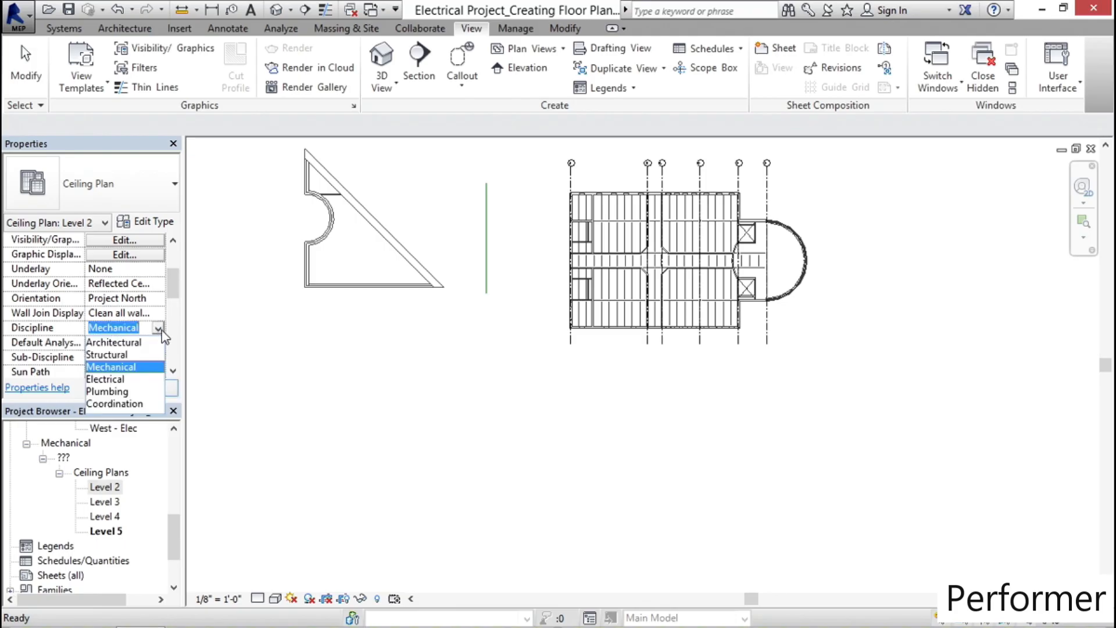
{"action": "left_click", "coordinate": [114, 381]}
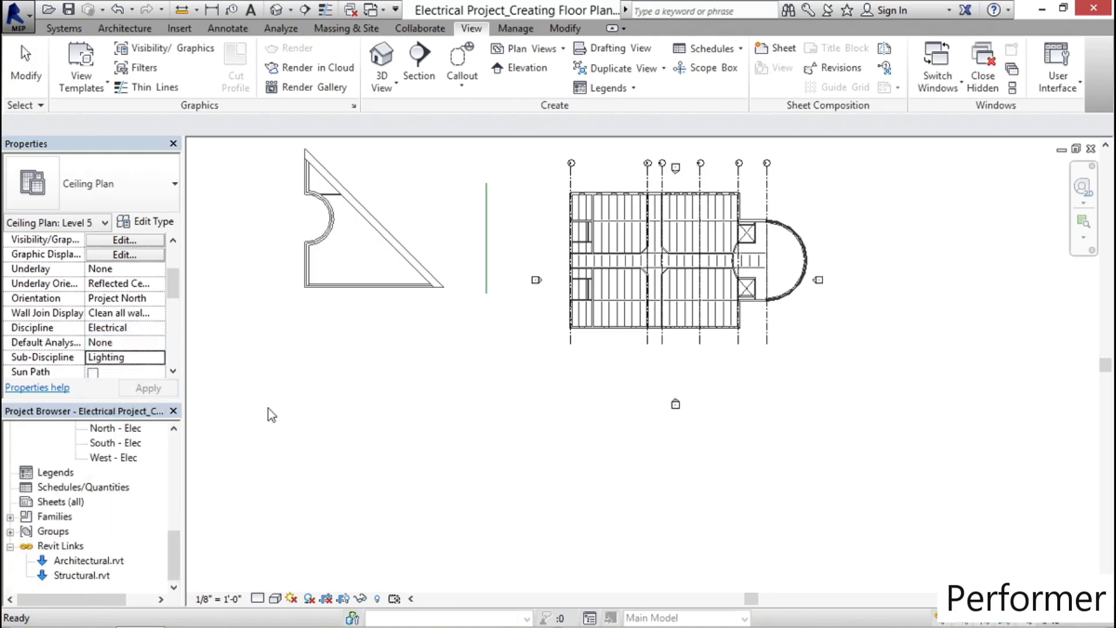
Open the Level 1 ceiling plan filed under the Electrical discipline's Lighting group.
{"action": "left_click_drag", "start_coordinate": [174, 567], "coordinate": [170, 465]}
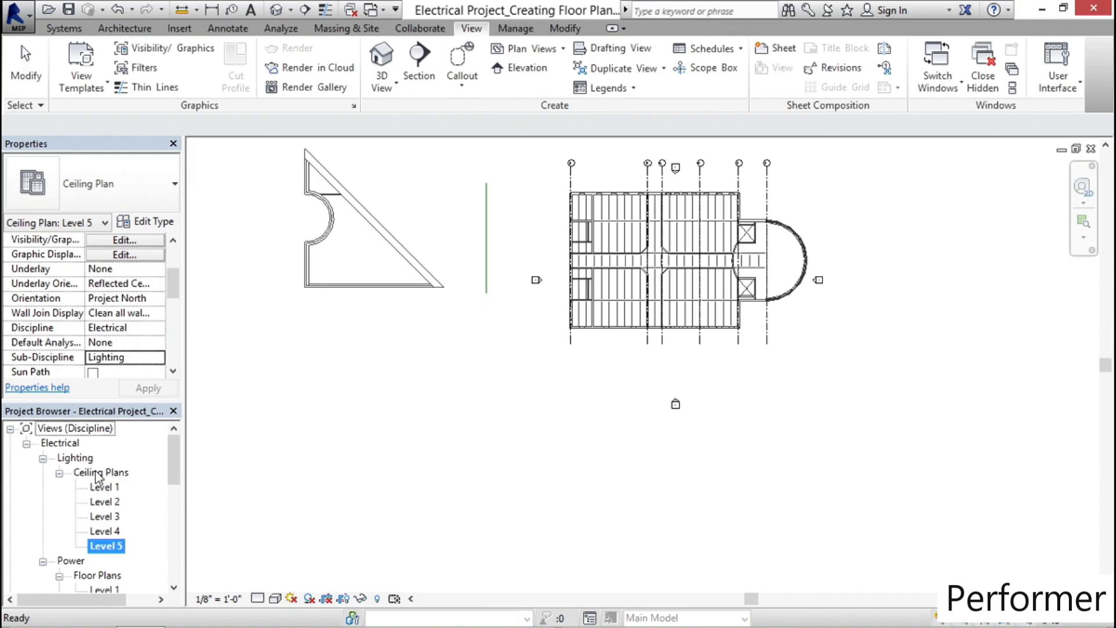
{"action": "left_click_drag", "start_coordinate": [171, 452], "coordinate": [173, 485]}
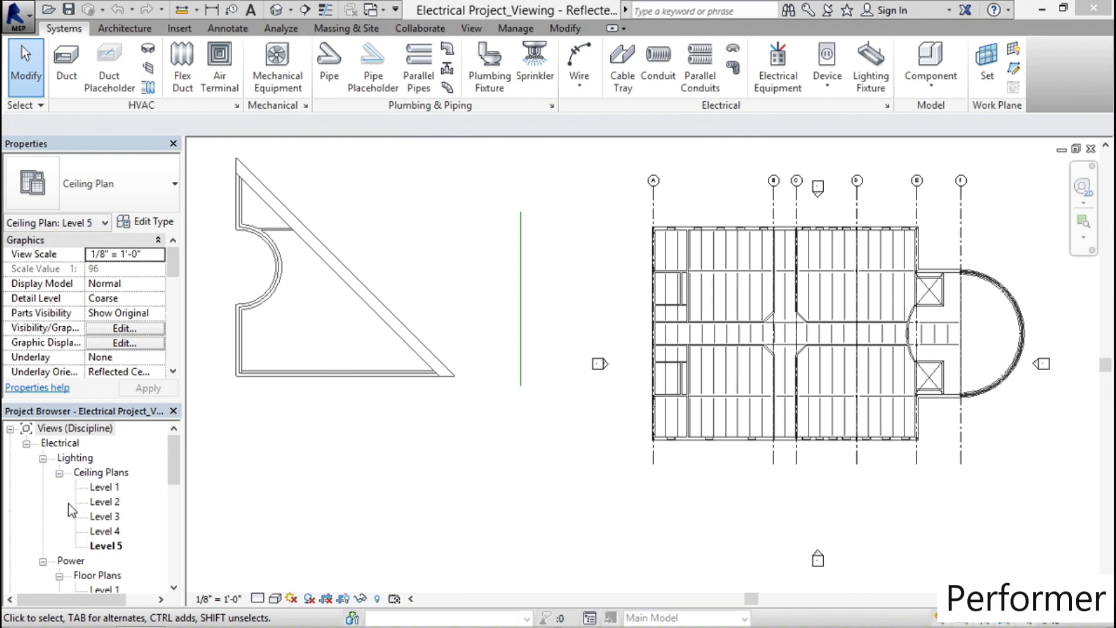
{"action": "left_click", "coordinate": [109, 491]}
{"action": "double_click", "coordinate": [108, 492]}
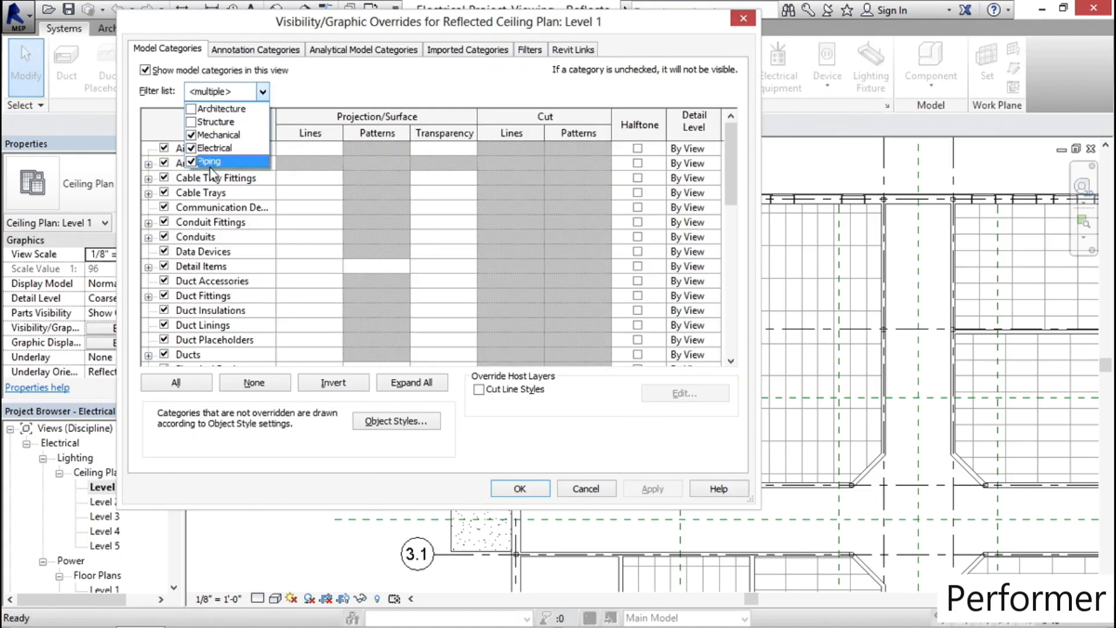
In the Level 1 ceiling plan's visibility overrides, hide Air Terminals, Cable Tray Fittings, Cable Trays, Conduit Fittings and Conduits.
{"action": "left_click", "coordinate": [334, 87]}
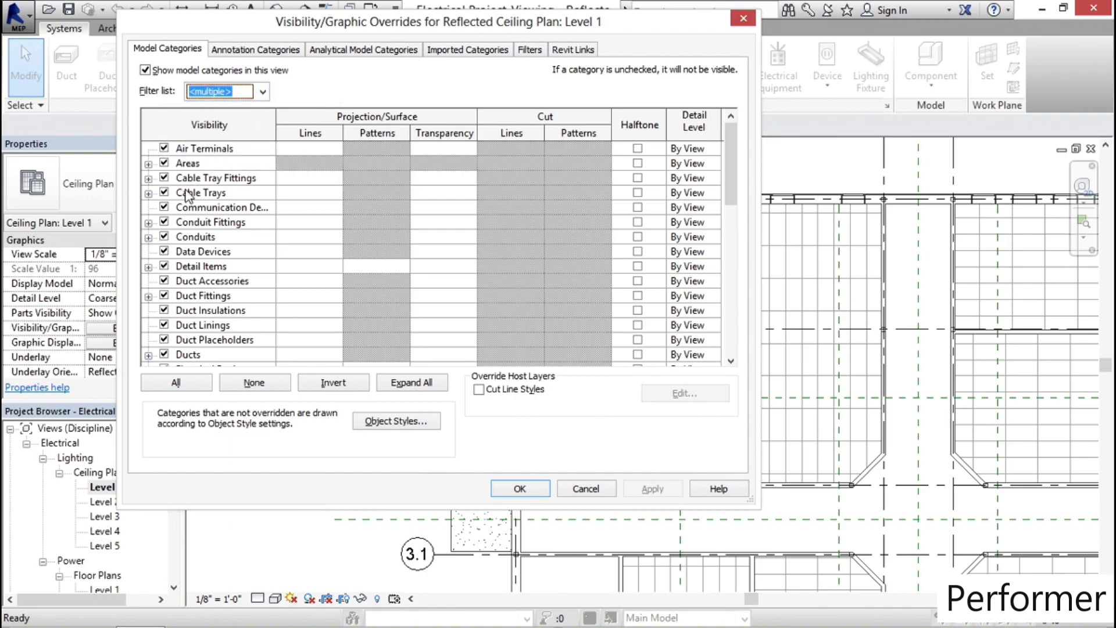
{"action": "left_click", "coordinate": [164, 148]}
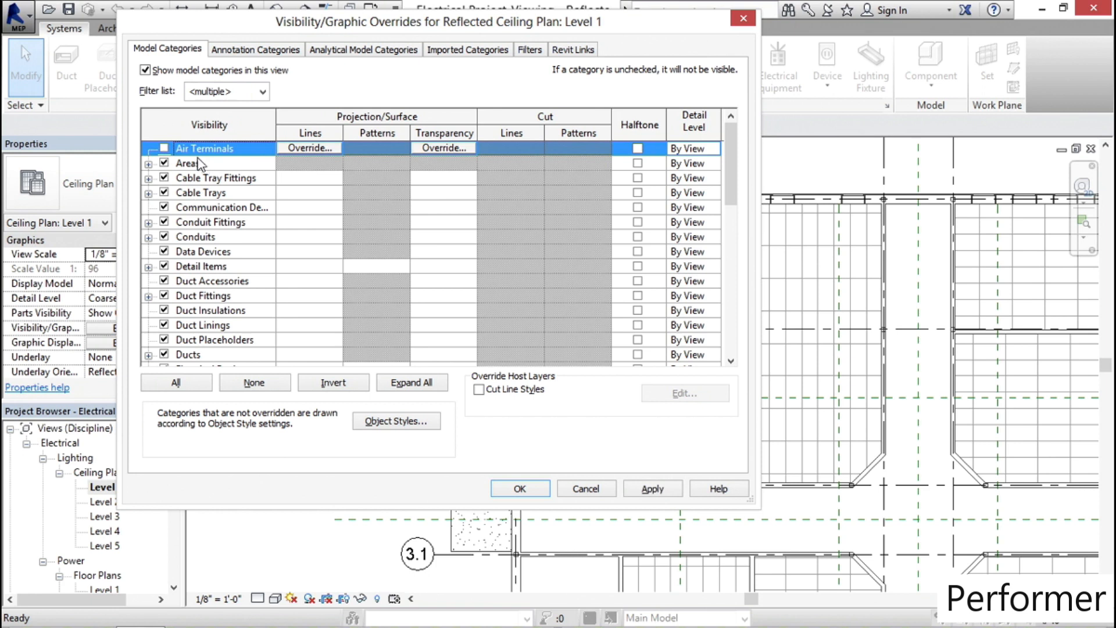
{"action": "left_click", "coordinate": [164, 178]}
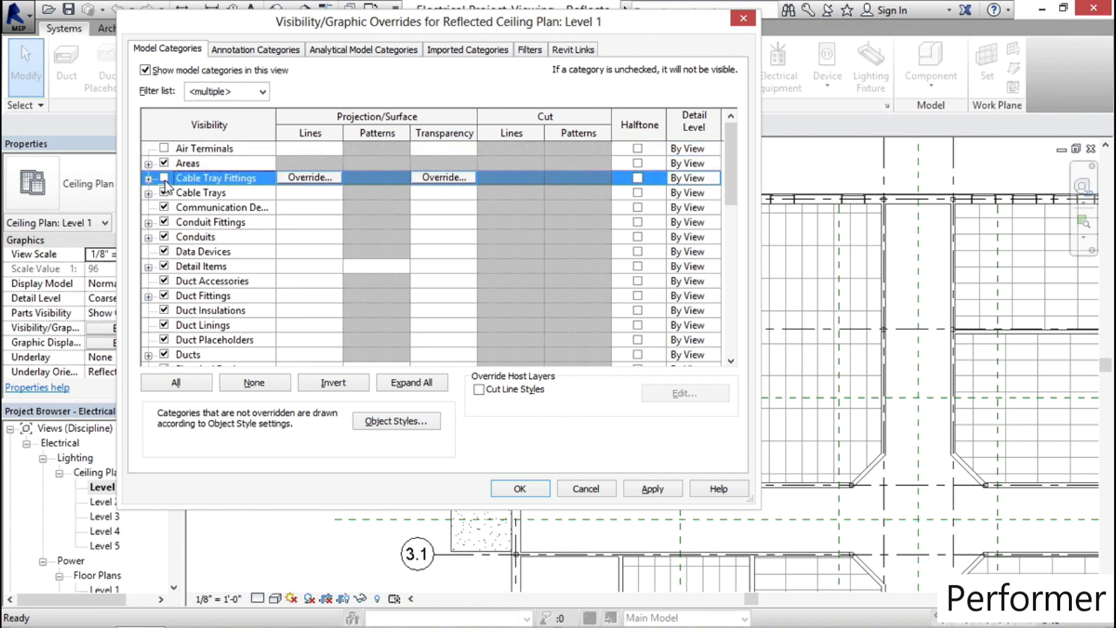
{"action": "left_click", "coordinate": [164, 193]}
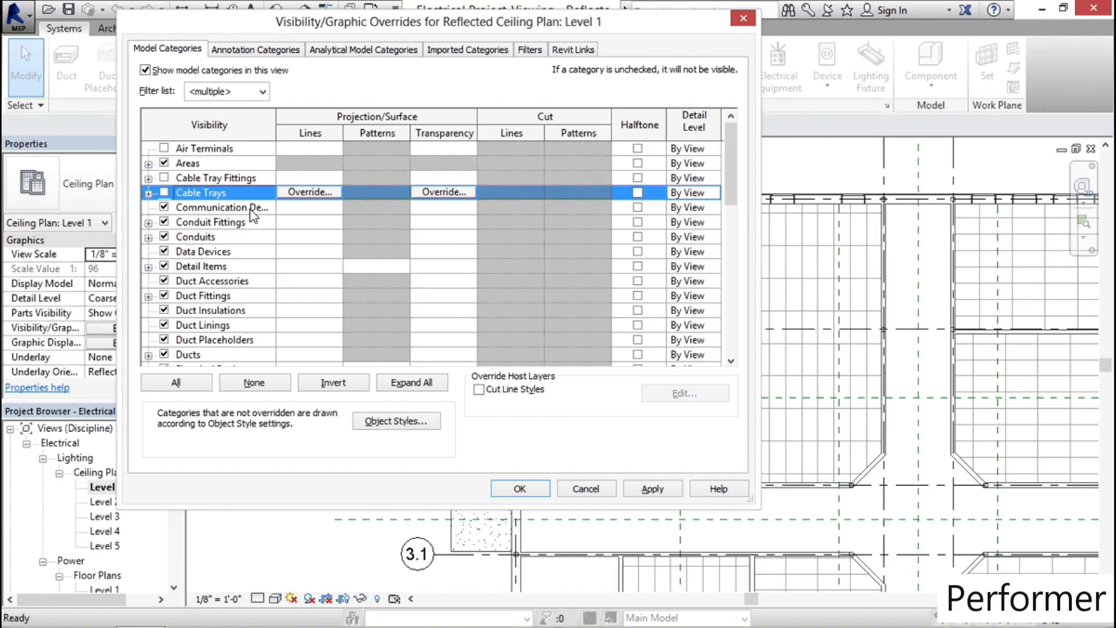
{"action": "left_click", "coordinate": [164, 221]}
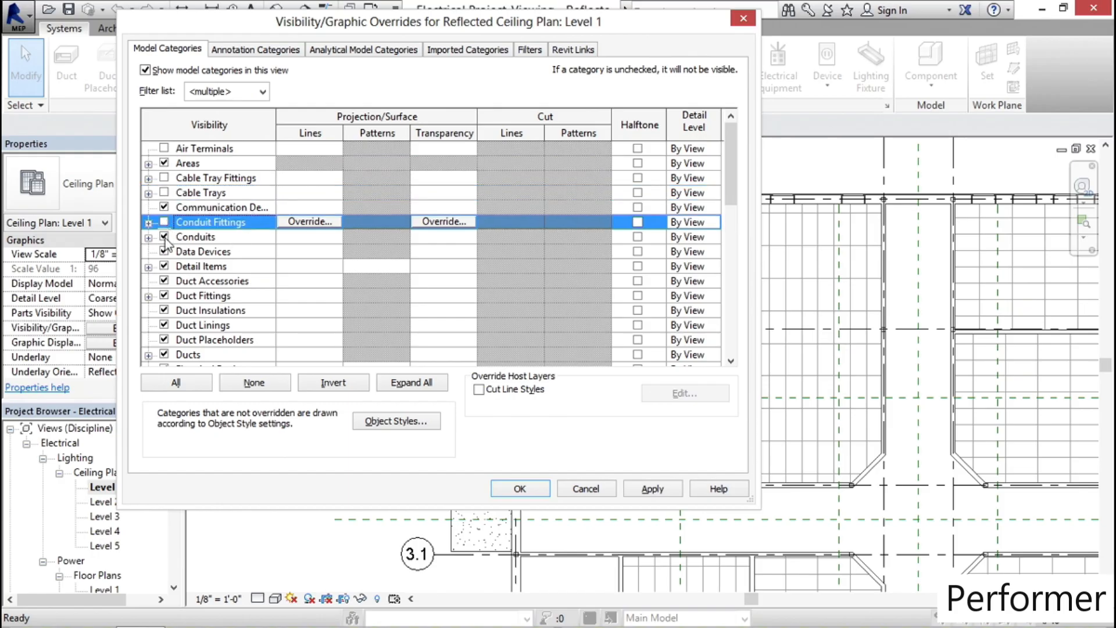
{"action": "left_click", "coordinate": [164, 237]}
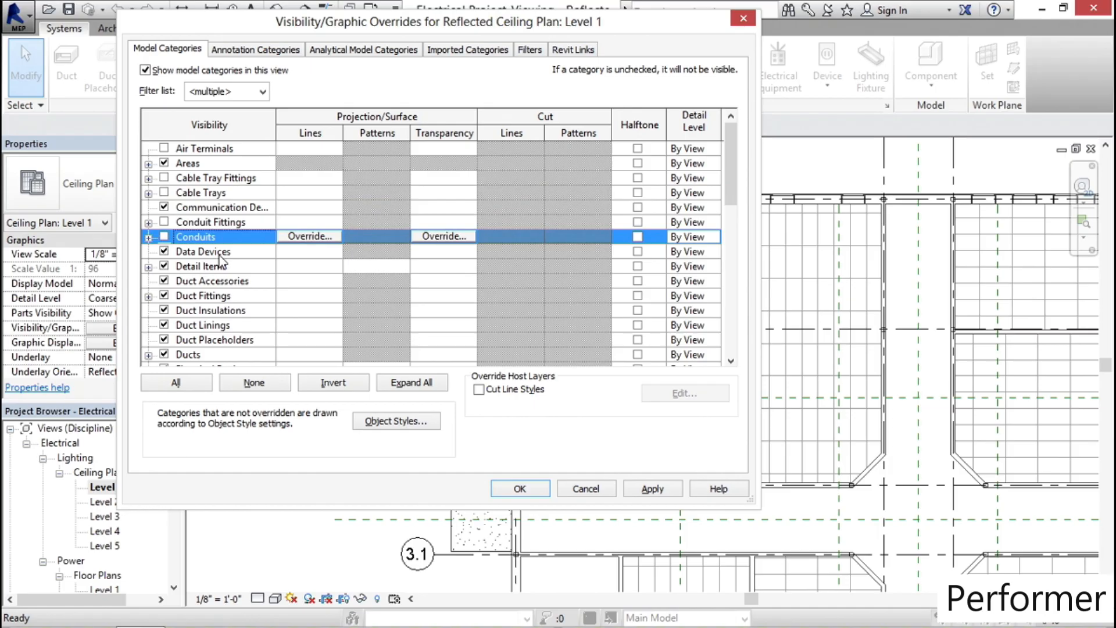
Hide Duct Accessories, Duct Fittings, Duct Insulations, Duct Linings, Duct Placeholders and Ducts in the Level 1 ceiling plan.
{"action": "left_click", "coordinate": [164, 280]}
{"action": "left_click", "coordinate": [164, 295]}
{"action": "left_click", "coordinate": [164, 310]}
{"action": "left_click", "coordinate": [164, 325]}
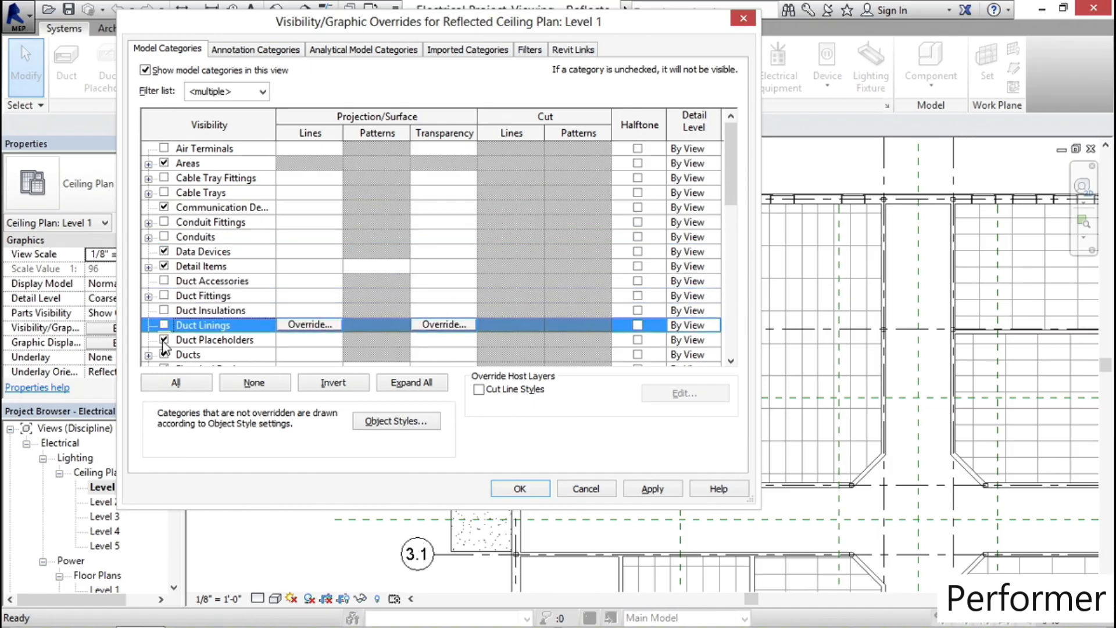
{"action": "left_click", "coordinate": [164, 340]}
{"action": "left_click", "coordinate": [164, 354]}
Hide the Electrical Fixtures, Fire Alarm Devices, Flex Ducts and Flex Pipes categories in the Level 1 ceiling plan.
{"action": "scroll", "coordinate": [214, 318], "scroll_direction": "down", "scroll_amount": 4}
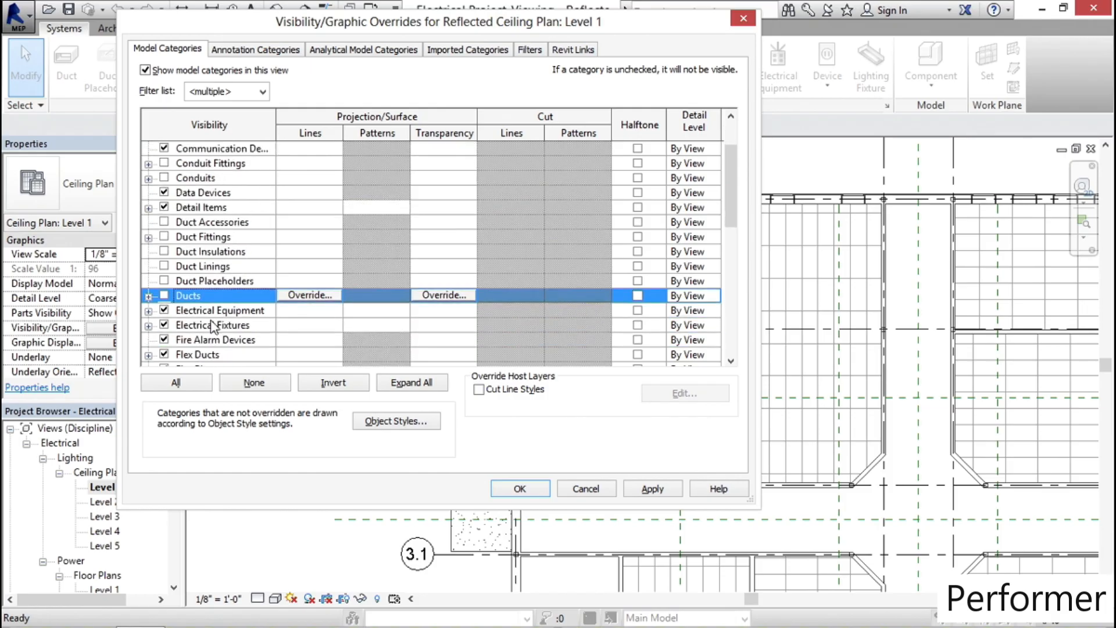
{"action": "scroll", "coordinate": [207, 326], "scroll_direction": "down", "scroll_amount": 1}
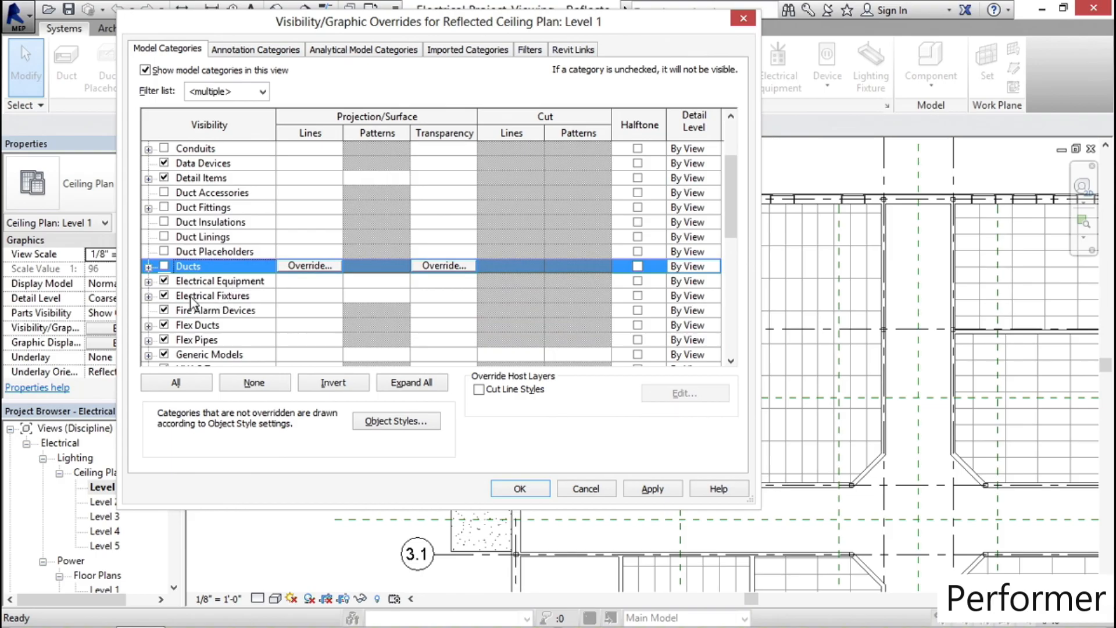
{"action": "left_click", "coordinate": [164, 296]}
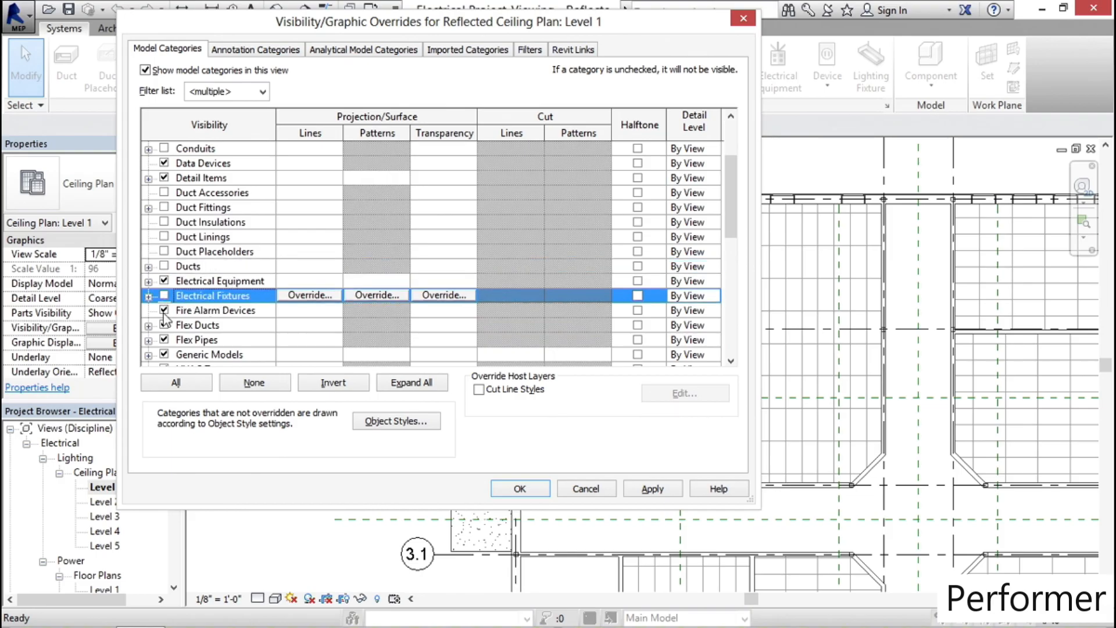
{"action": "left_click", "coordinate": [164, 311]}
{"action": "scroll", "coordinate": [165, 318], "scroll_direction": "down", "scroll_amount": 1}
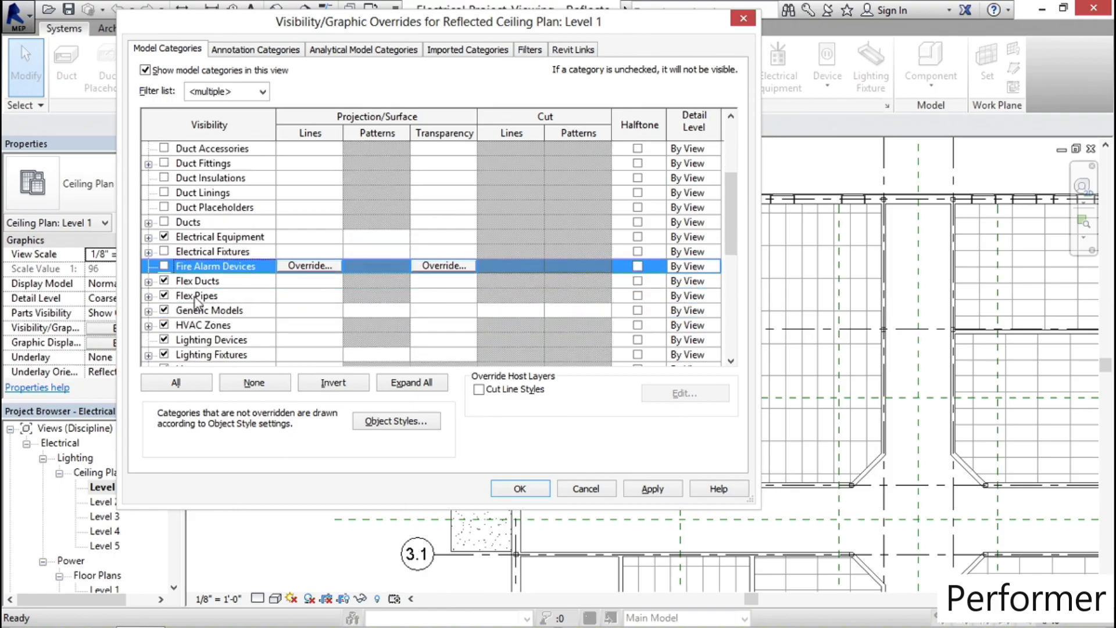
{"action": "left_click", "coordinate": [164, 282]}
{"action": "left_click", "coordinate": [164, 296]}
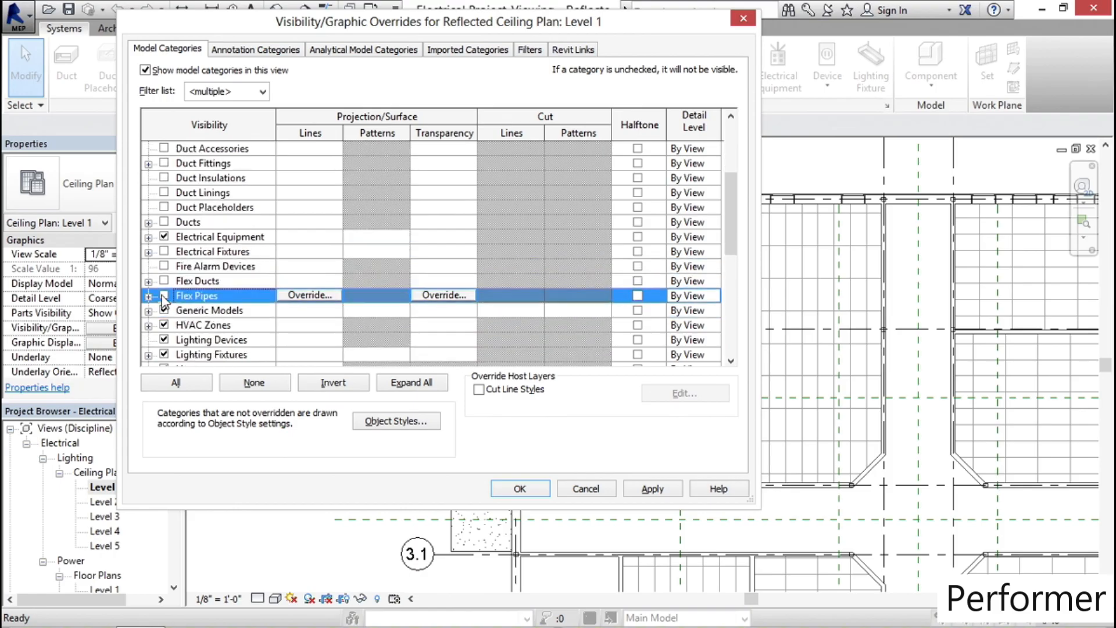
Hide Pipe Accessories, Pipe Fittings, Pipe Insulations, Pipe Placeholders, Pipes and Plumbing Fixtures in the Level 1 ceiling plan.
{"action": "scroll", "coordinate": [165, 314], "scroll_direction": "down", "scroll_amount": 1}
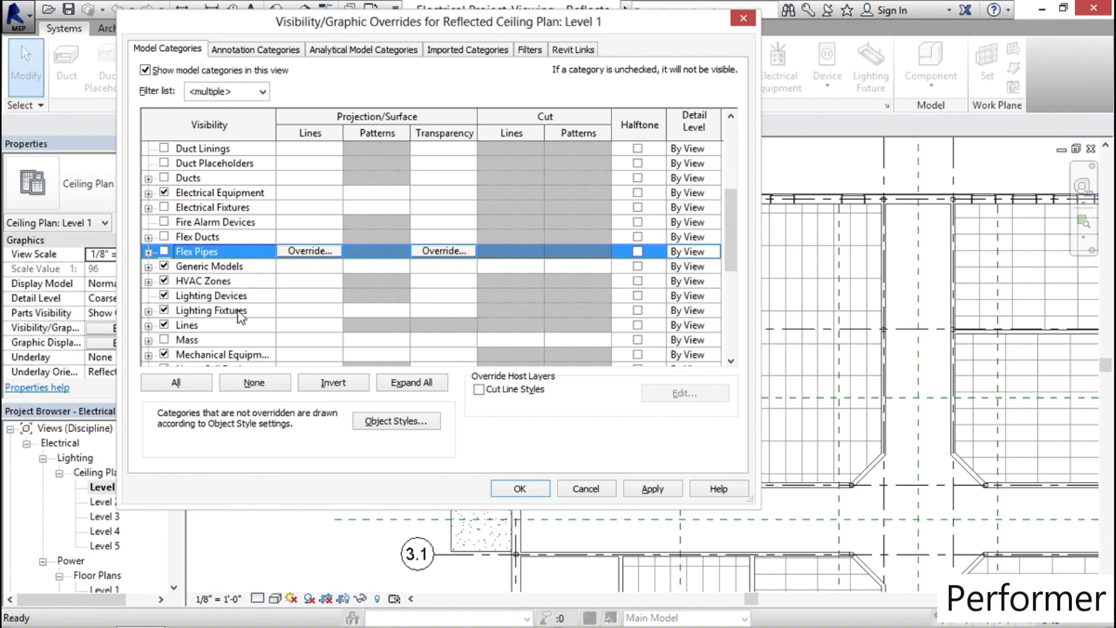
{"action": "scroll", "coordinate": [241, 317], "scroll_direction": "down", "scroll_amount": 1}
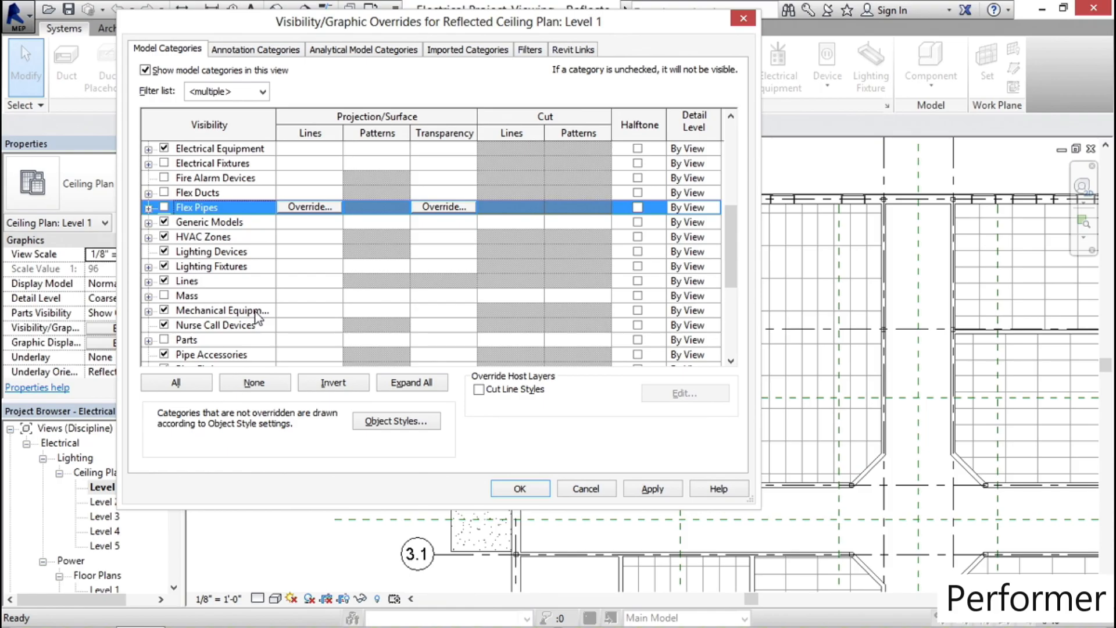
{"action": "scroll", "coordinate": [258, 314], "scroll_direction": "down", "scroll_amount": 1}
{"action": "left_click", "coordinate": [165, 311]}
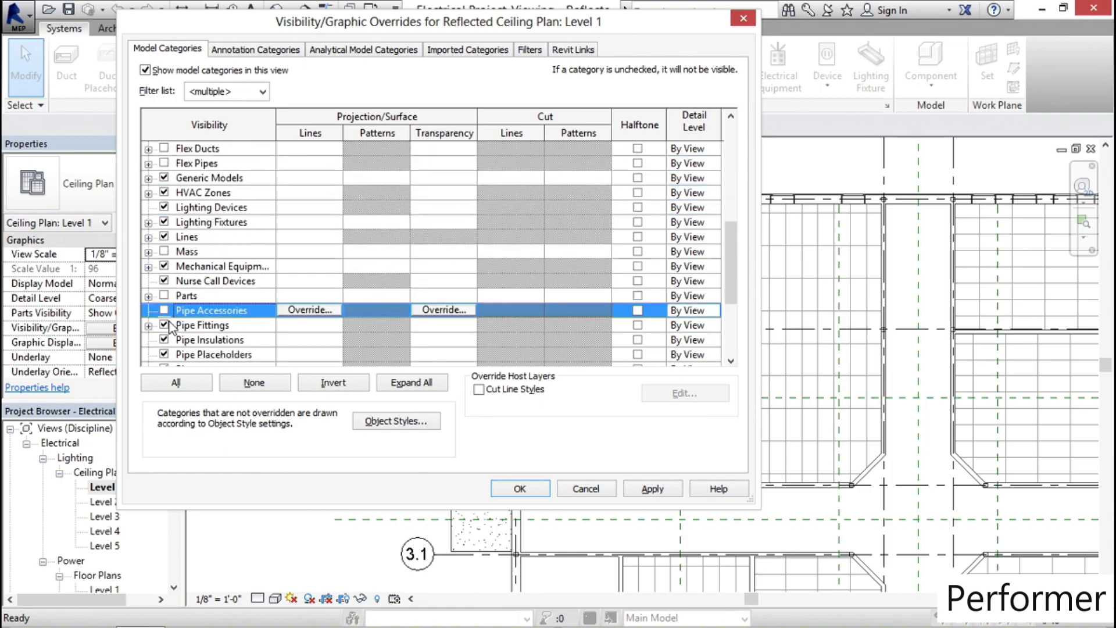
{"action": "left_click", "coordinate": [165, 325]}
{"action": "left_click", "coordinate": [165, 339]}
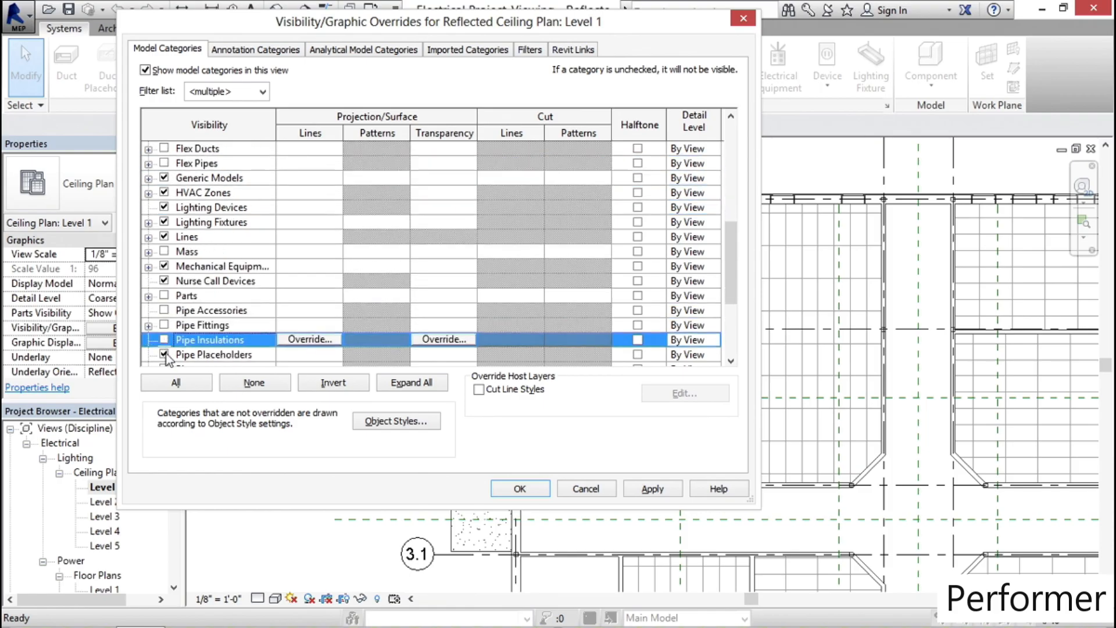
{"action": "left_click", "coordinate": [164, 354]}
{"action": "scroll", "coordinate": [204, 323], "scroll_direction": "down", "scroll_amount": 1}
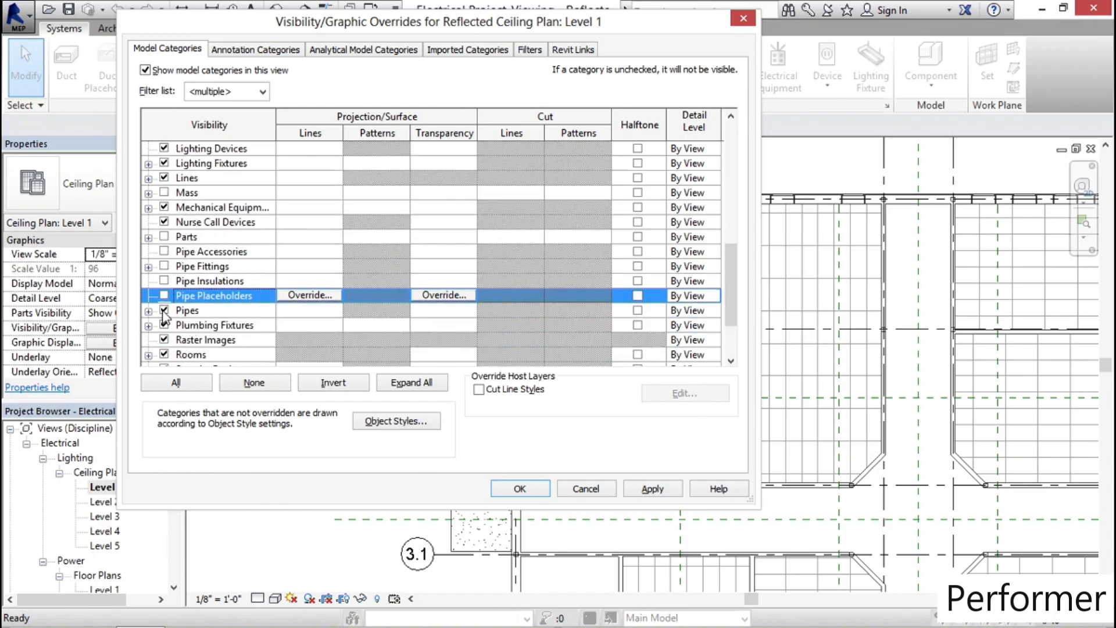
{"action": "left_click", "coordinate": [165, 311]}
{"action": "scroll", "coordinate": [296, 307], "scroll_direction": "down", "scroll_amount": 1}
{"action": "left_click", "coordinate": [165, 310]}
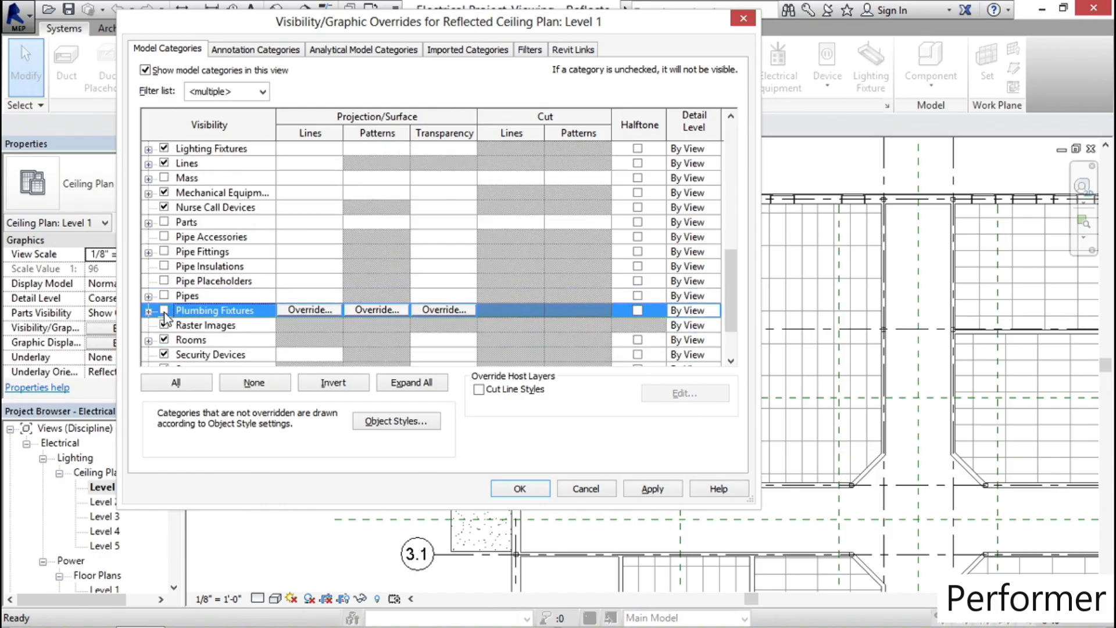
Hide the Sprinklers category and apply the visibility overrides to the Level 1 ceiling plan.
{"action": "scroll", "coordinate": [221, 308], "scroll_direction": "down", "scroll_amount": 3}
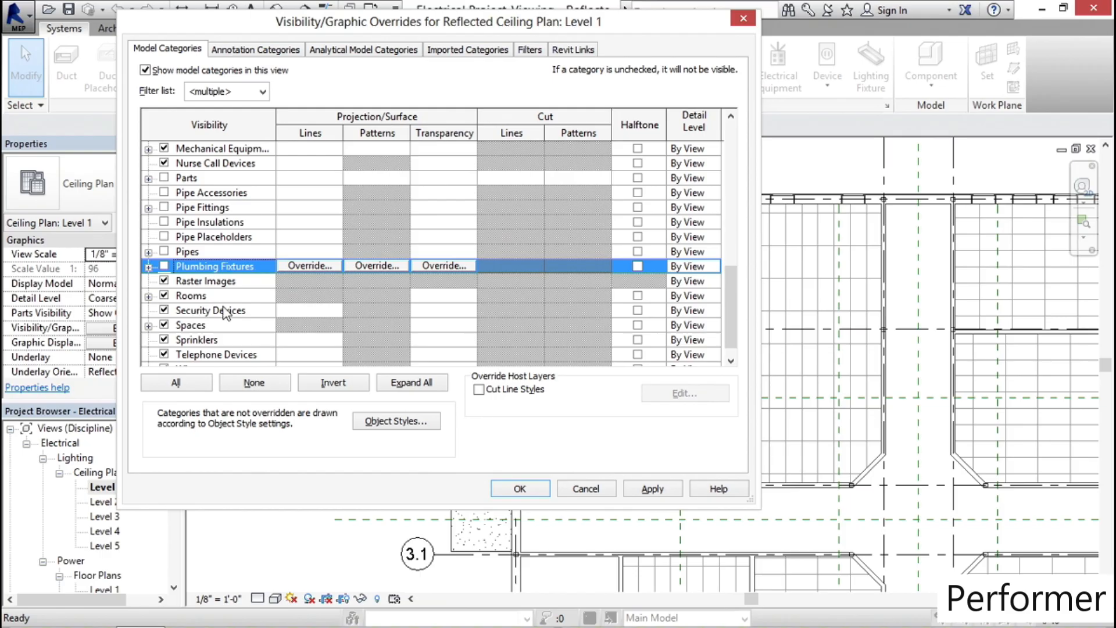
{"action": "scroll", "coordinate": [249, 311], "scroll_direction": "down", "scroll_amount": 1}
{"action": "left_click", "coordinate": [166, 325]}
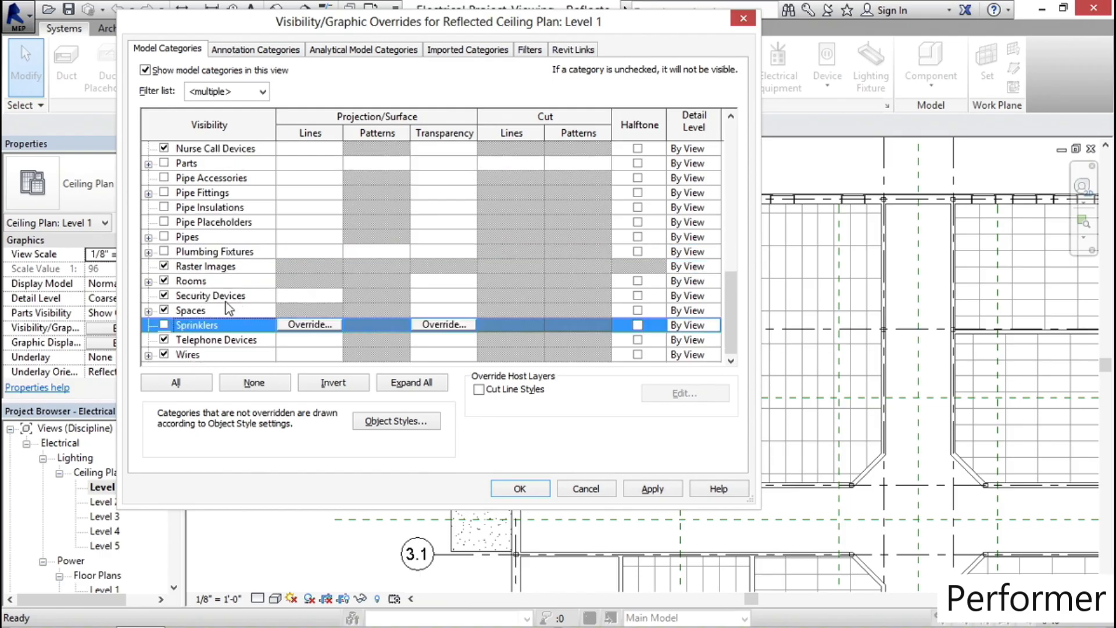
{"action": "left_click", "coordinate": [651, 488]}
{"action": "scroll", "coordinate": [649, 418], "scroll_direction": "up", "scroll_amount": 1}
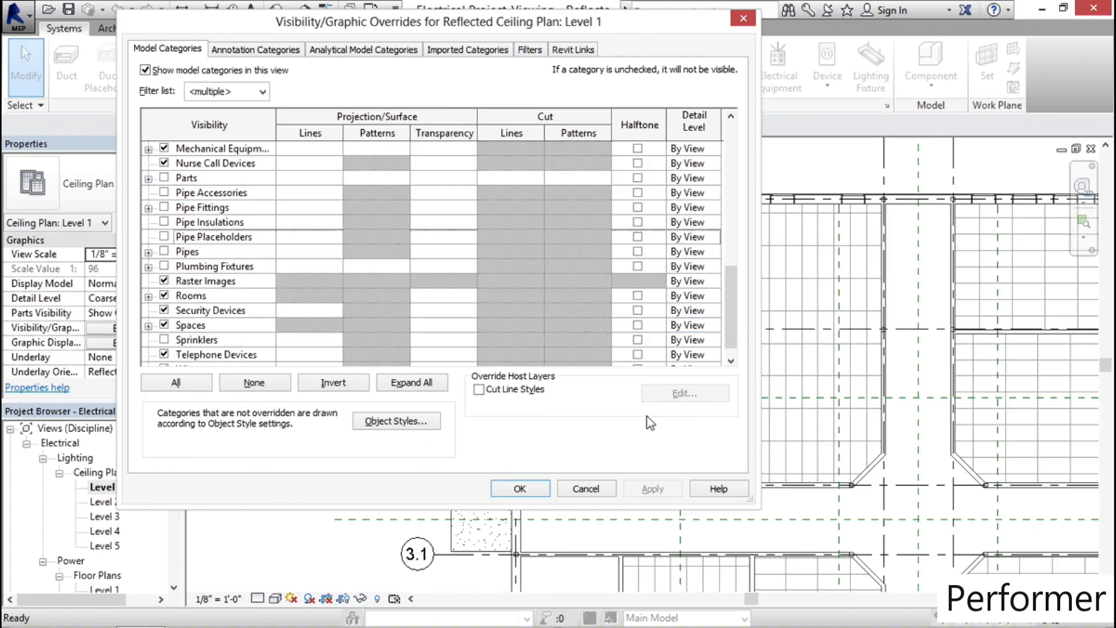
{"action": "left_click", "coordinate": [522, 487]}
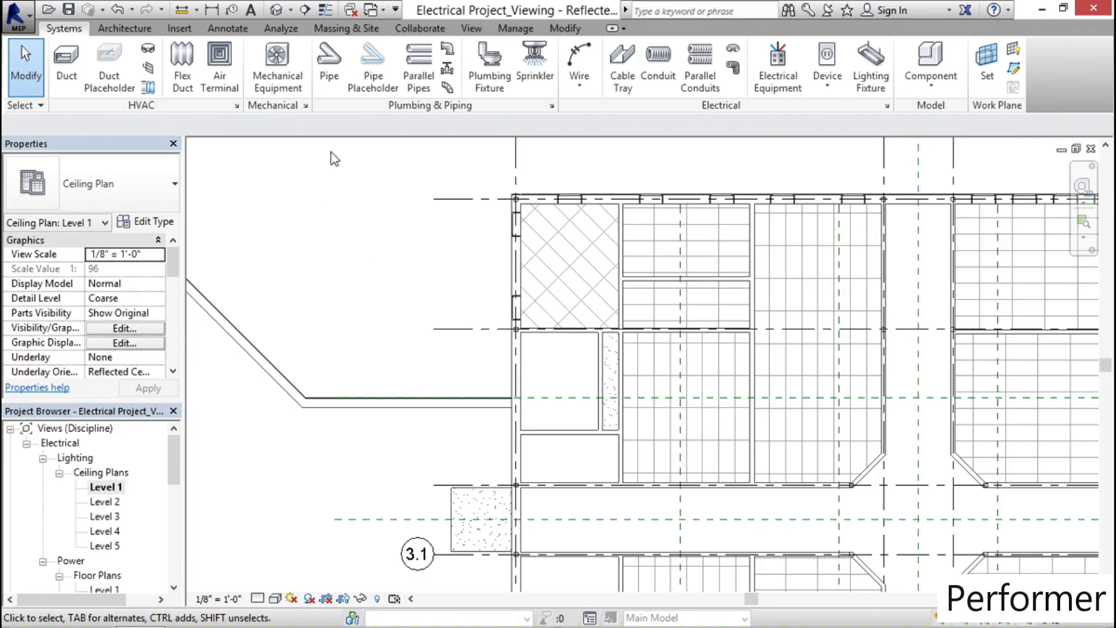
Review the projection and cut line weights, colors and patterns of the model categories in Object Styles.
{"action": "left_click", "coordinate": [515, 28]}
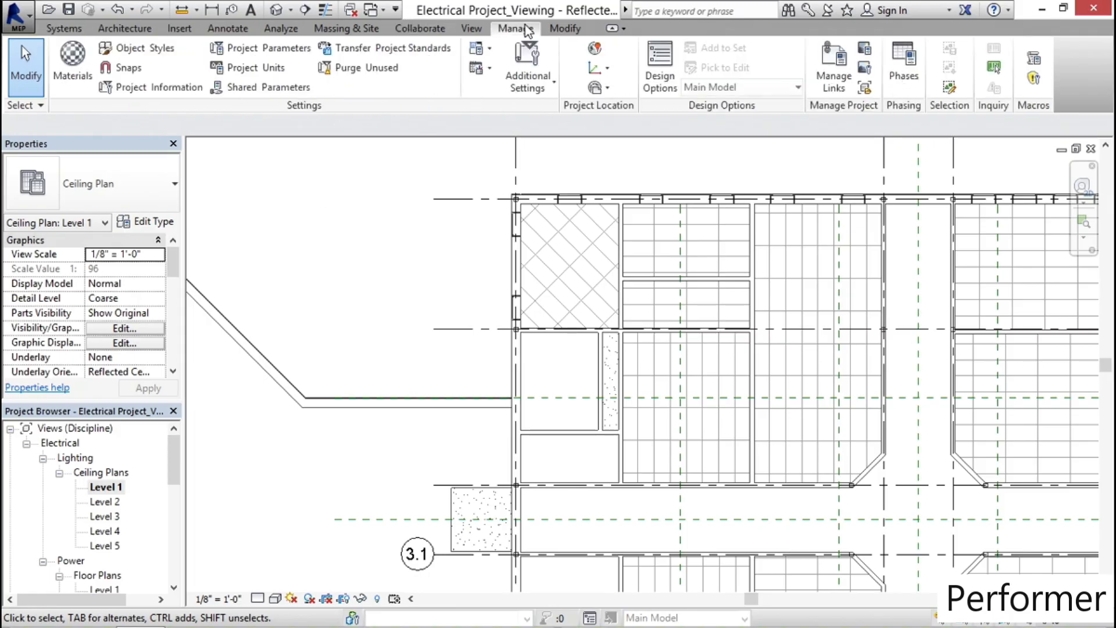
{"action": "left_click", "coordinate": [162, 47]}
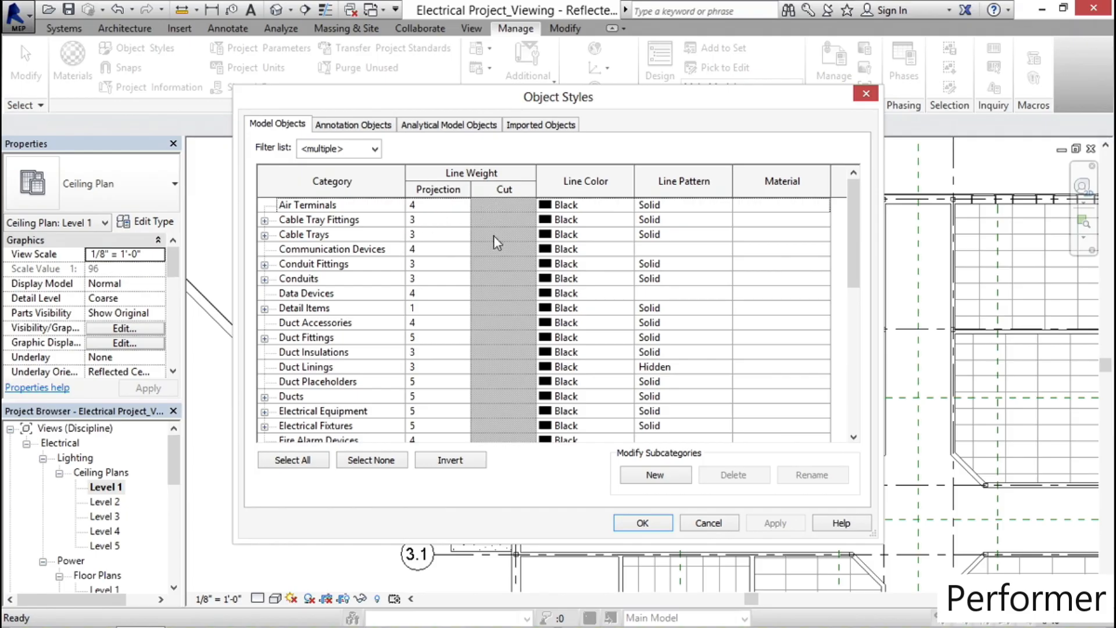
{"action": "scroll", "coordinate": [419, 247], "scroll_direction": "down", "scroll_amount": 4}
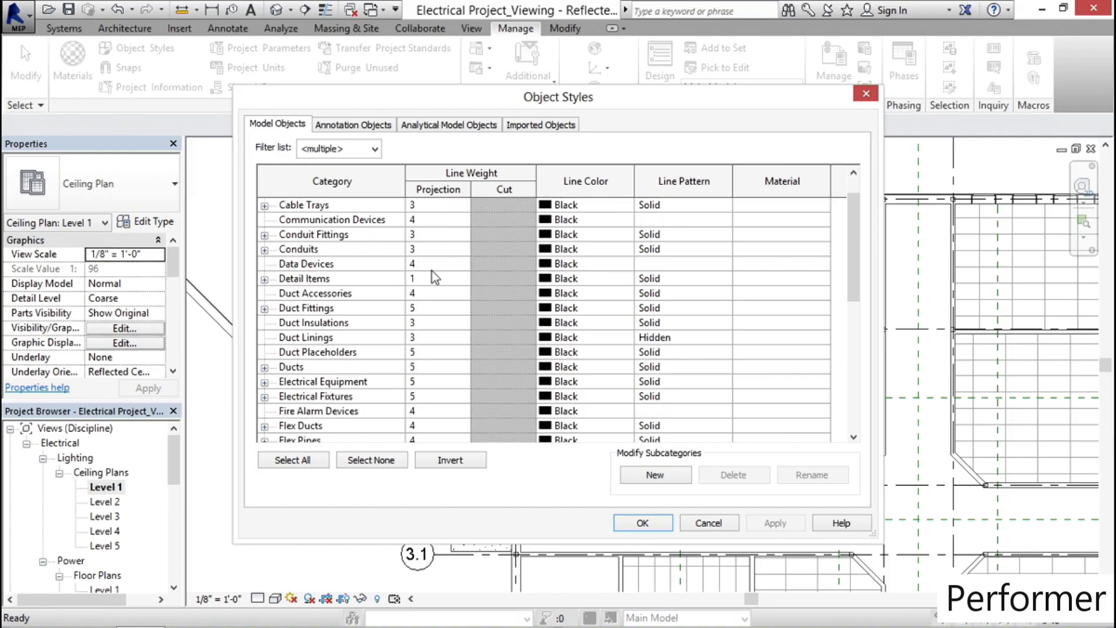
{"action": "scroll", "coordinate": [432, 274], "scroll_direction": "down", "scroll_amount": 3}
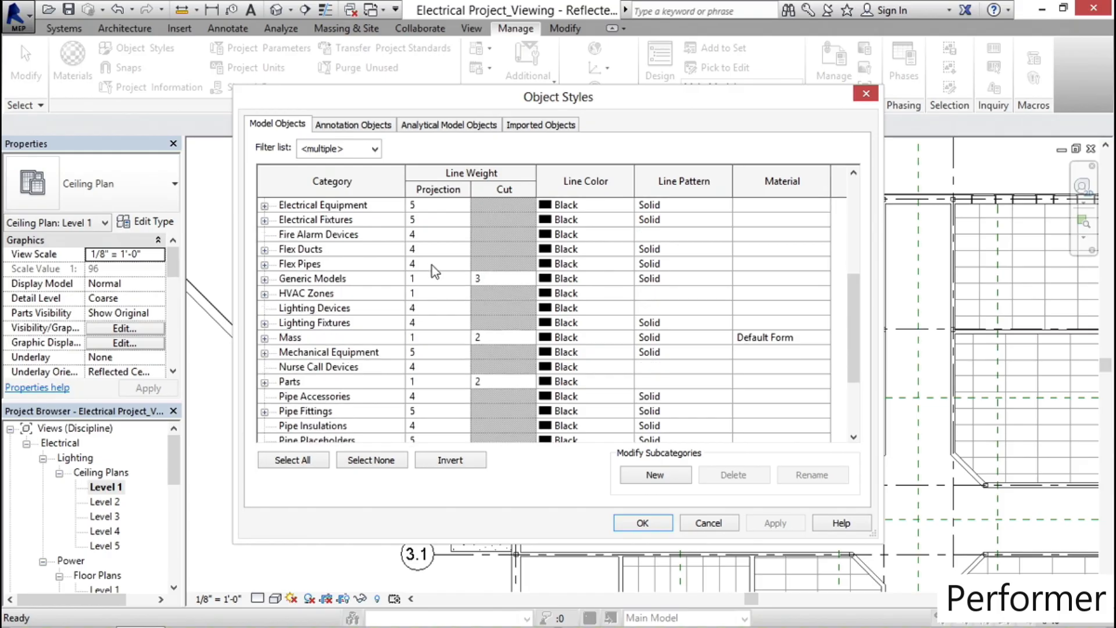
{"action": "scroll", "coordinate": [443, 338], "scroll_direction": "down", "scroll_amount": 2}
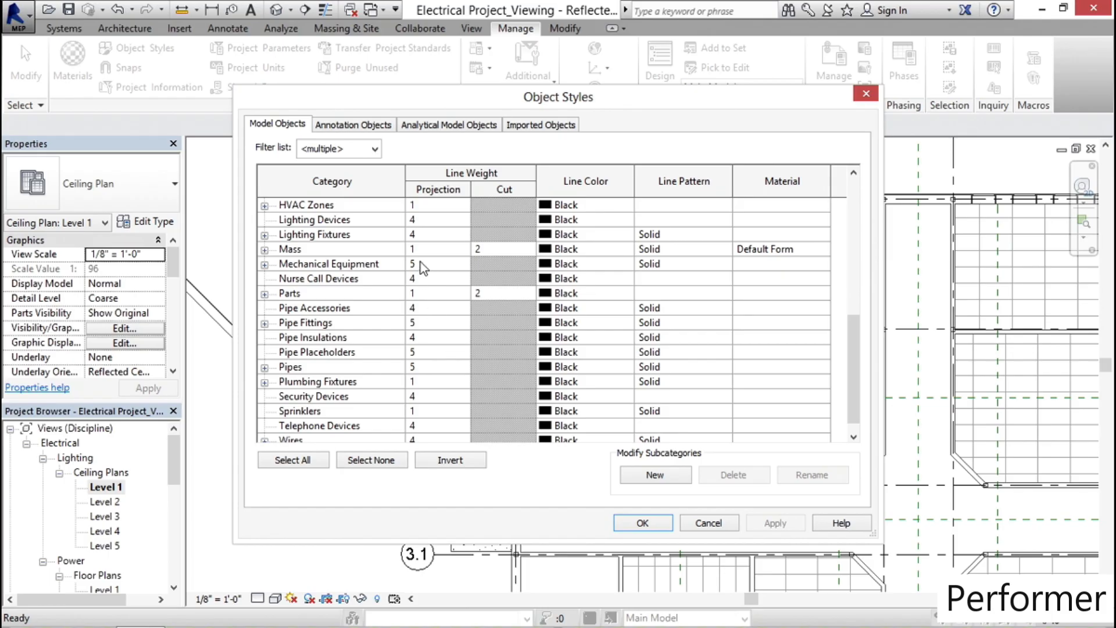
{"action": "scroll", "coordinate": [449, 302], "scroll_direction": "up", "scroll_amount": 5}
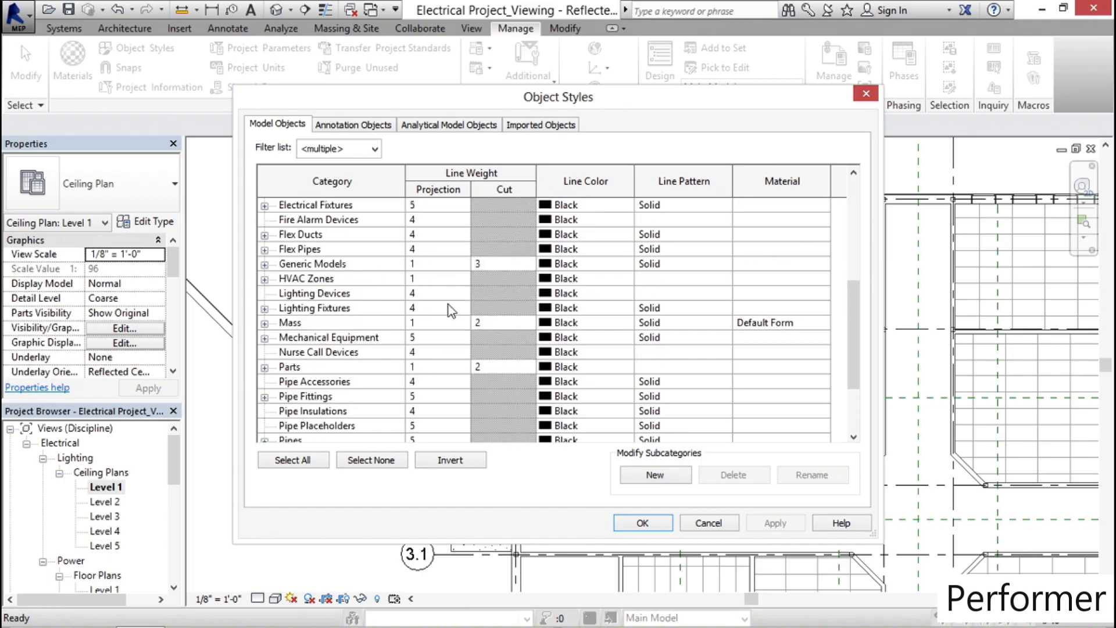
{"action": "left_click", "coordinate": [660, 527]}
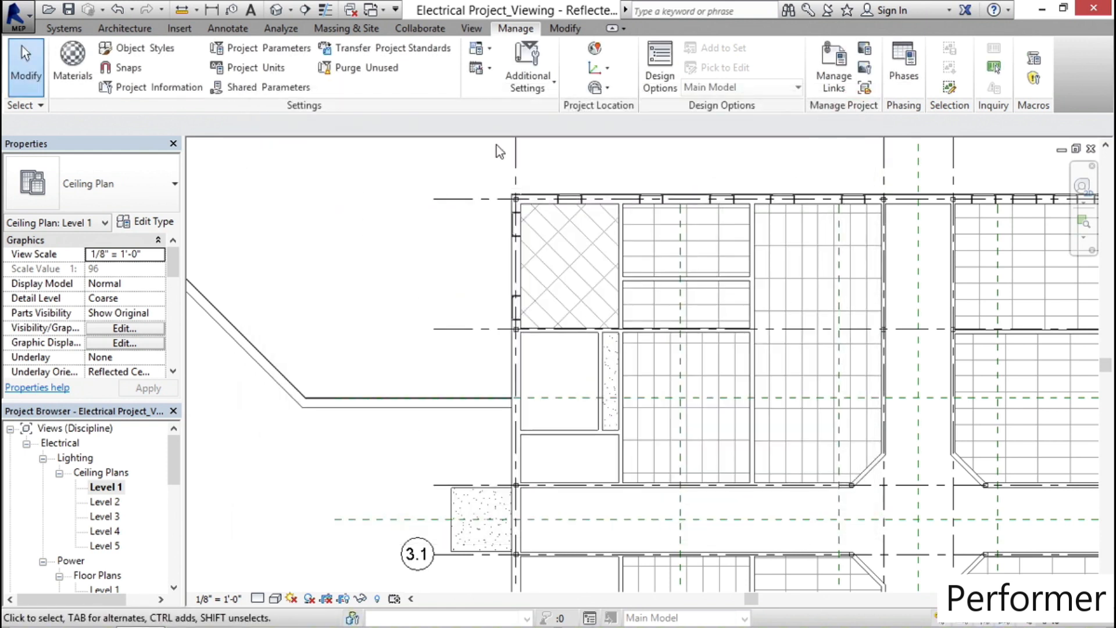
Examine the model line weights table for the widths assigned to each pen number at each view scale.
{"action": "left_click", "coordinate": [548, 90]}
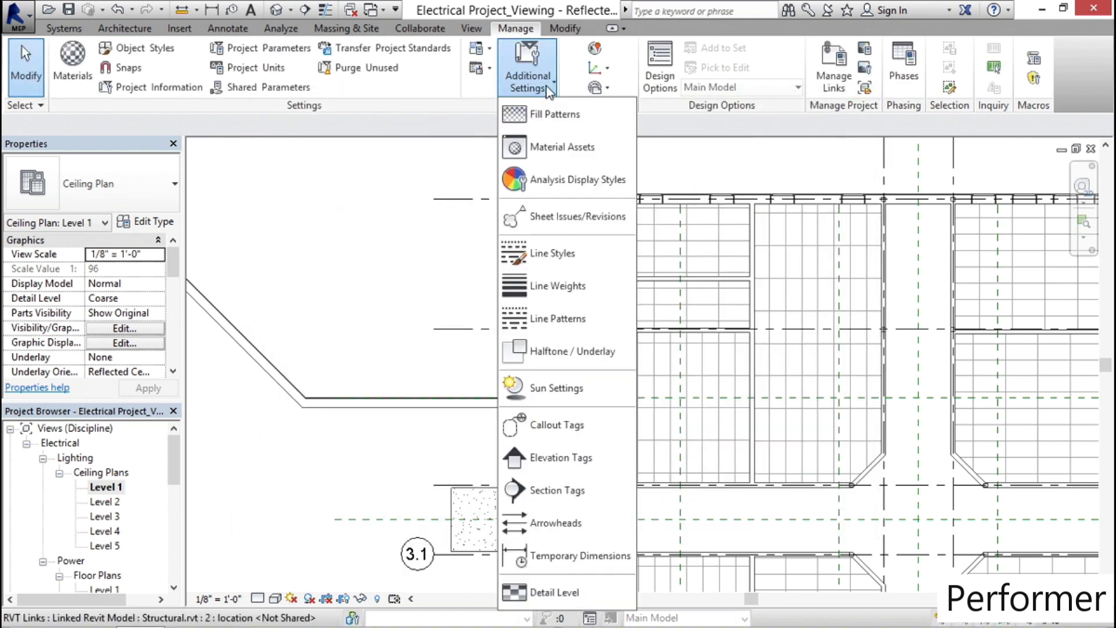
{"action": "left_click", "coordinate": [563, 296]}
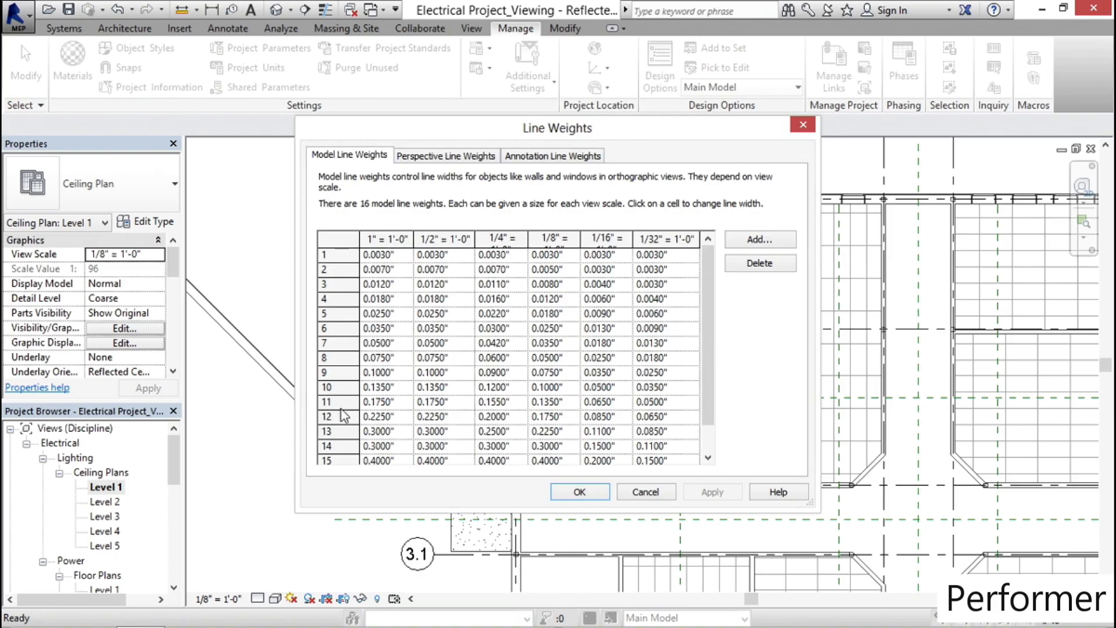
{"action": "mouse_move", "coordinate": [707, 262]}
{"action": "left_mouse_down"}
{"action": "mouse_move", "coordinate": [712, 315]}
{"action": "mouse_move", "coordinate": [716, 261]}
{"action": "left_mouse_up"}
{"action": "mouse_move", "coordinate": [711, 280]}
{"action": "left_mouse_down"}
{"action": "mouse_move", "coordinate": [711, 294]}
{"action": "mouse_move", "coordinate": [708, 268]}
{"action": "left_mouse_up"}
{"action": "left_click", "coordinate": [592, 493]}
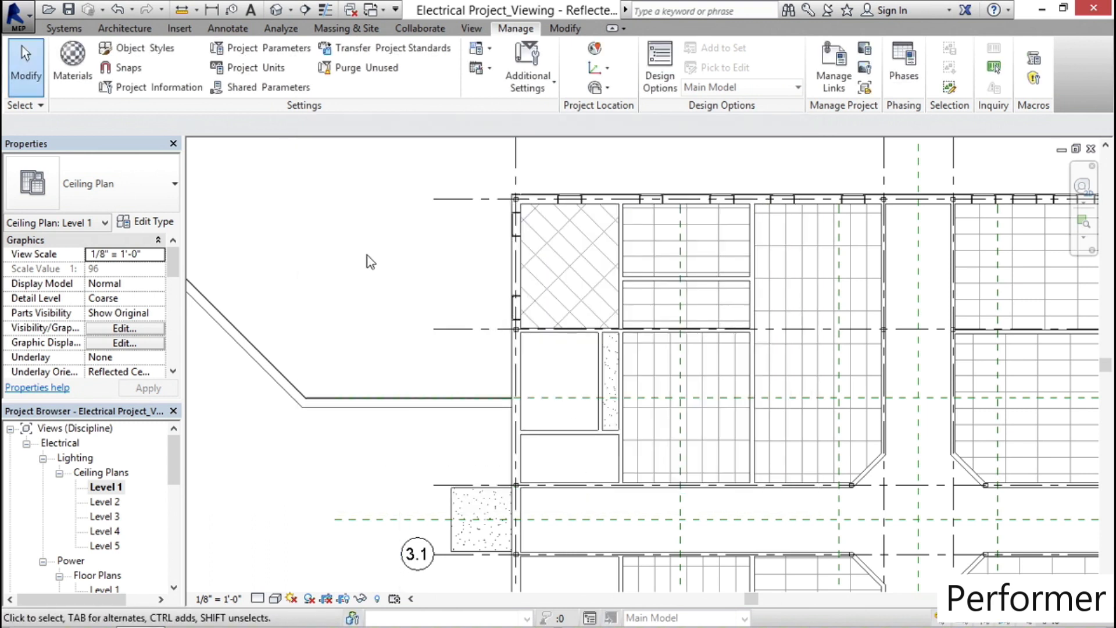
Set the detail level of the Level 1 ceiling plan to Coarse.
{"action": "left_click", "coordinate": [258, 598]}
{"action": "left_click", "coordinate": [278, 580]}
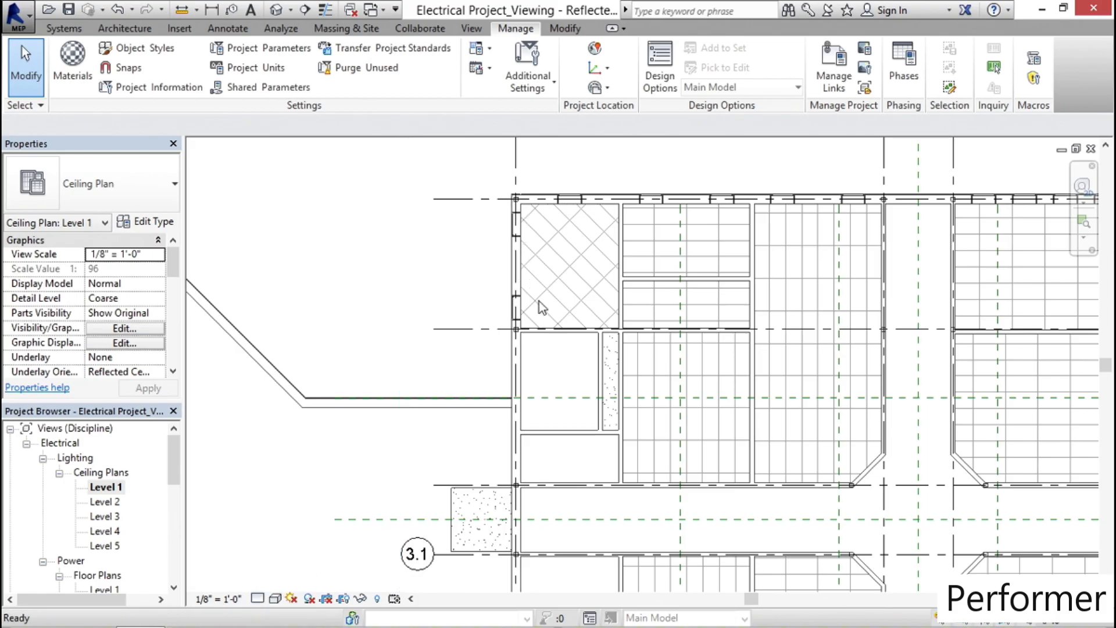